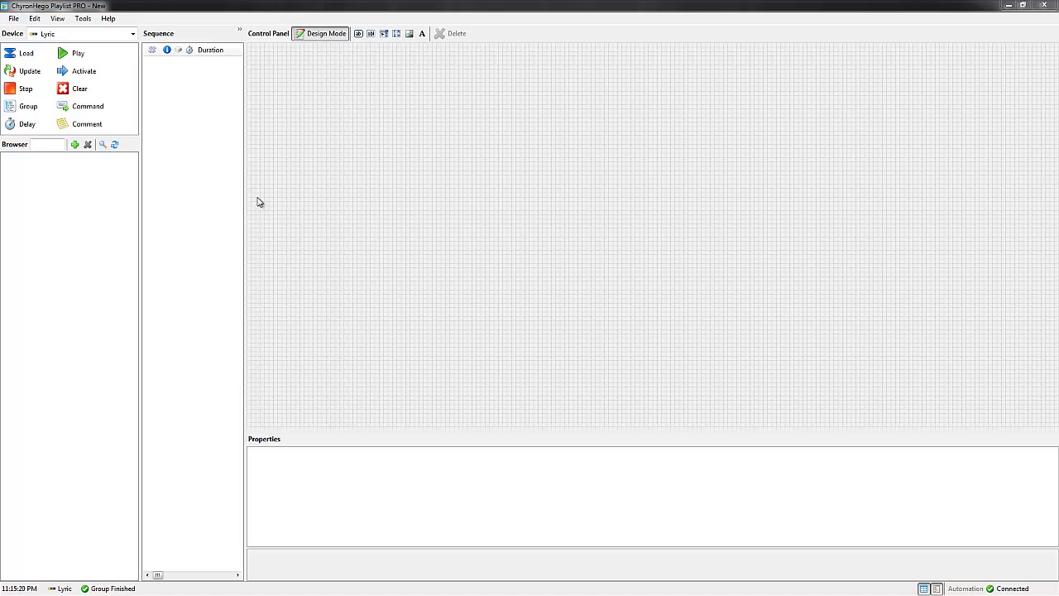
Step: Widen the sequence list to show every event column and switch off control panel Design Mode
left_click_drag(245, 194, 577, 201)
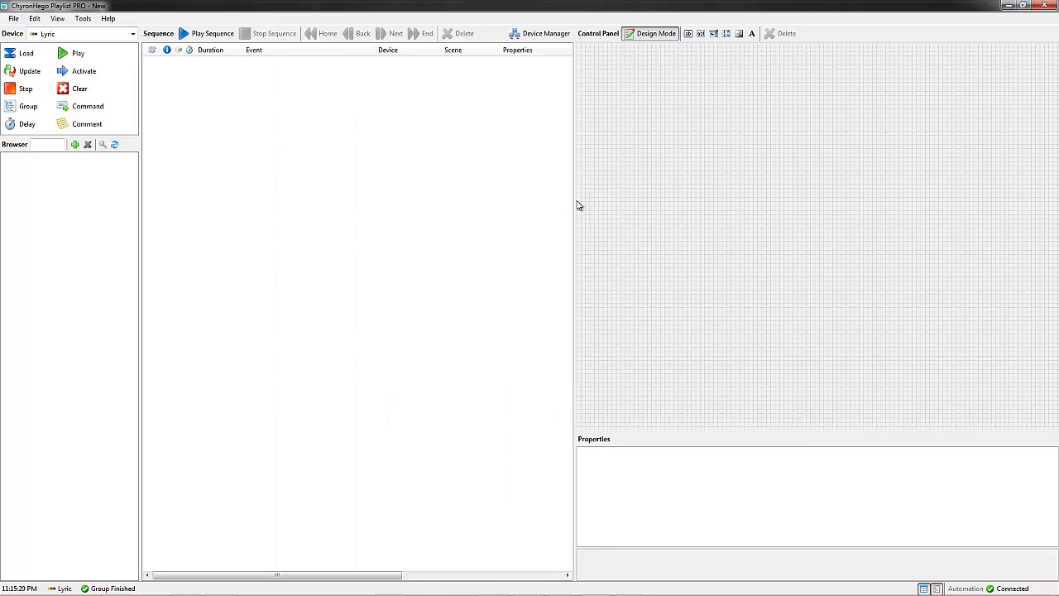
left_click(654, 34)
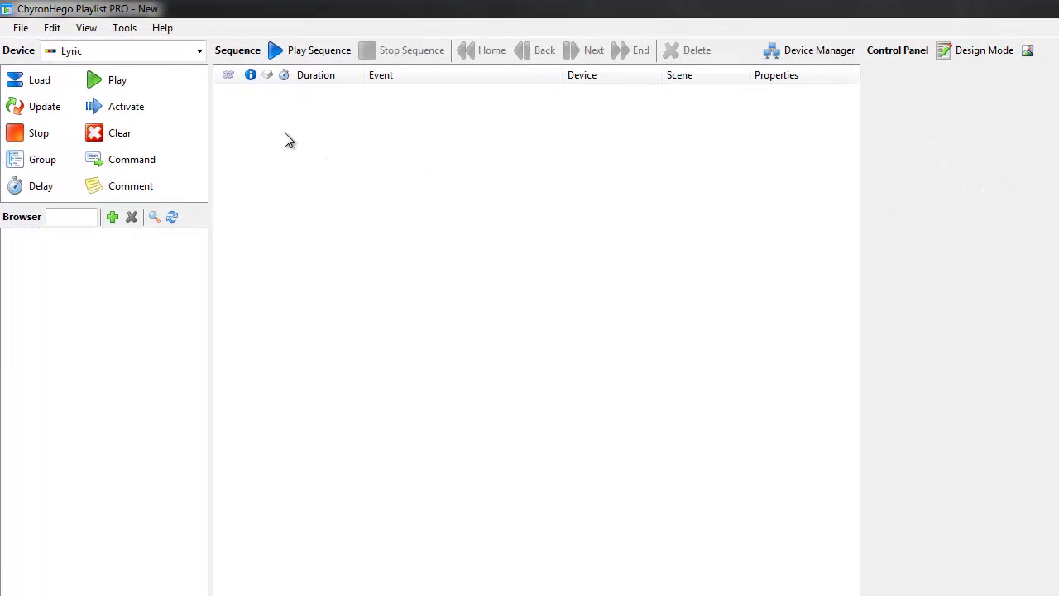
Step: Load 00000001, 00000010 and 00000020.lyr from I:\Lyric Training 2015\Messages into the browser
left_click(112, 217)
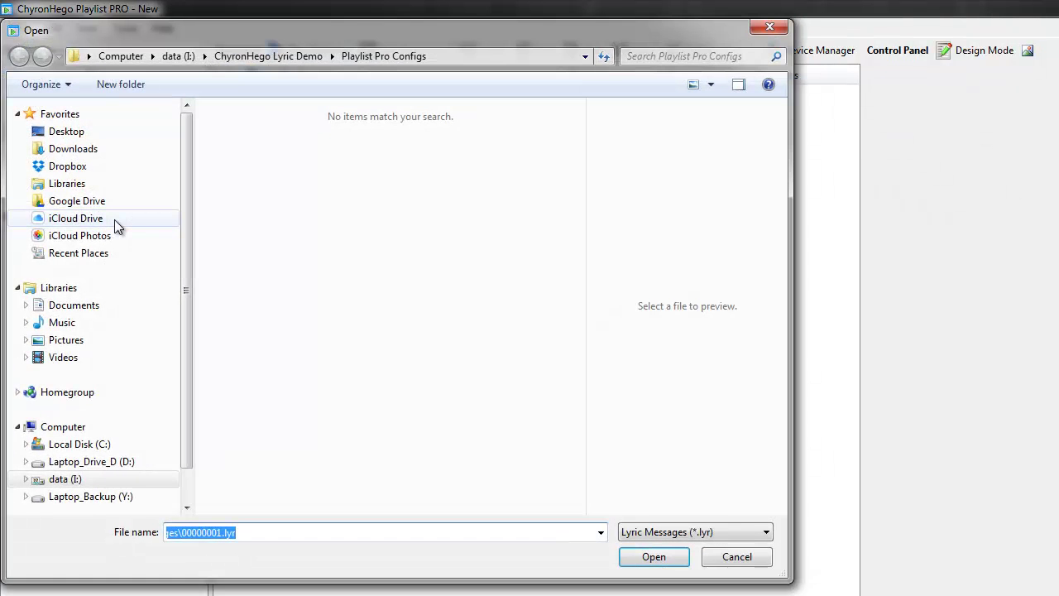
left_click(65, 479)
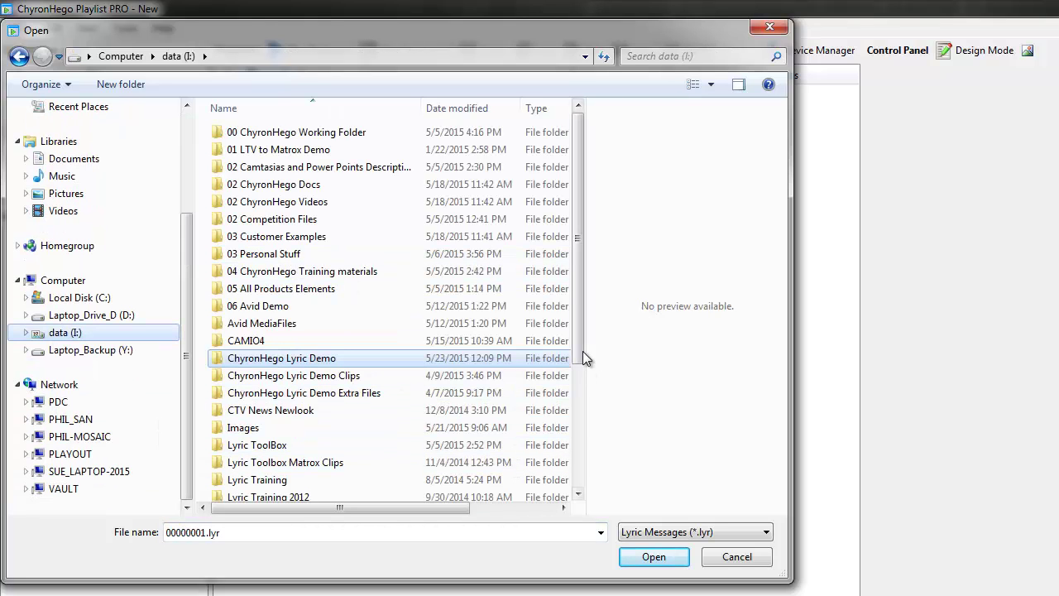
left_click_drag(583, 352, 541, 442)
double_click(298, 402)
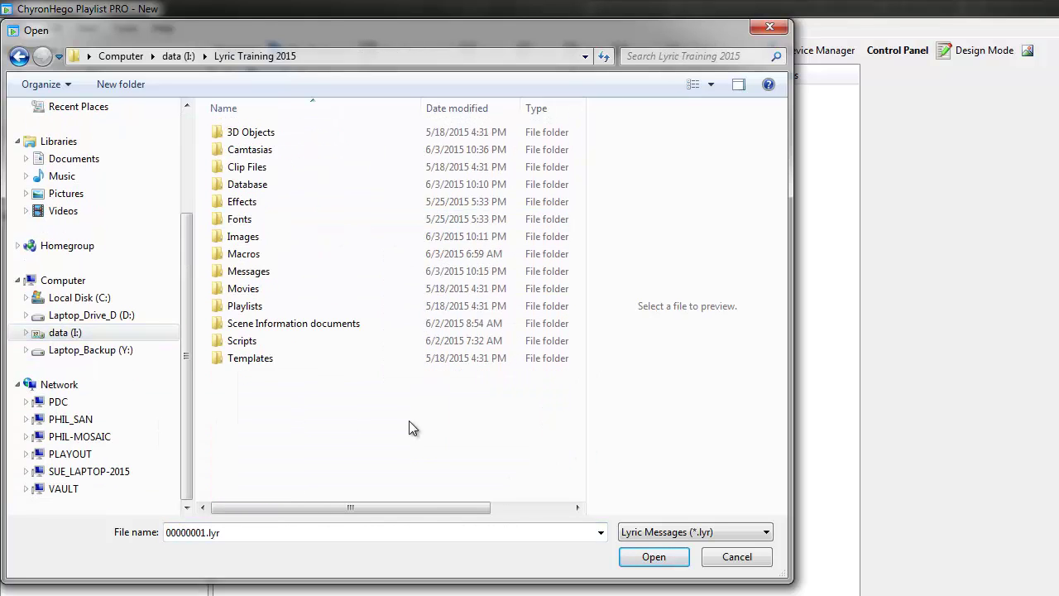
double_click(257, 273)
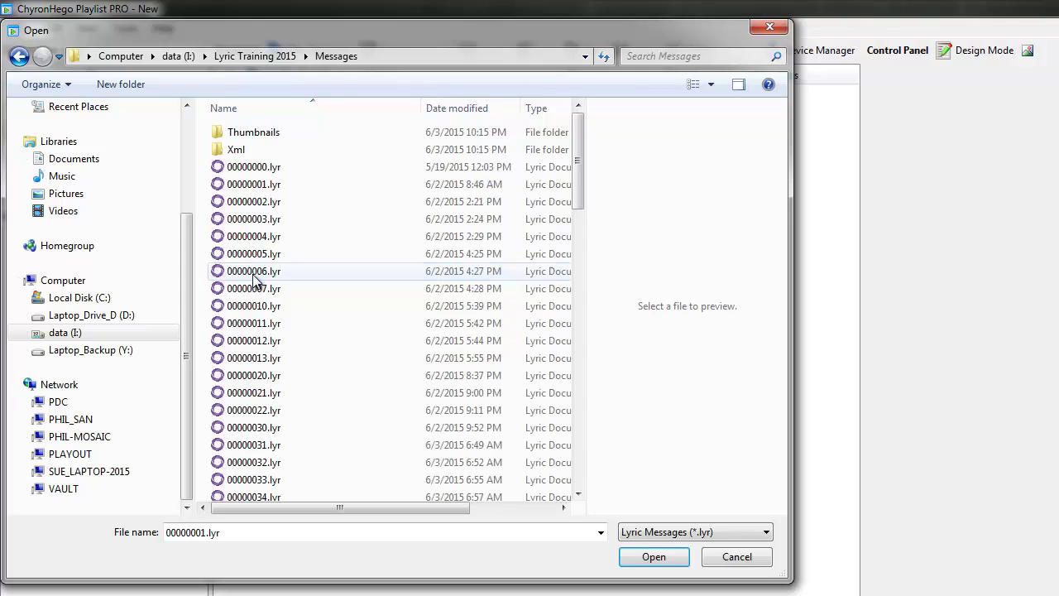
left_click(269, 189)
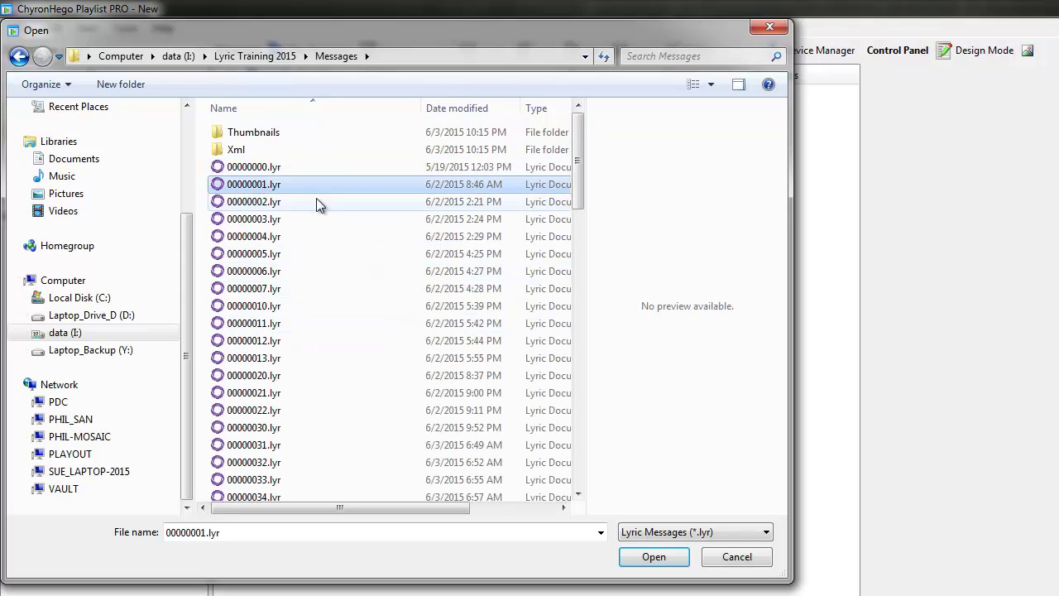
left_click(273, 307, "ctrl")
left_click(253, 375, "ctrl")
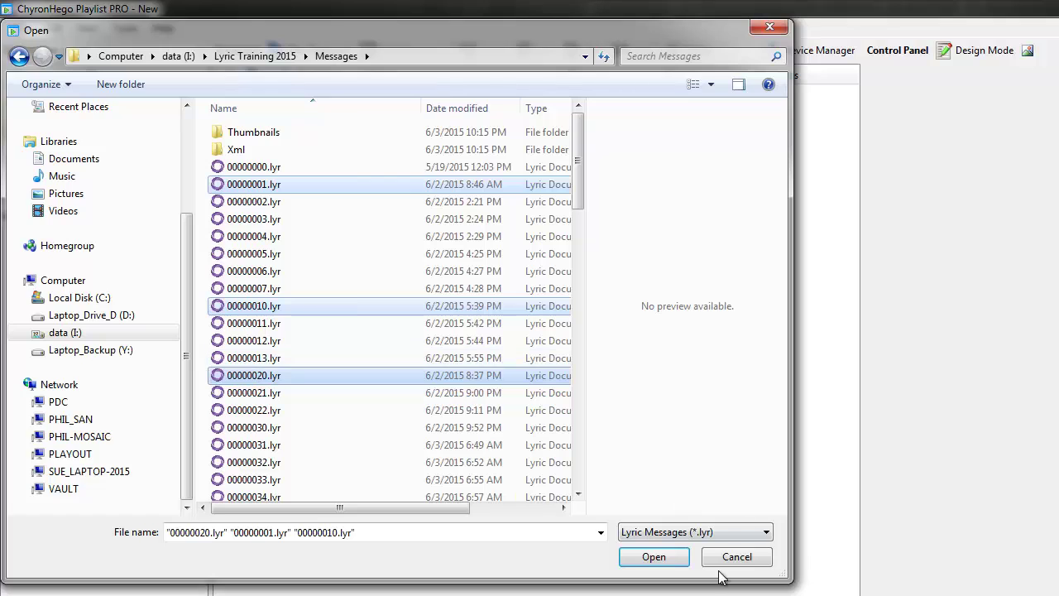
left_click(673, 563)
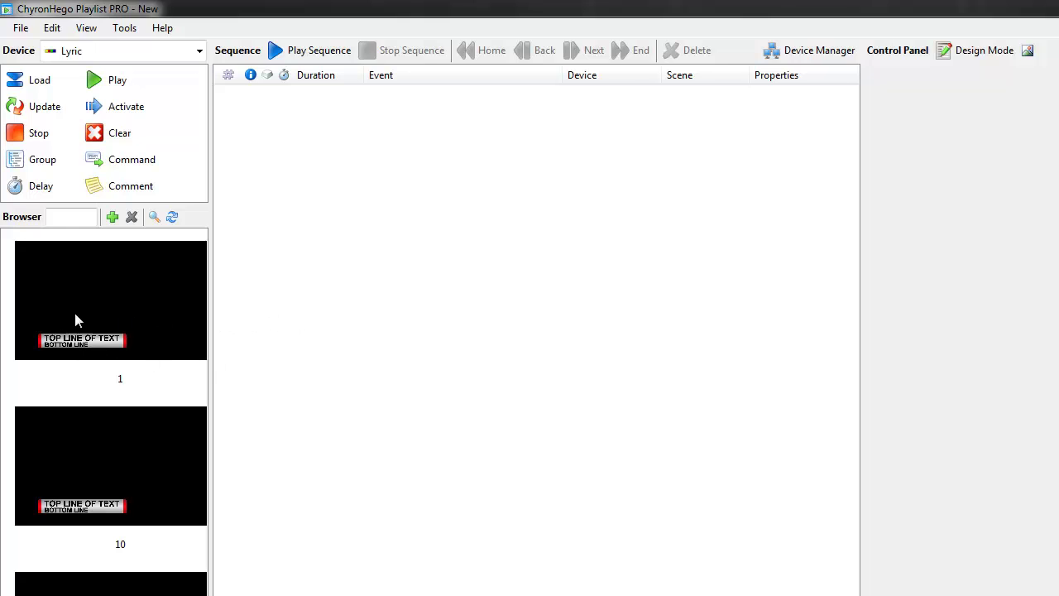
Step: Add a Load Message event for message 1, followed by two Update Template events
left_click(96, 317)
left_click_drag(125, 288, 327, 166)
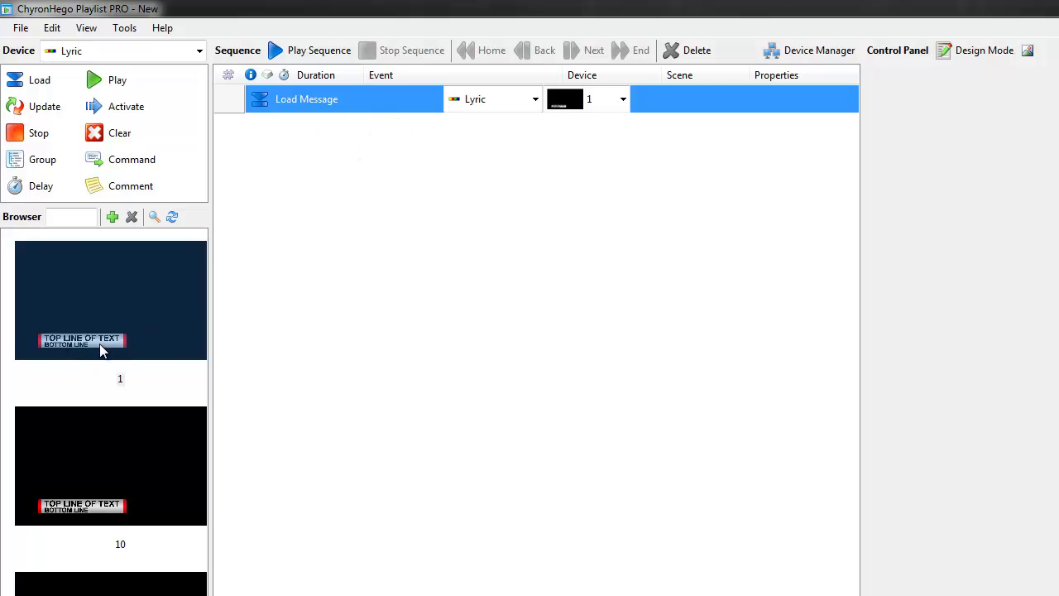
left_click(37, 110)
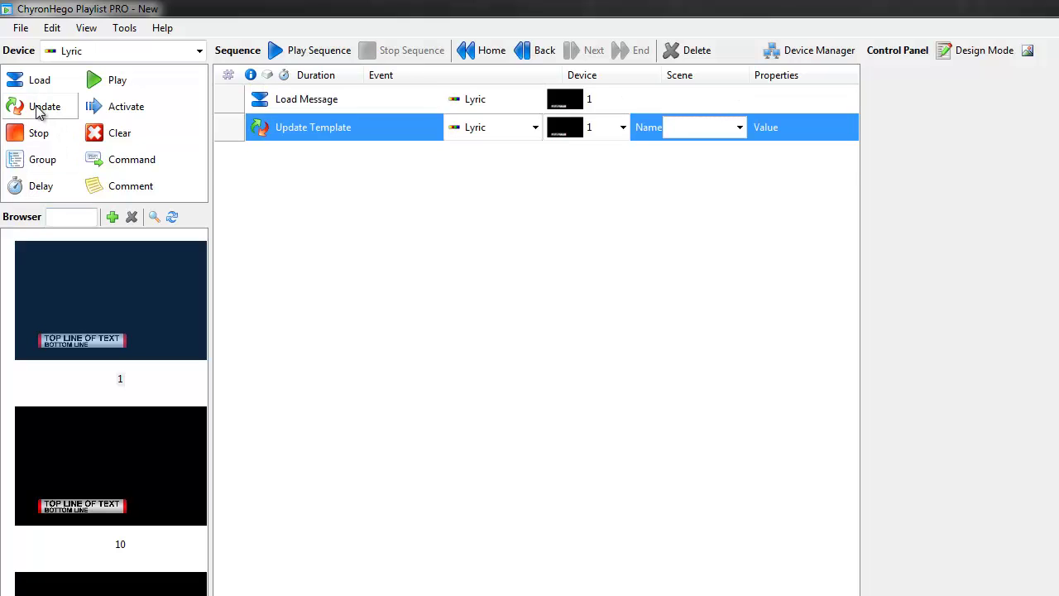
left_click(37, 112)
Step: Set the two updates' Scene Name fields to Top Line Text and Bottom Line Text
left_click(736, 127)
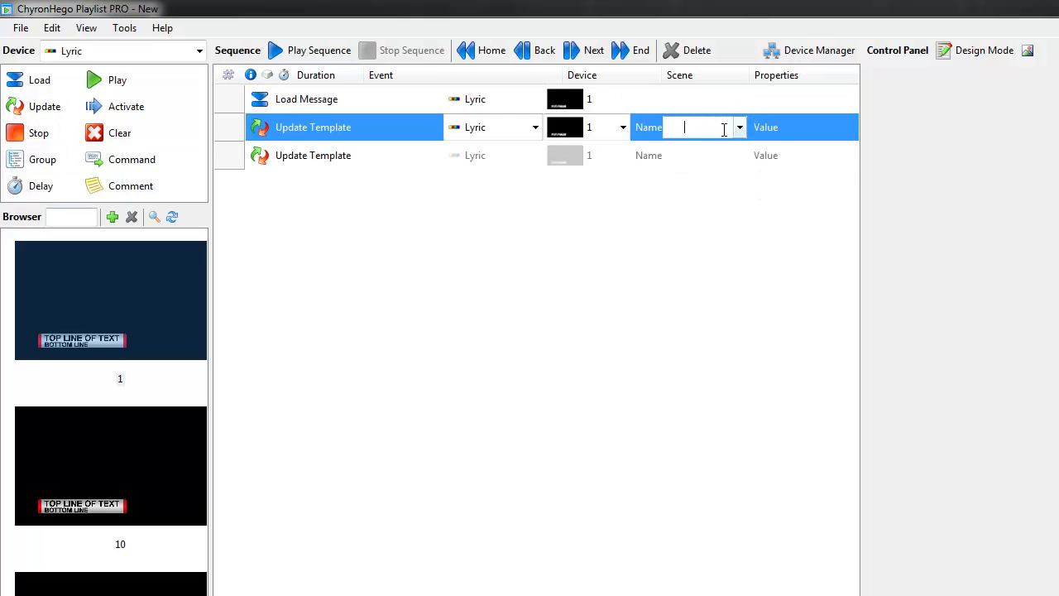
left_click(739, 127)
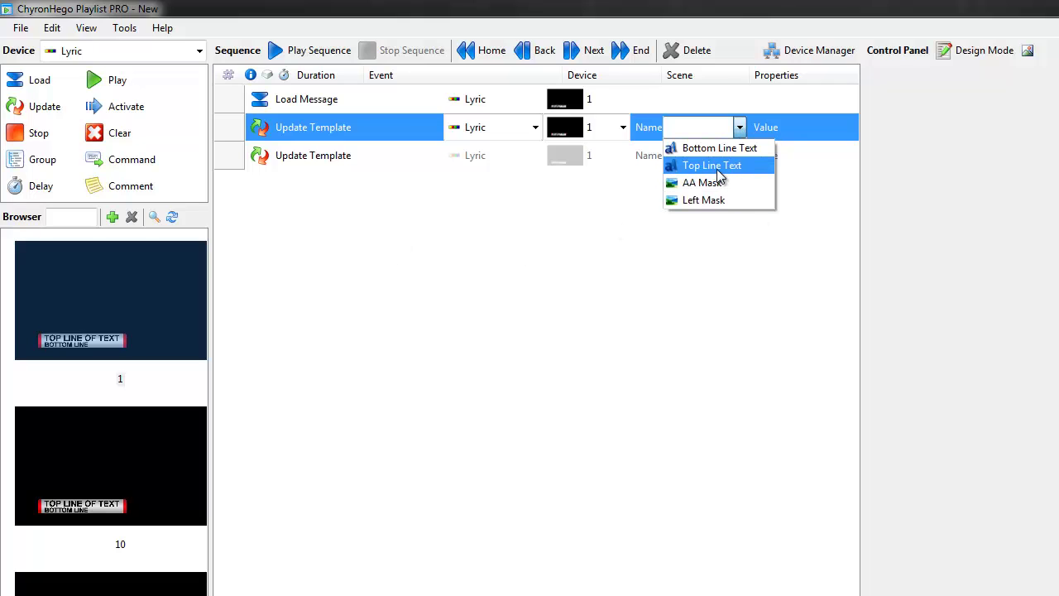
left_click(717, 167)
left_click(739, 157)
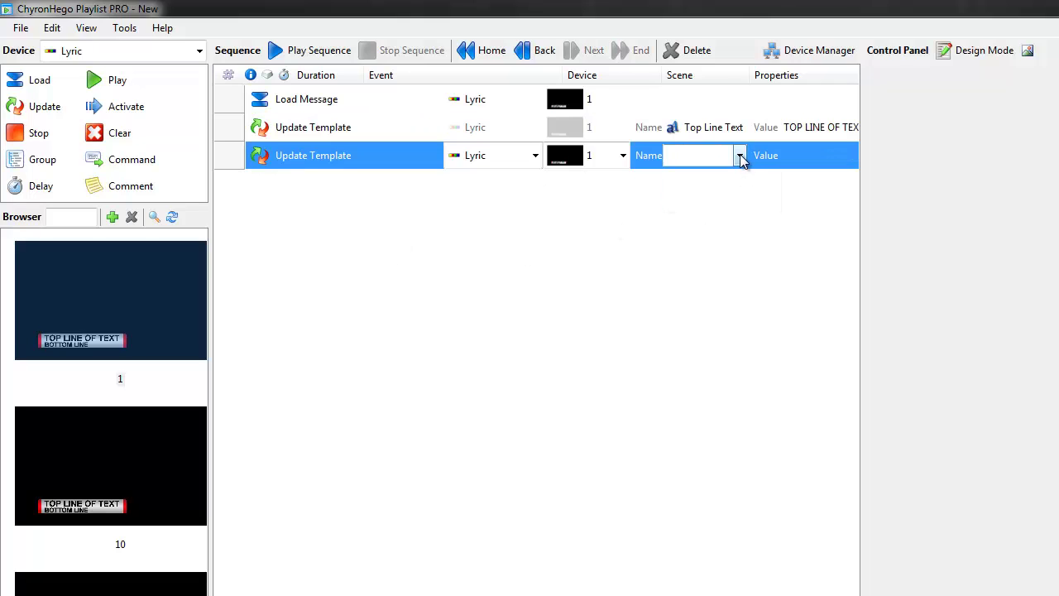
left_click(742, 157)
left_click(733, 176)
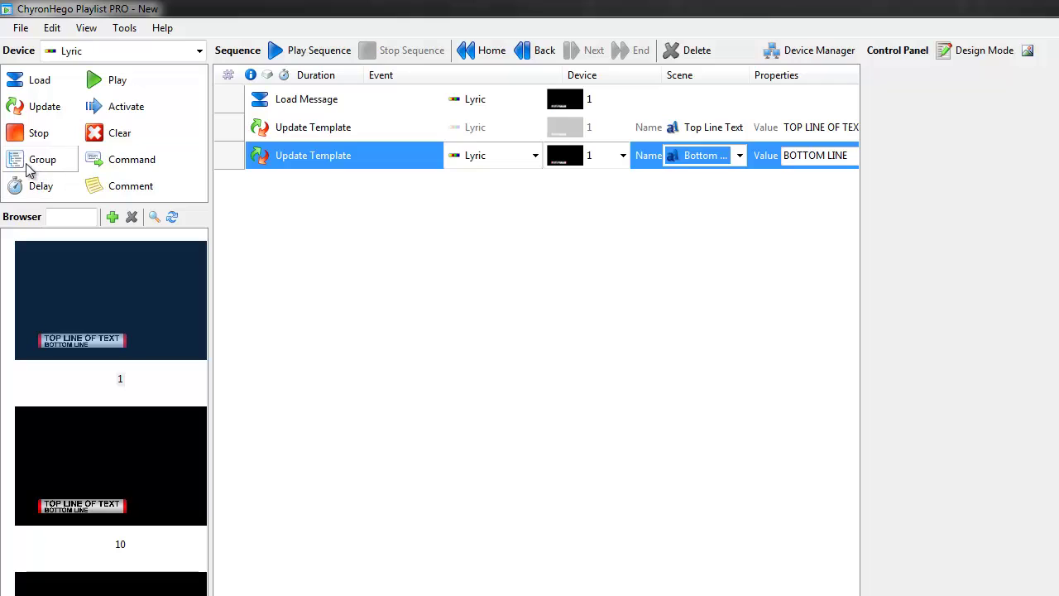
left_click(268, 136)
Step: Create a group named Update Text and move both Update Template events into it
key("ctrl+g")
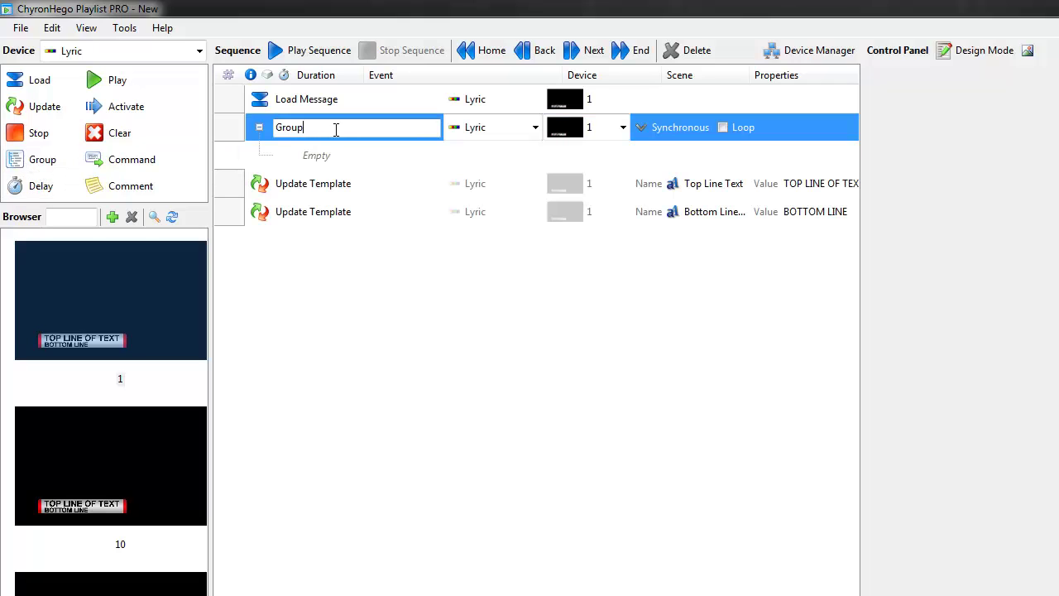
type("U")
type("opda")
key("BackSpace")
key("BackSpace")
key("BackSpace")
key("BackSpace")
left_click(296, 187)
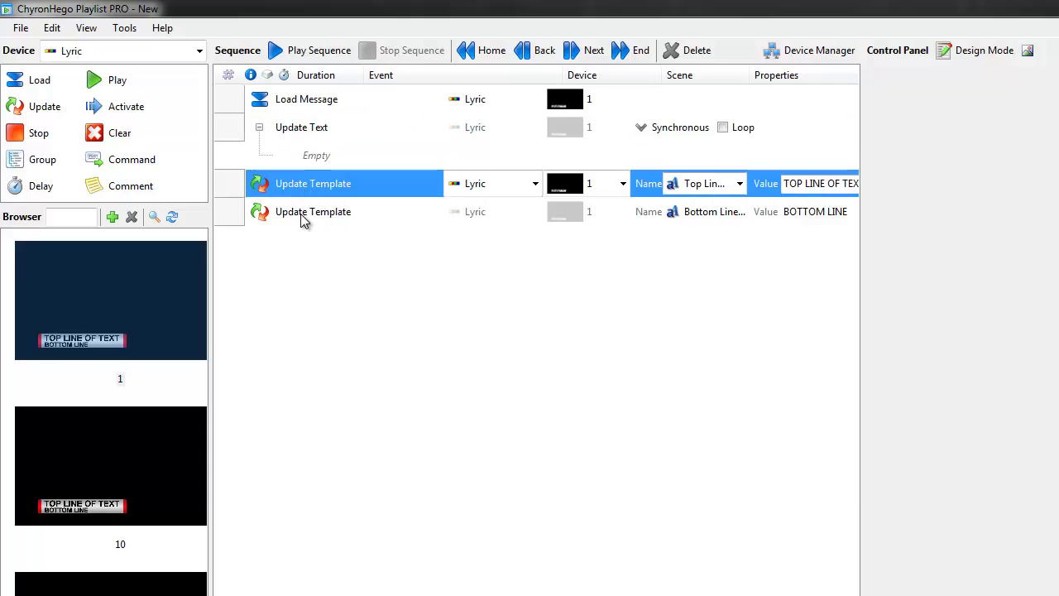
left_click(301, 213, "ctrl")
left_click_drag(285, 189, 324, 153)
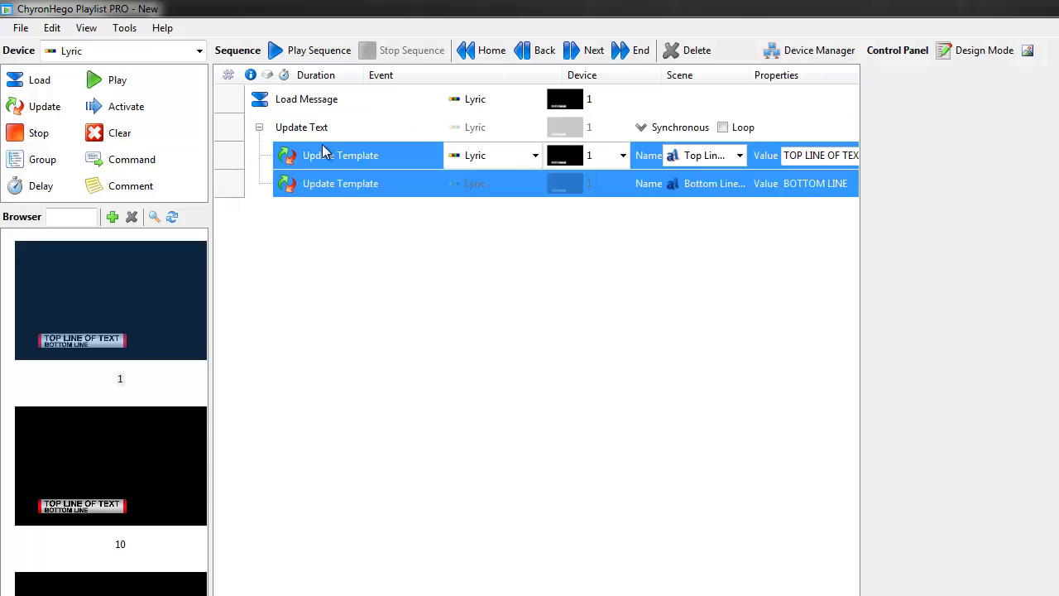
left_click(261, 132)
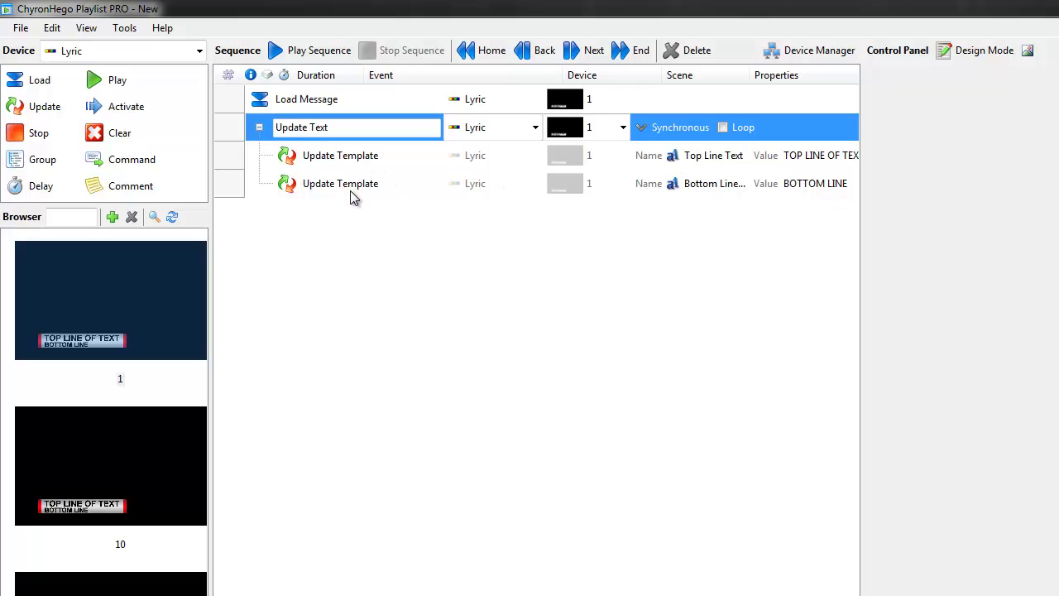
Step: Add Play Message and Stop Message events after the group, then narrow the sequence list
left_click(98, 81)
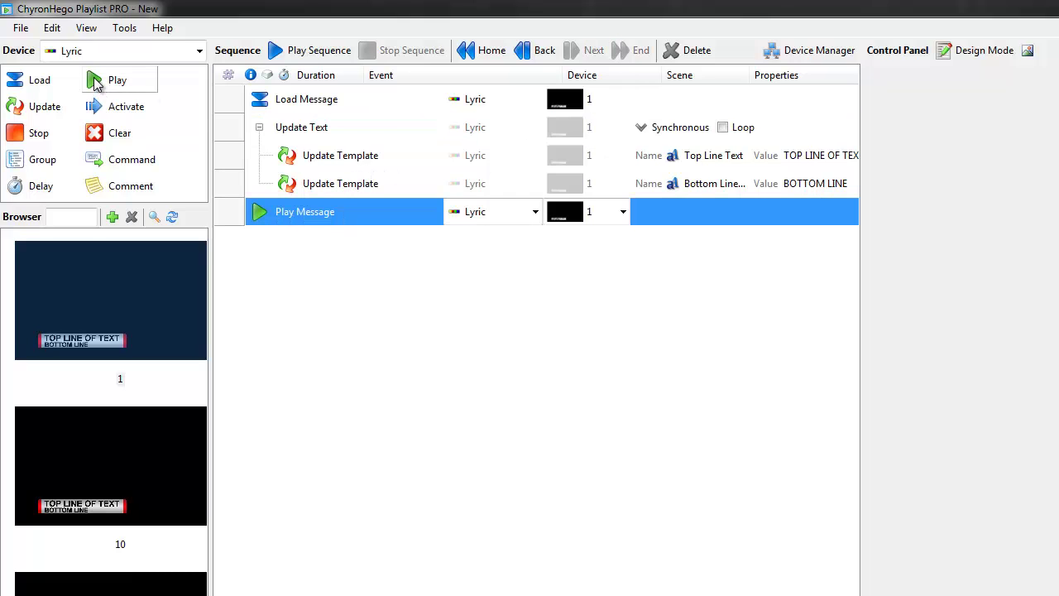
left_click(31, 137)
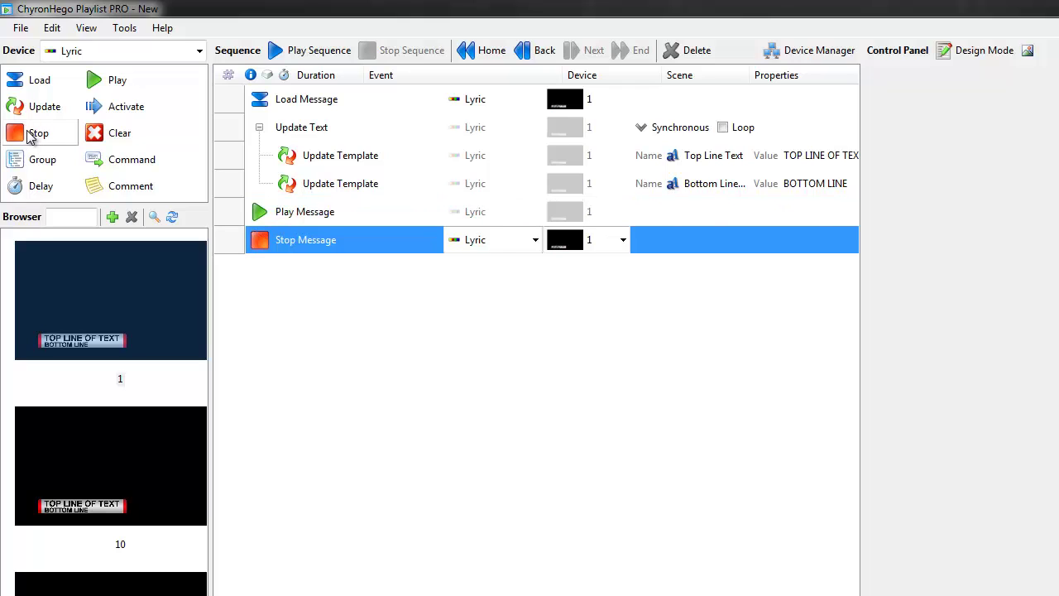
left_click(627, 239)
left_click_drag(858, 284, 555, 289)
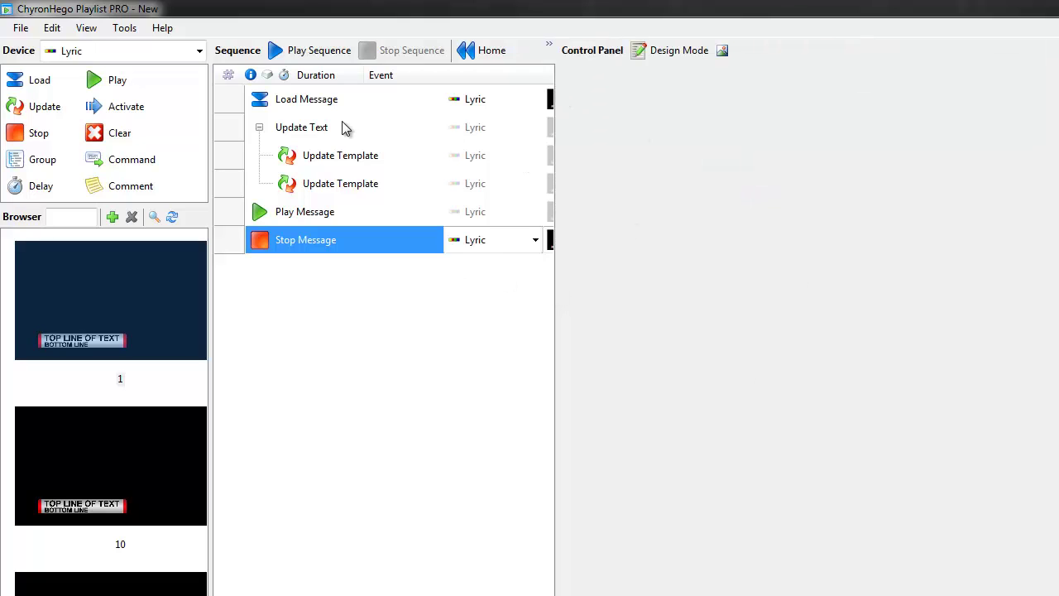
Step: In Design Mode, add Load Message 1 and Update Text buttons to the control panel
left_click(669, 58)
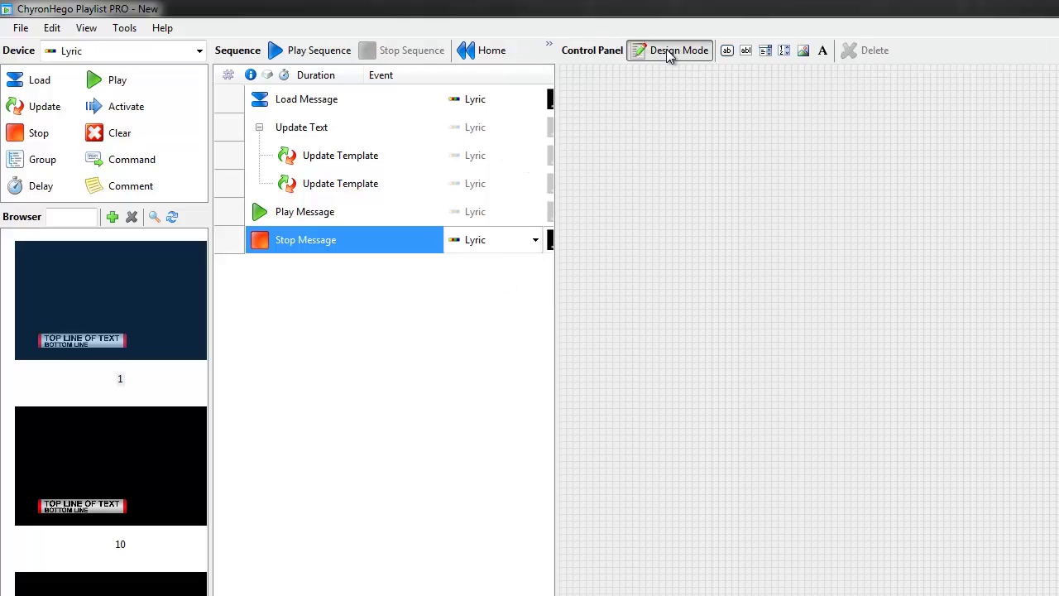
left_click_drag(280, 101, 704, 122)
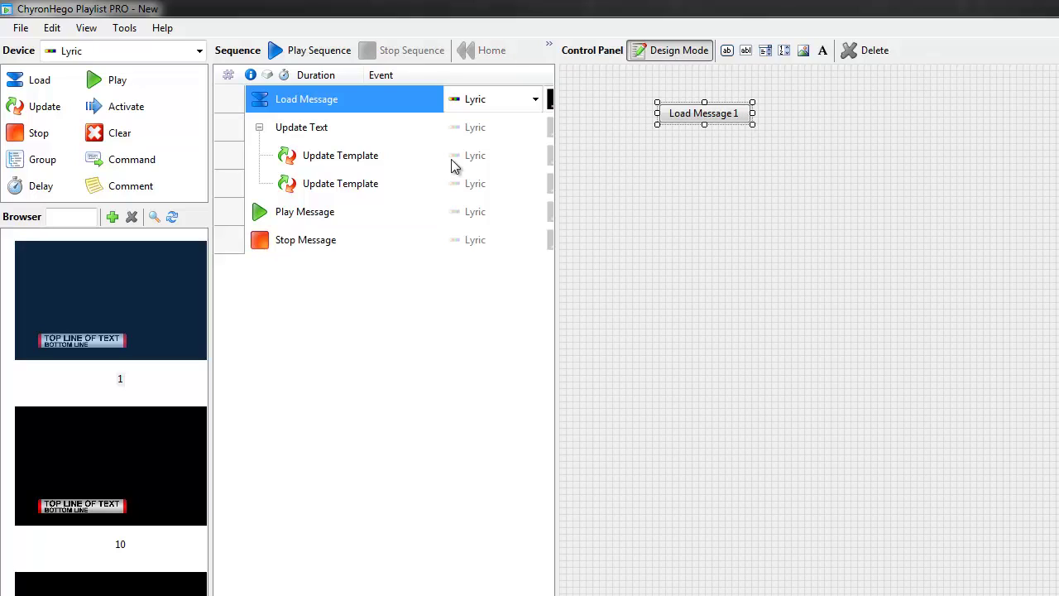
left_click_drag(295, 135, 700, 142)
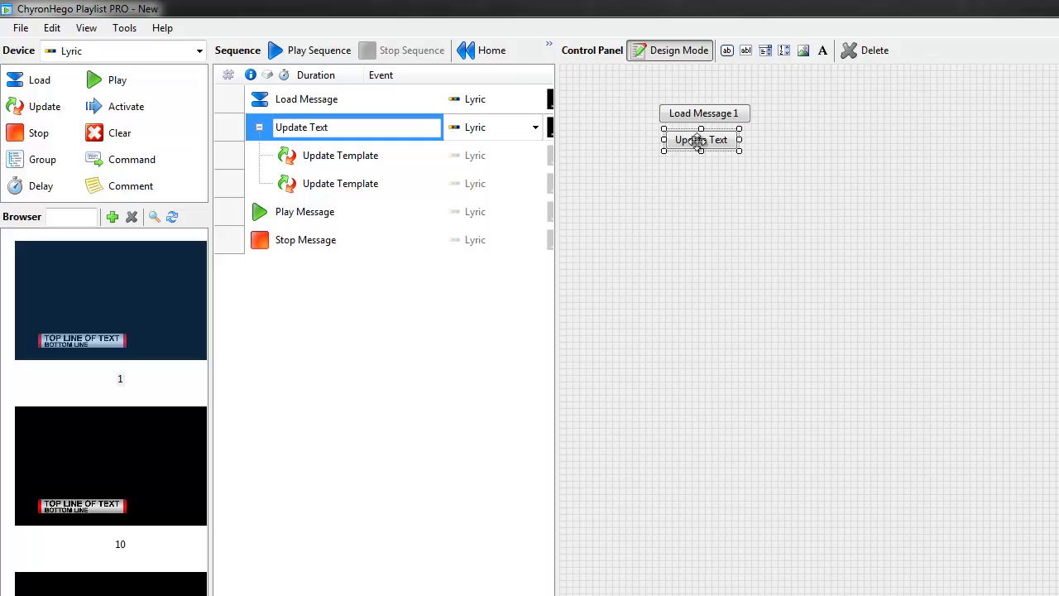
left_click(342, 161)
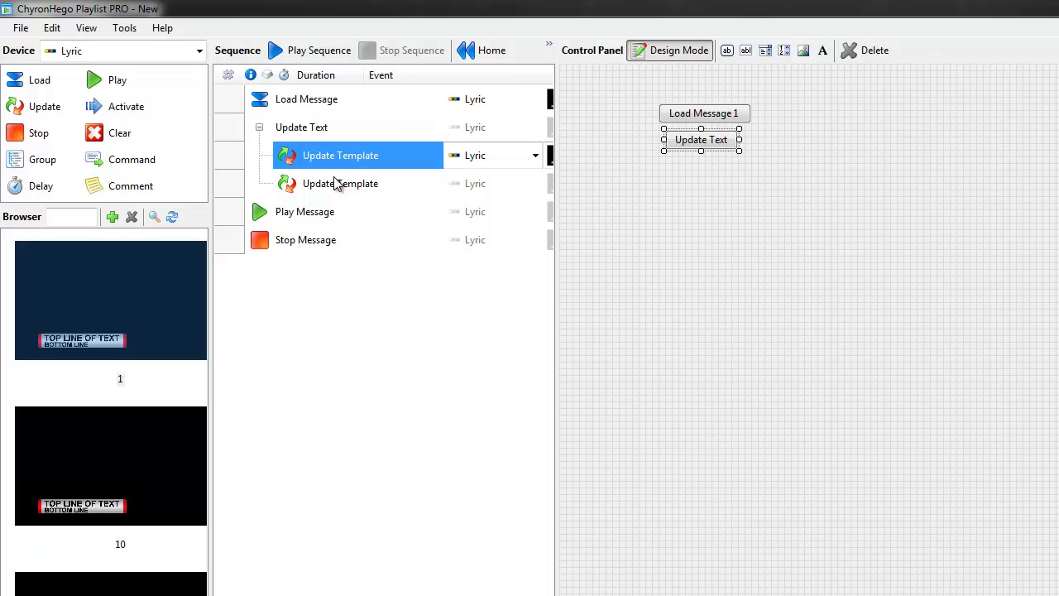
left_click(338, 182)
left_click(336, 160)
left_click(338, 175)
left_click(342, 161)
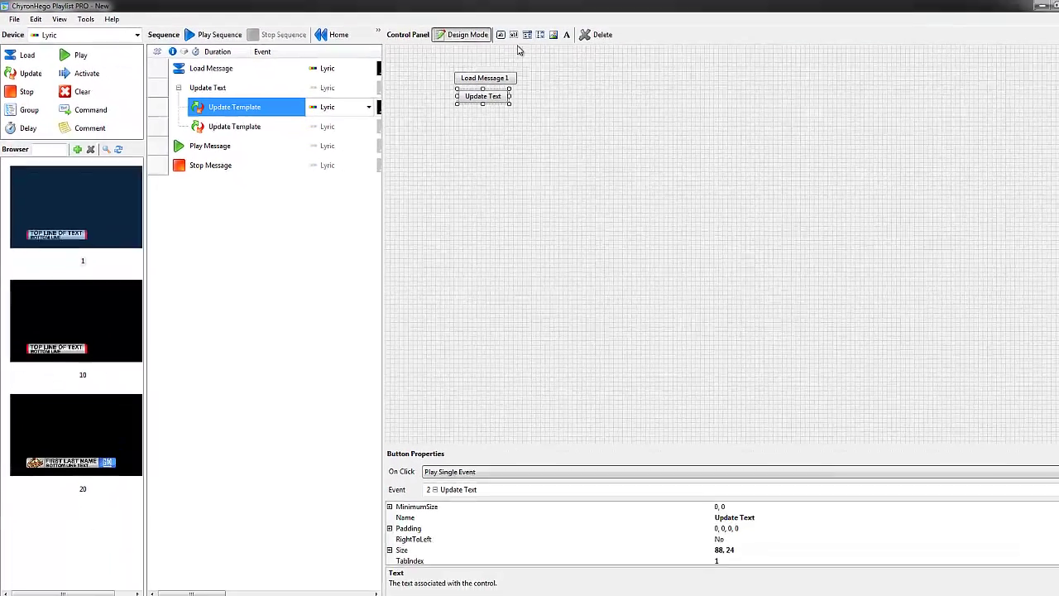
Step: Add a widened text box beside Update Text, bound to Update Template event 3's UpdateValue
left_click(497, 37)
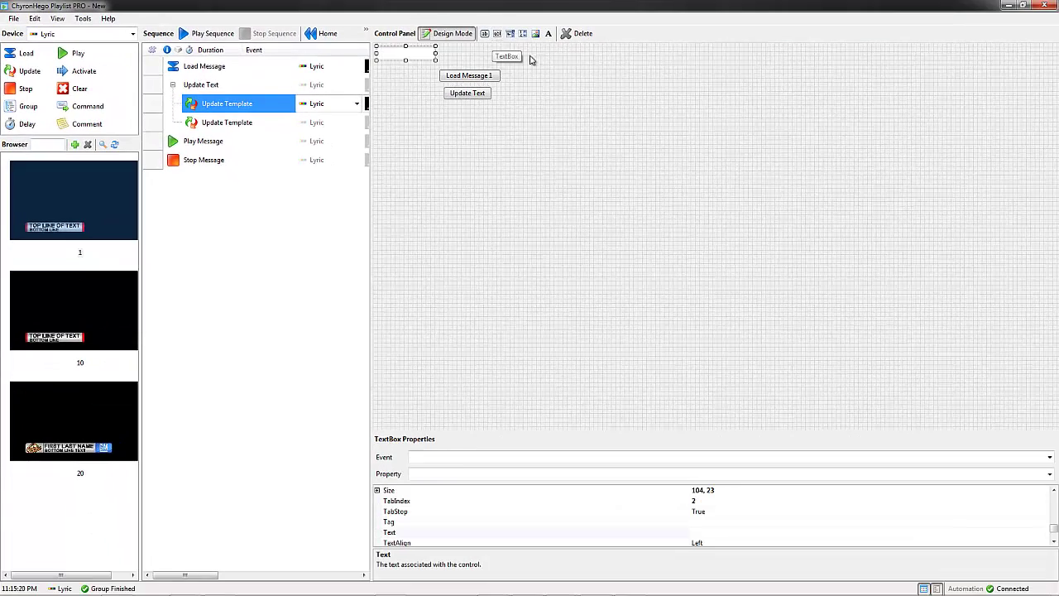
left_click_drag(414, 53, 536, 95)
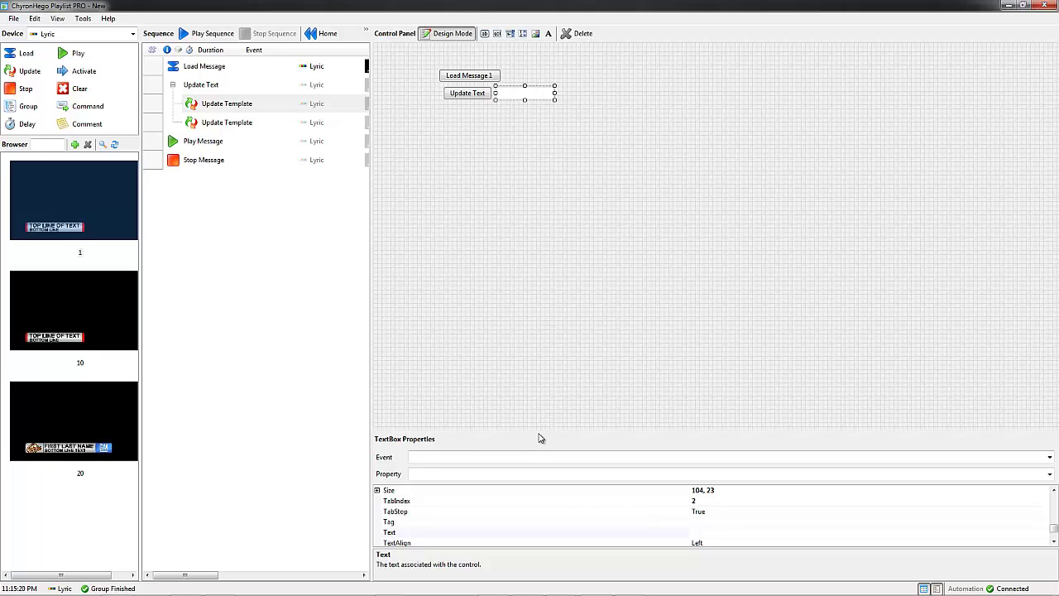
left_click_drag(539, 431, 518, 191)
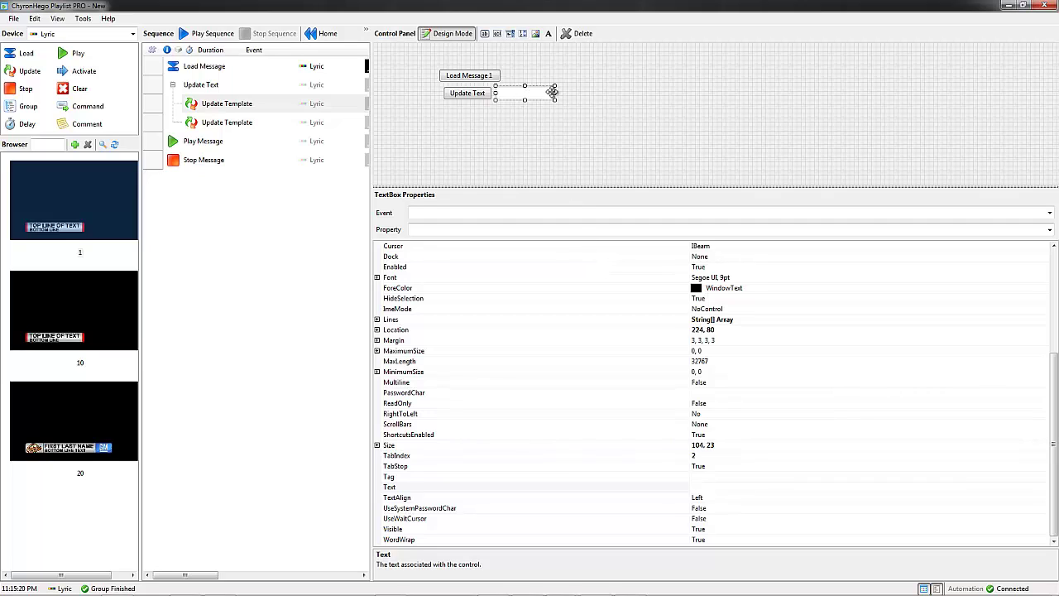
left_click_drag(552, 92, 570, 93)
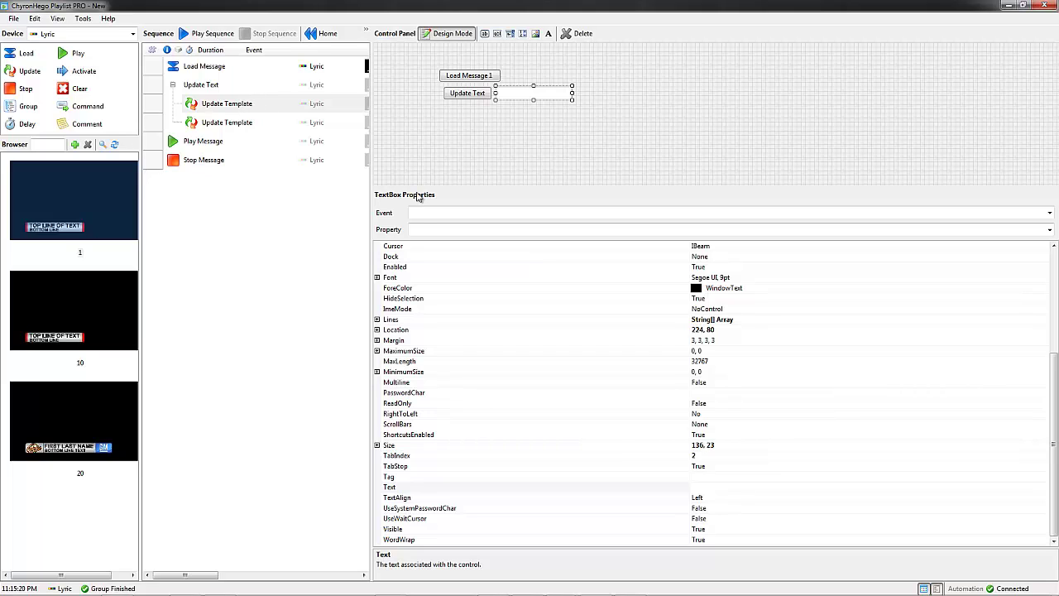
left_click(440, 213)
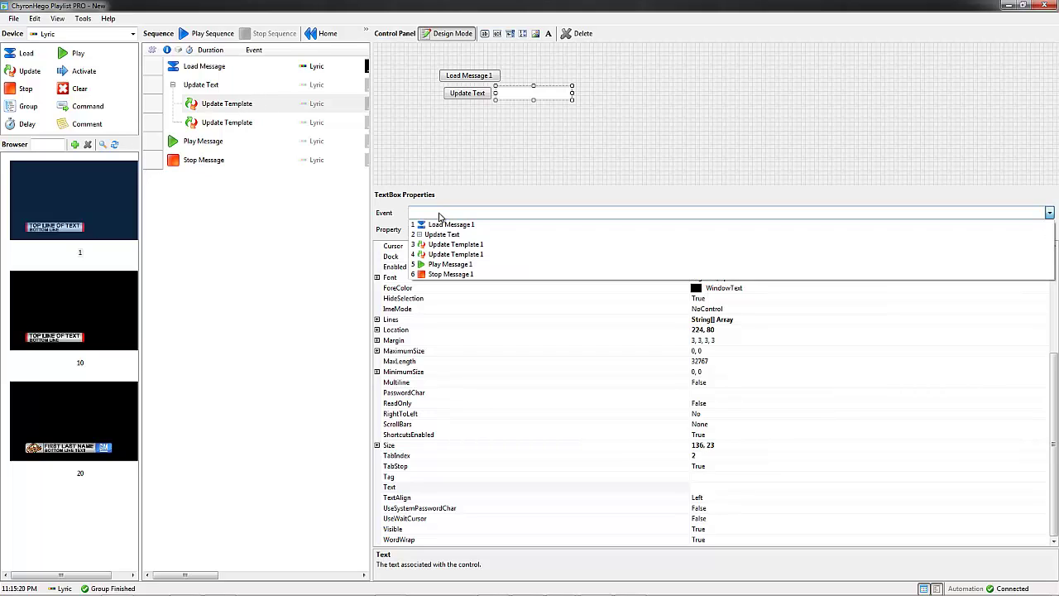
left_click(473, 245)
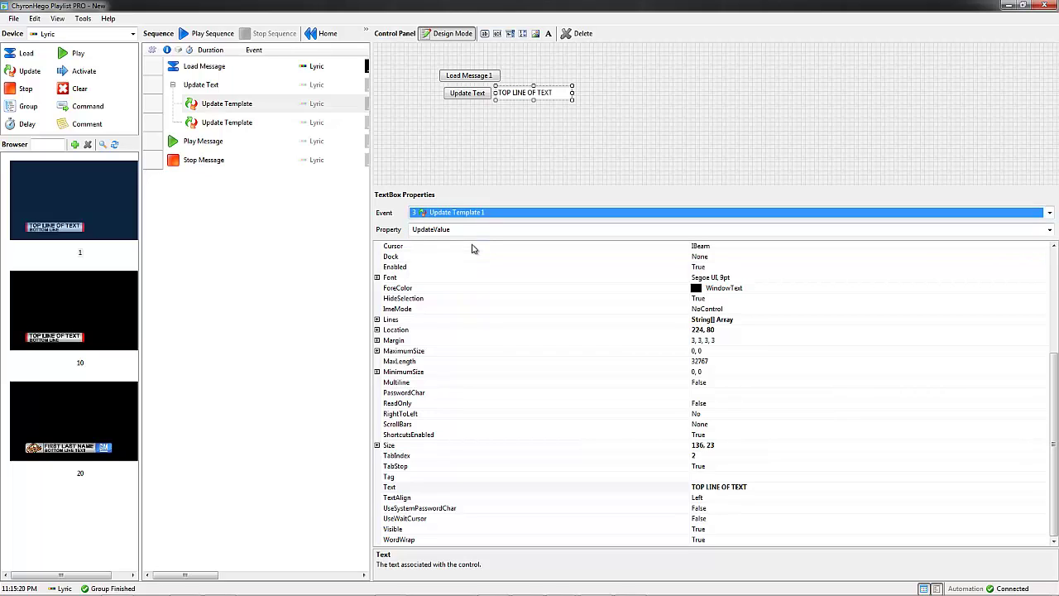
Step: Add a second text box below, bound to Update Template event 4, plus a Play Message 1 button
left_click(497, 33)
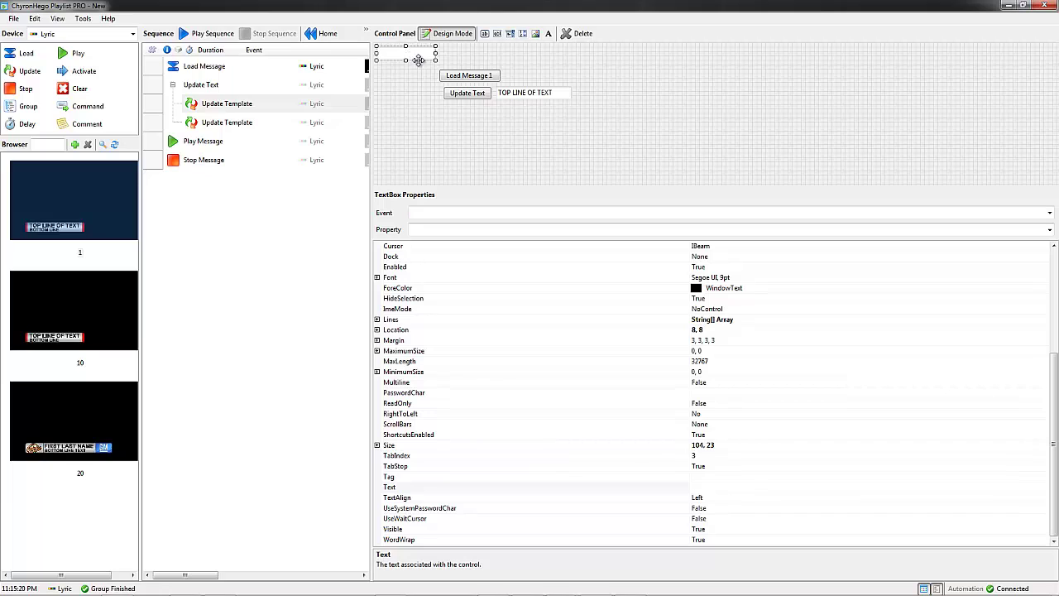
left_click(526, 109)
left_click_drag(526, 109, 571, 115)
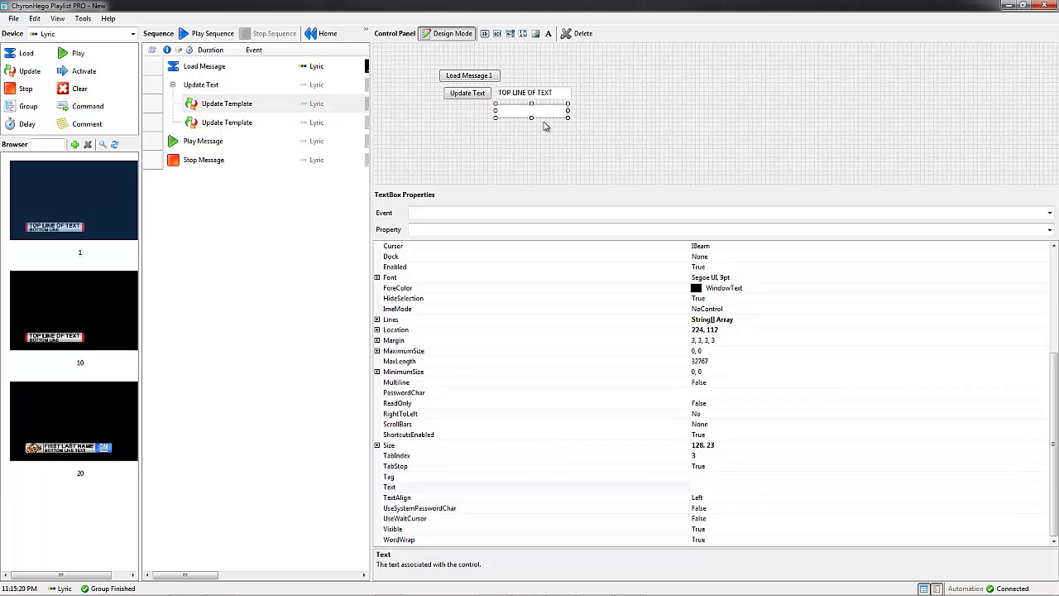
left_click(469, 213)
left_click(475, 254)
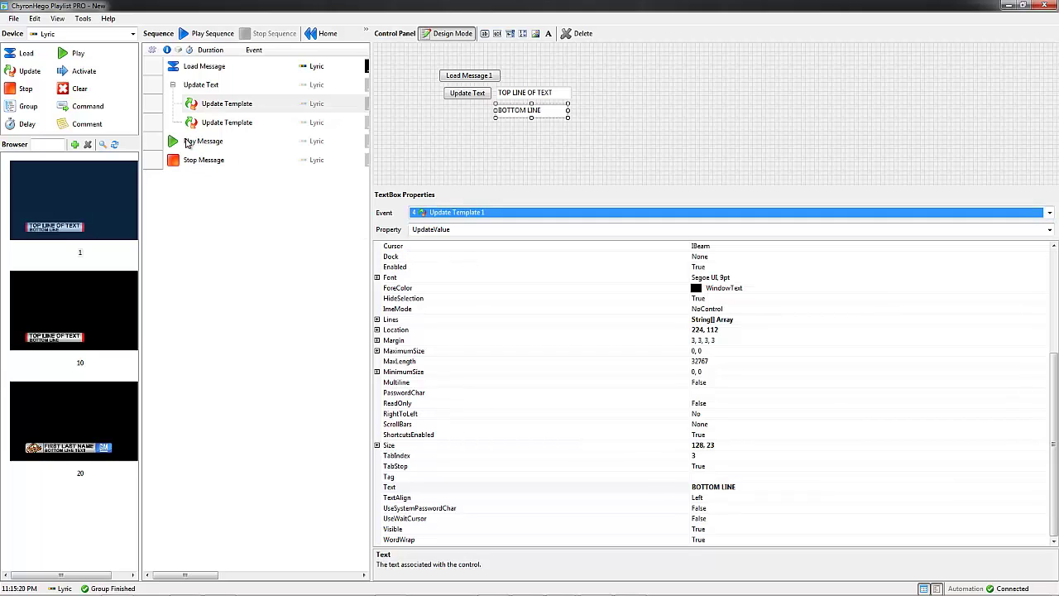
left_click_drag(187, 143, 464, 135)
Step: Add a Stop Message 1 button to the panel and switch Design Mode off
left_click_drag(204, 160, 532, 144)
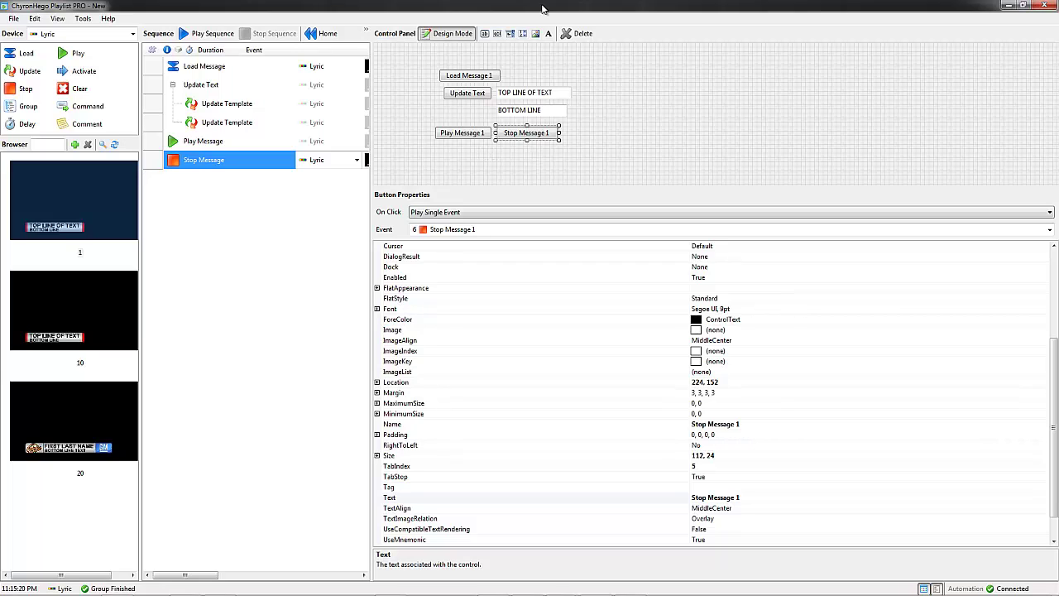
left_click(448, 34)
Step: Restore down and reposition the playlist window, with Lyric's Frame Buffer 1 window beside it
left_click(1023, 5)
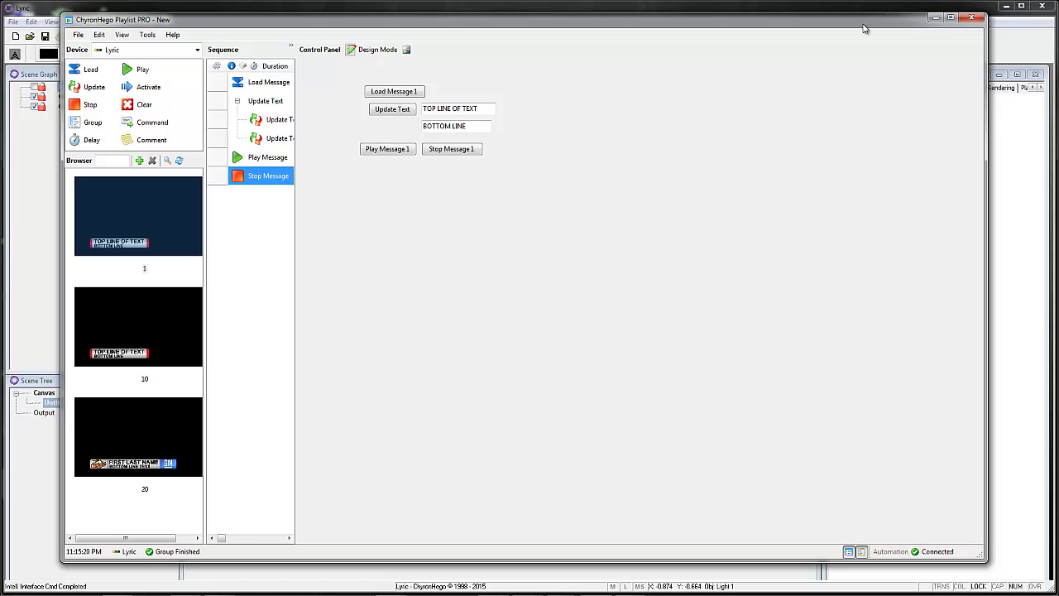
left_click_drag(858, 14, 745, 19)
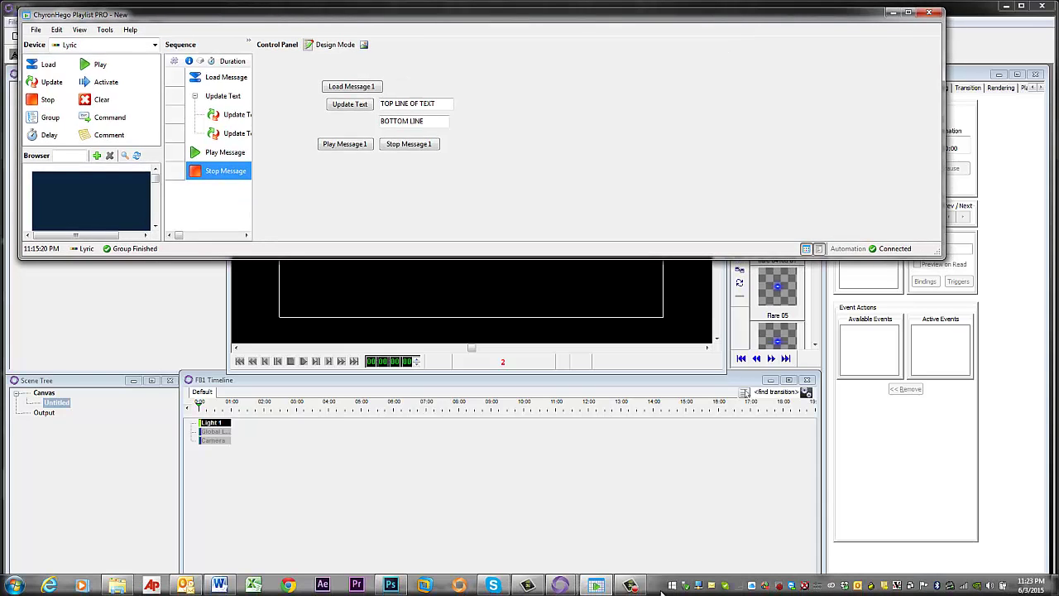
mouse_move(565, 589)
left_click(532, 530)
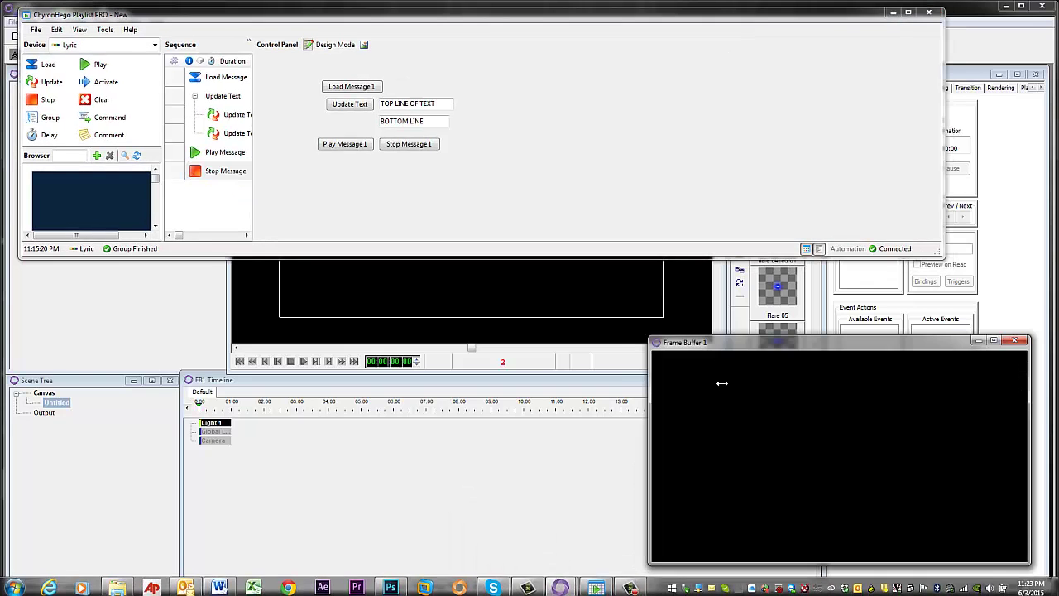
left_click_drag(742, 348, 736, 360)
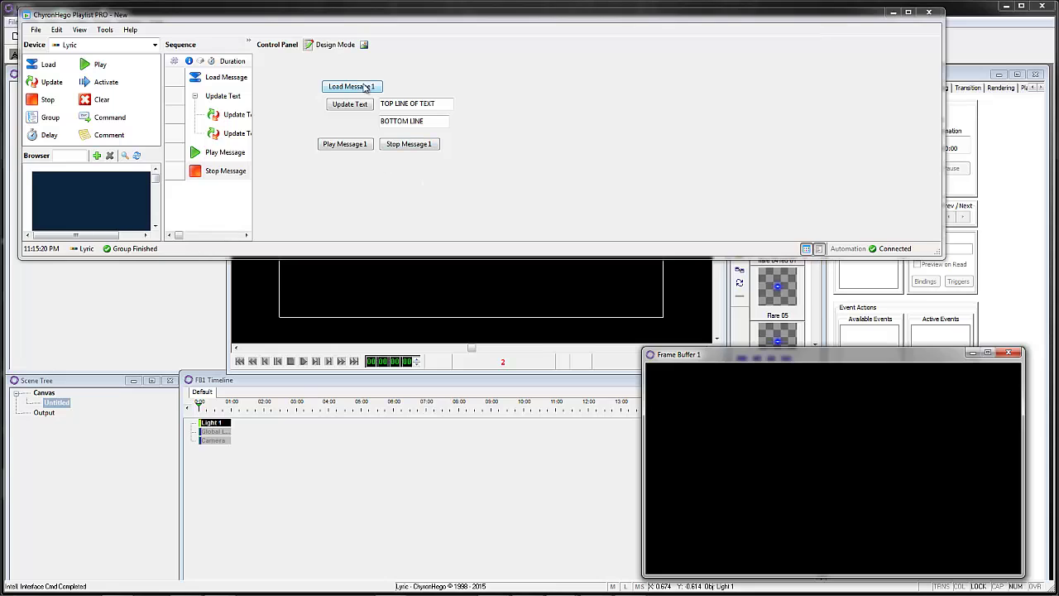
Step: Load Message 1, then enter a person's name in the top field and Chyronhego Sports in the bottom field
left_click(359, 87)
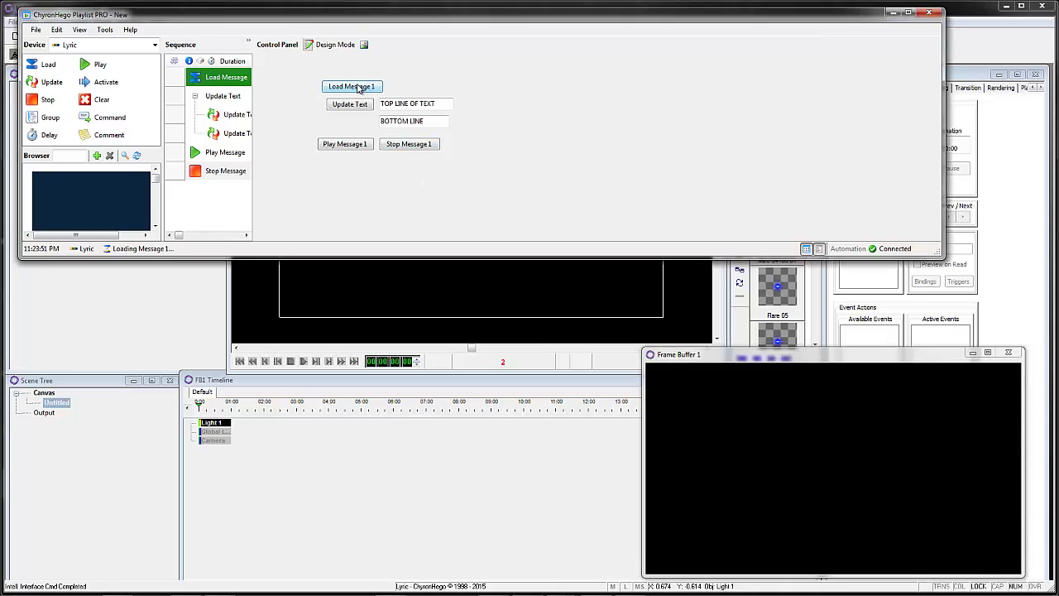
left_click(453, 103)
left_click_drag(453, 103, 294, 107)
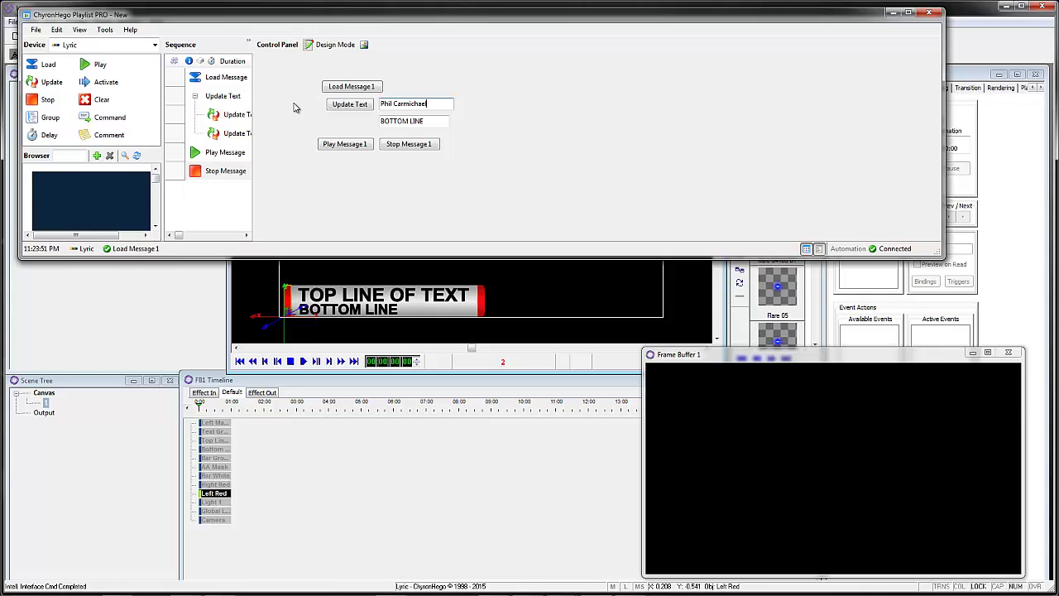
key("Tab")
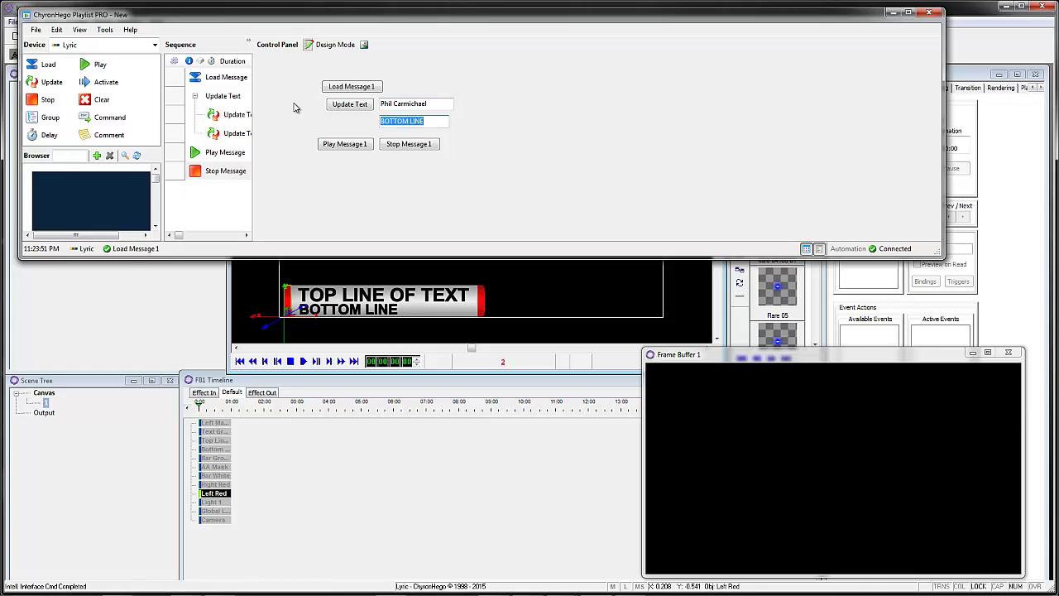
type("Chyronhego Sports")
Step: Apply the new text, play and stop the lower third, and make the playlist window taller
left_click(346, 104)
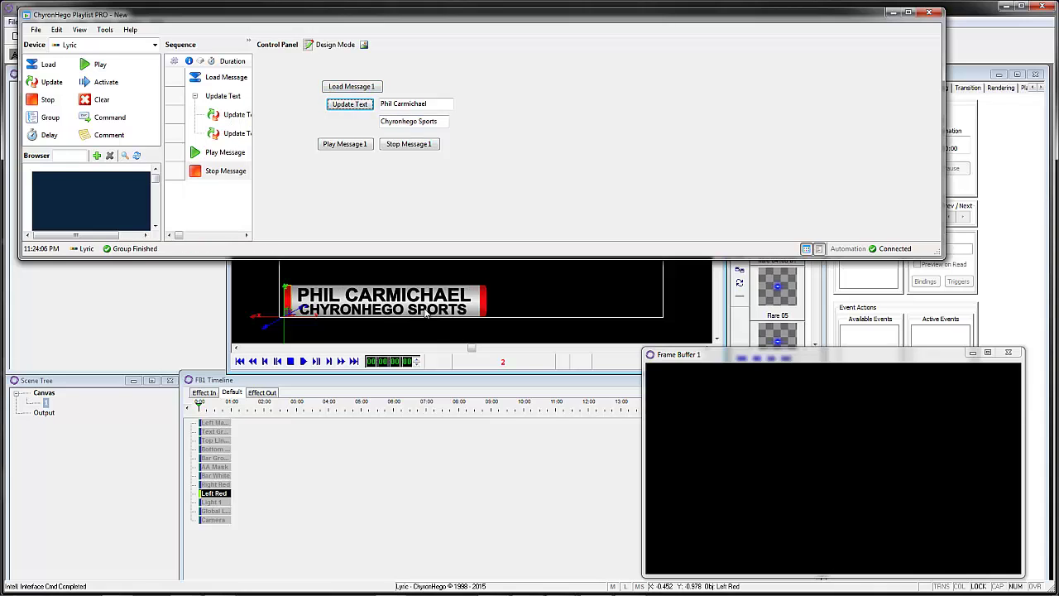
left_click(346, 145)
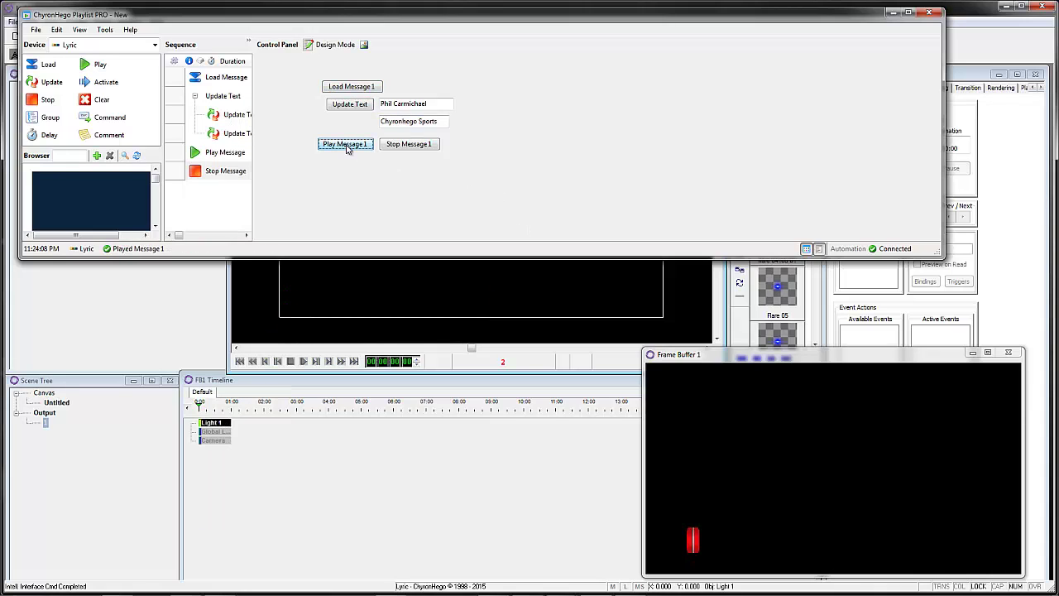
left_click(411, 146)
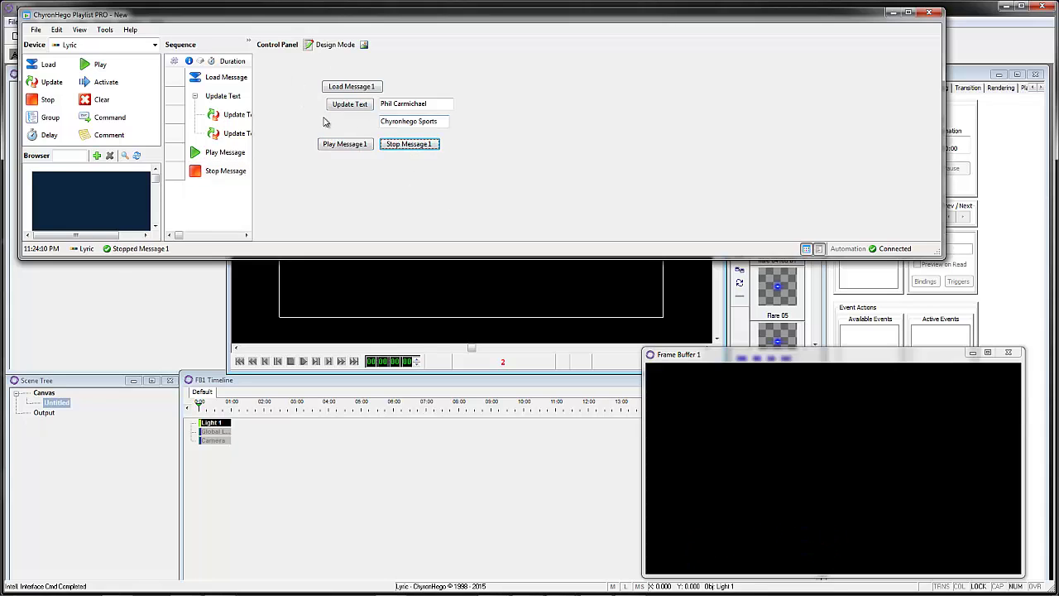
left_click_drag(378, 257, 379, 396)
Step: Minimize and restore the playlist window, then make it taller
left_click(972, 353)
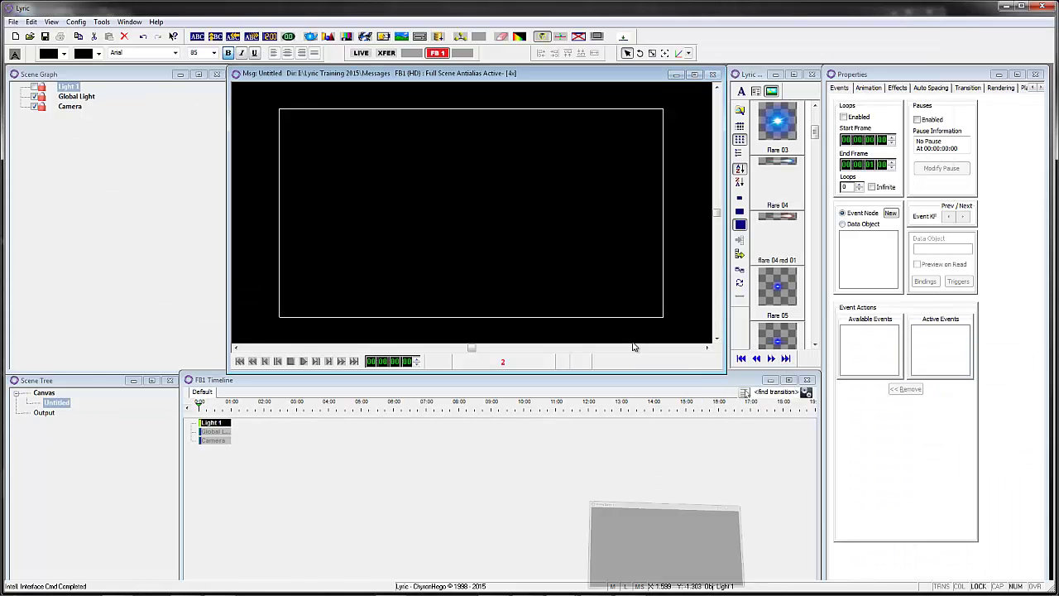
left_click(596, 585)
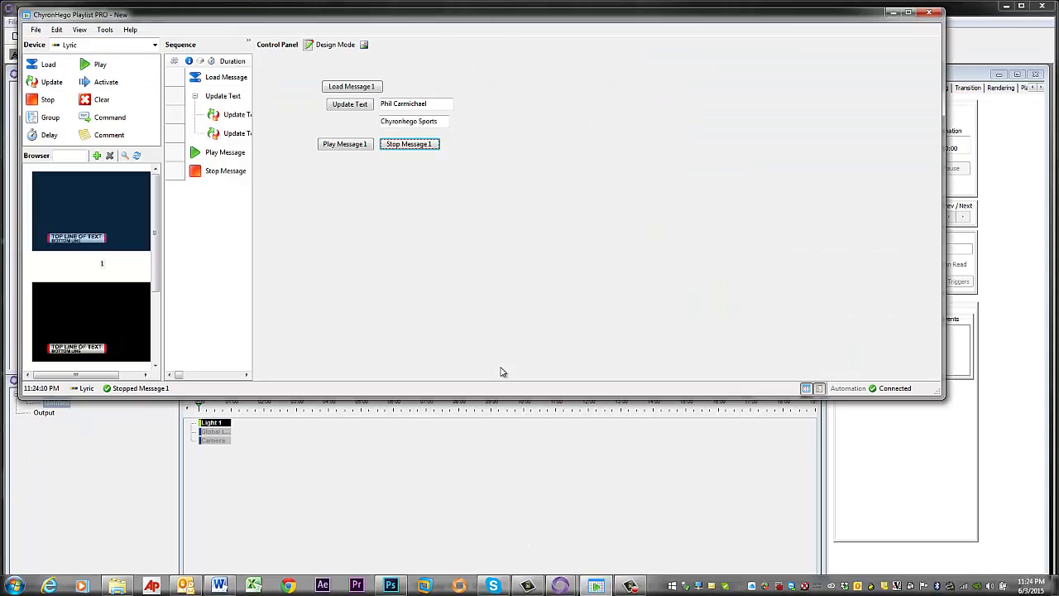
left_click_drag(466, 399, 478, 470)
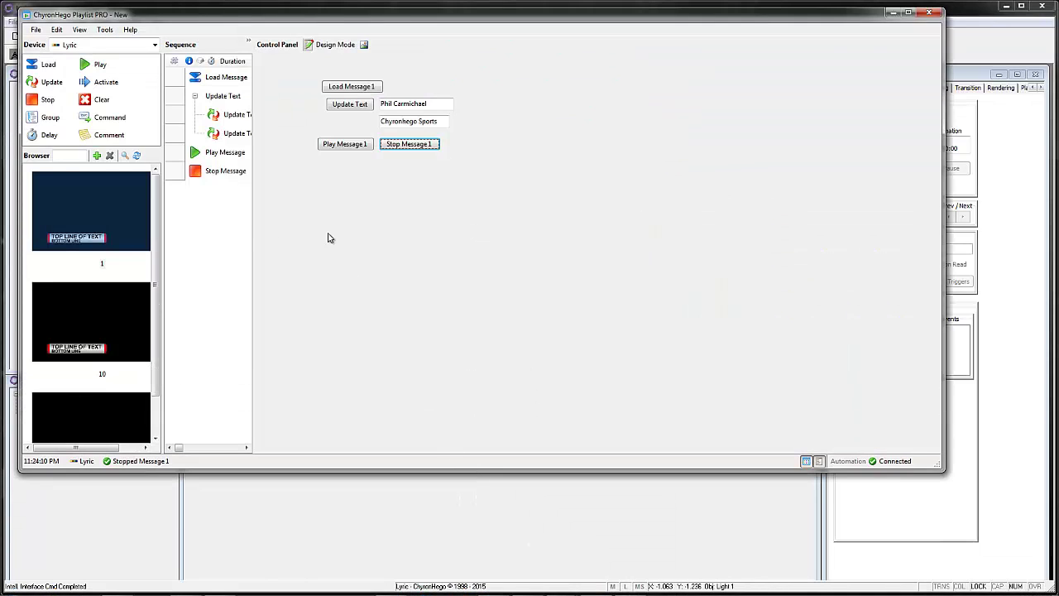
left_click_drag(253, 230, 307, 234)
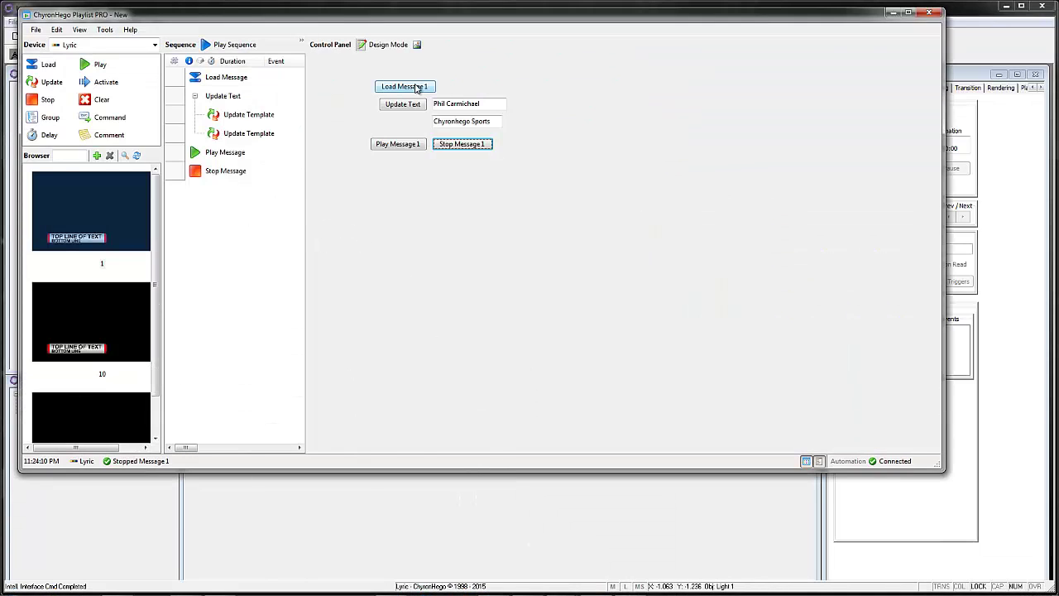
Step: In Design Mode, move Load Message 1 top-left, enlarge it to 136×56, and choose its image
left_click(387, 45)
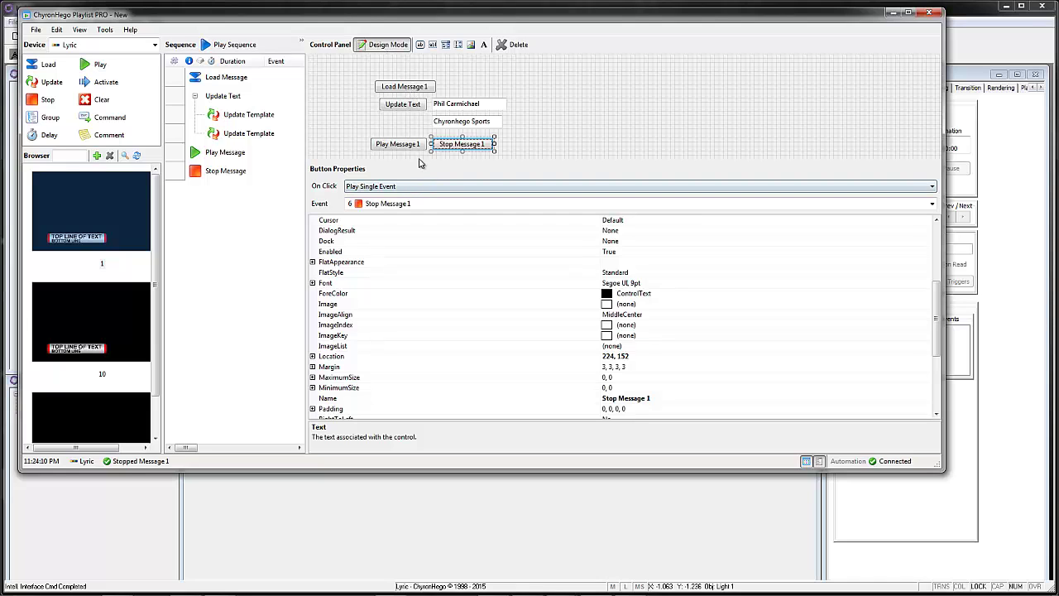
left_click_drag(419, 161, 420, 234)
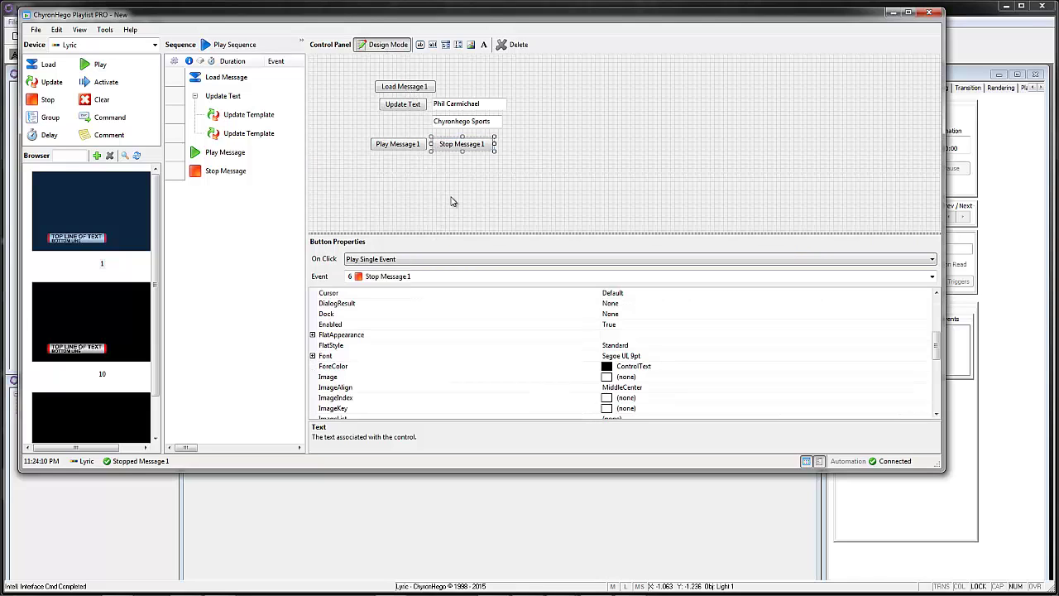
left_click(404, 86)
left_click_drag(405, 87, 427, 73)
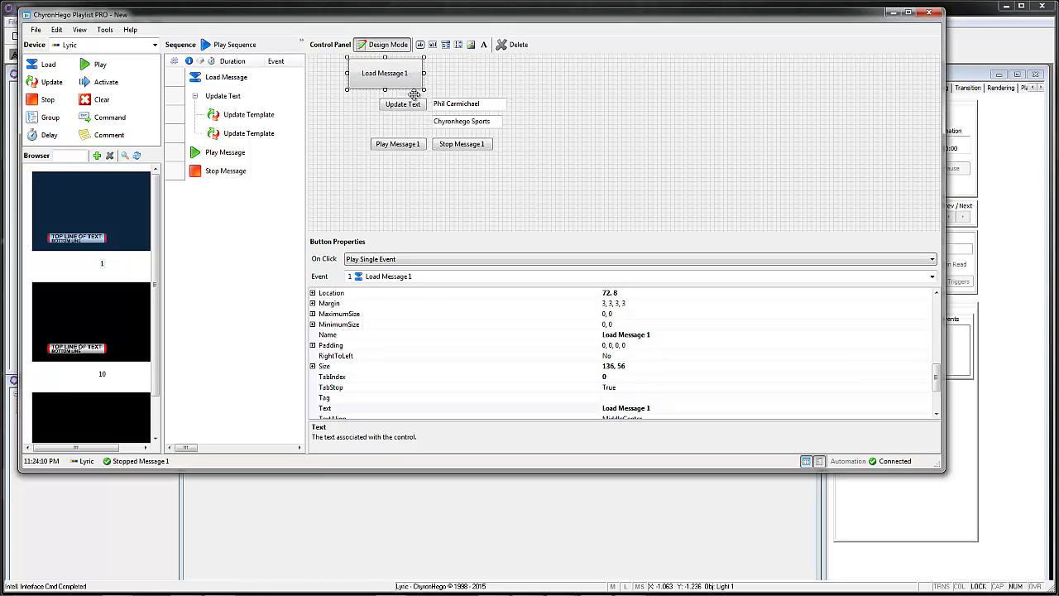
left_click_drag(936, 379, 932, 352)
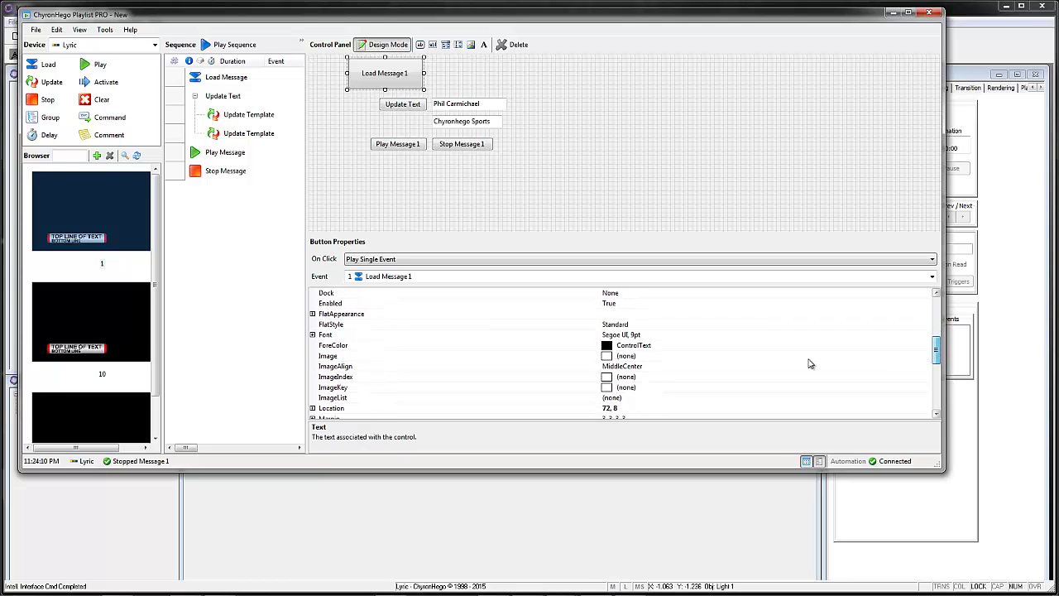
left_click(922, 357)
Step: Set the button's Image to Load.png from Images > Media Controls > 48x48
left_click(927, 357)
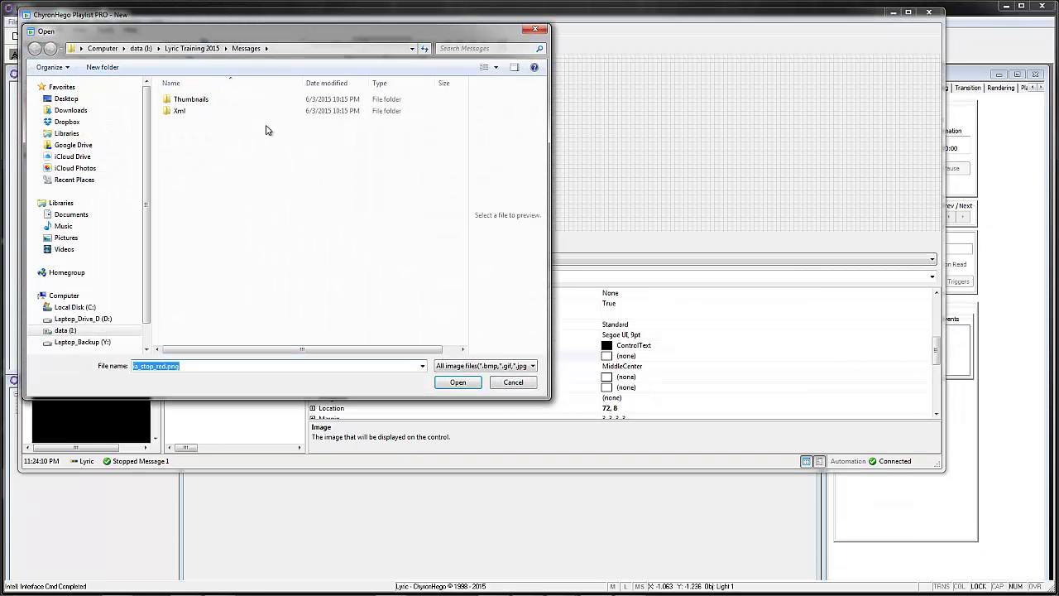
left_click(192, 48)
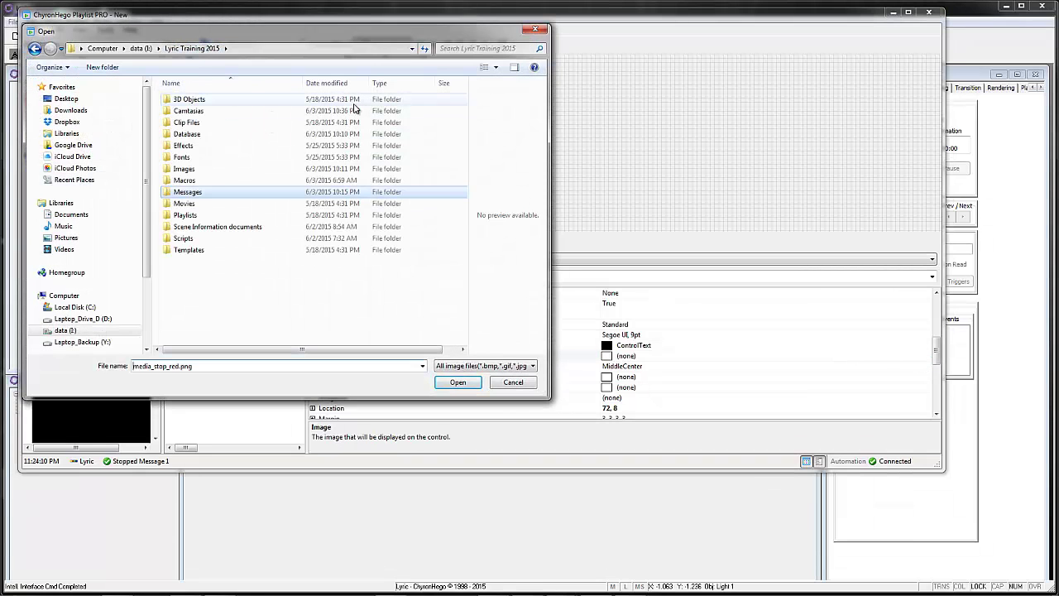
double_click(179, 170)
double_click(184, 122)
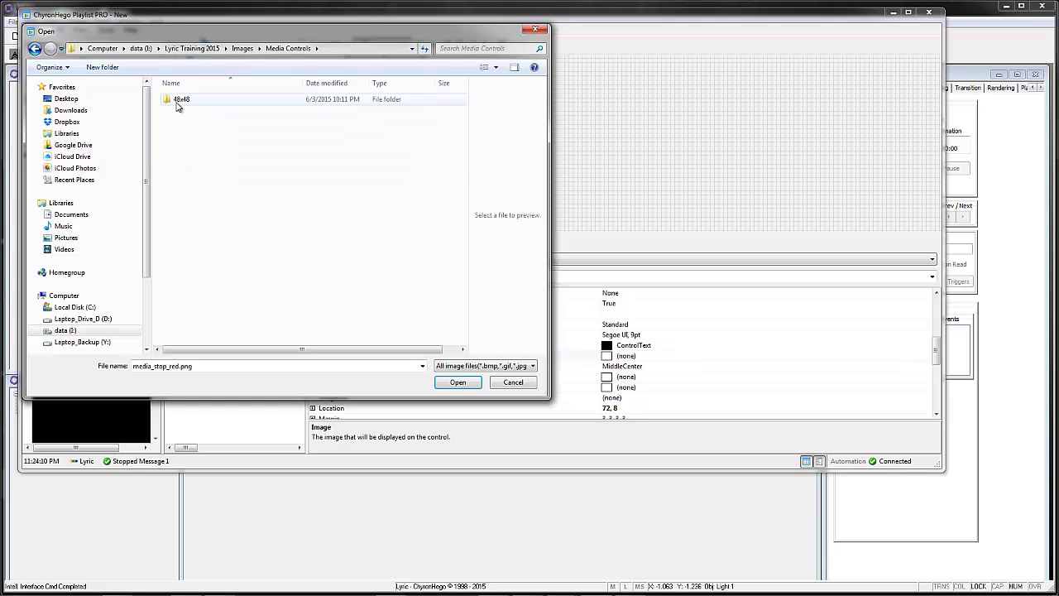
double_click(179, 101)
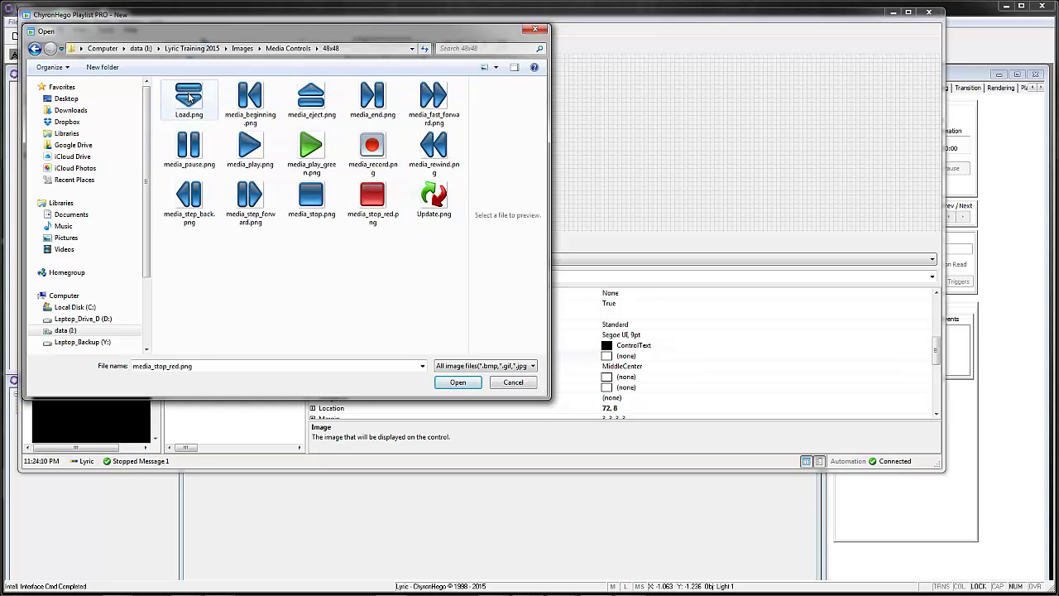
double_click(189, 97)
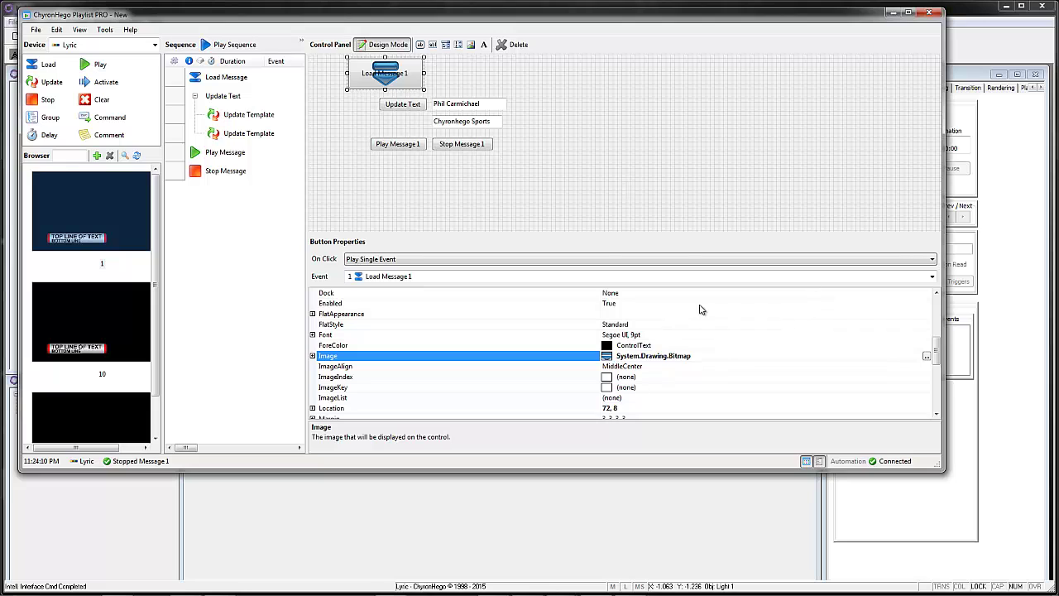
Step: Check the button's Name, then select the 'Load Message' words in its Text property
left_click_drag(937, 361, 938, 382)
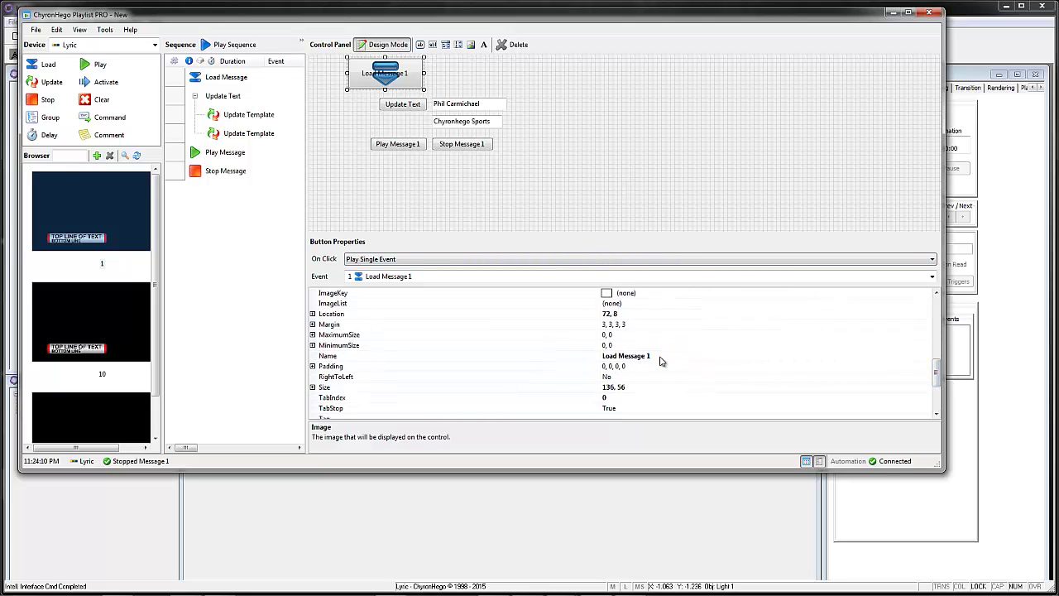
left_click(619, 356)
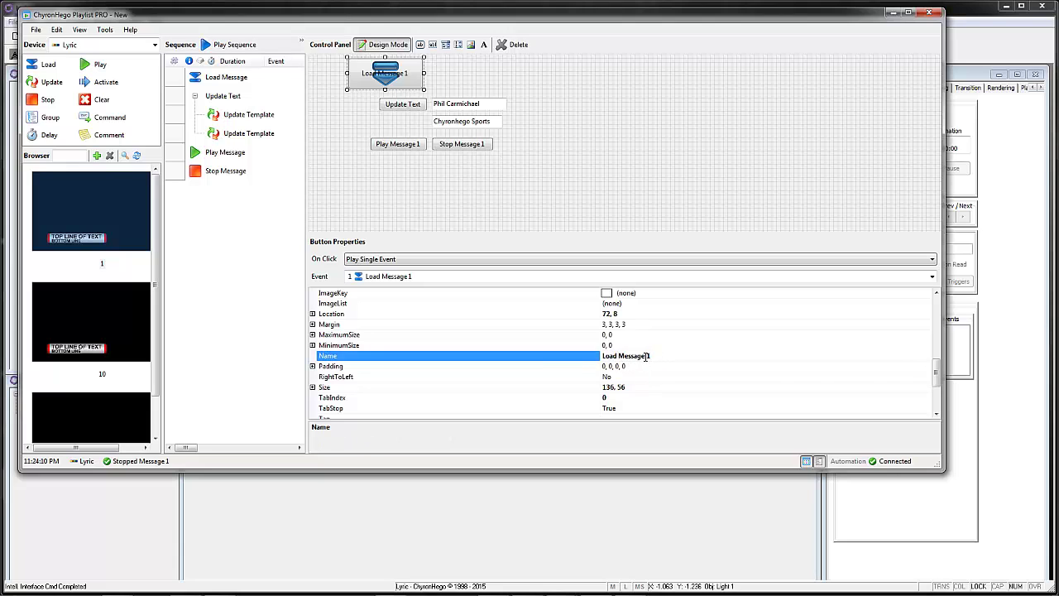
left_click_drag(936, 372, 937, 384)
left_click(648, 356)
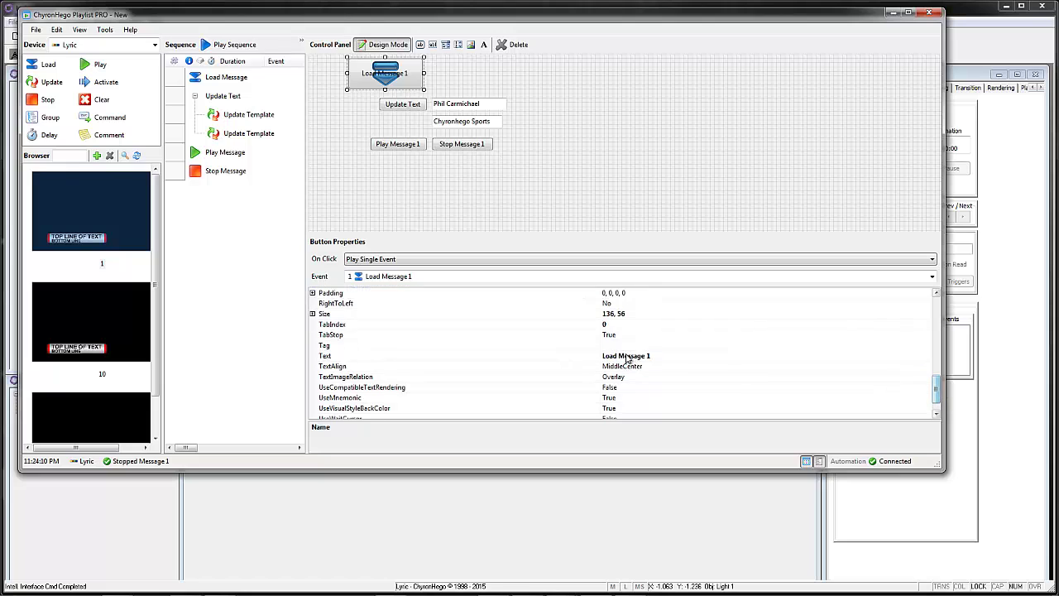
left_click_drag(648, 356, 562, 354)
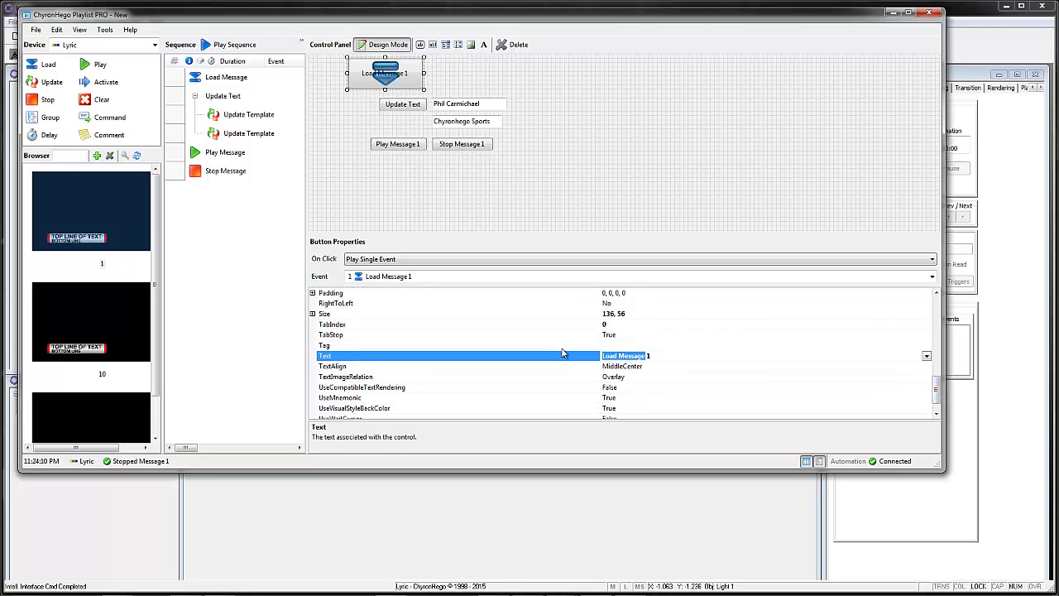
Step: Change the button text to 'Scene 1' and set TextAlign to MiddleRight
type("Scene")
left_click(600, 367)
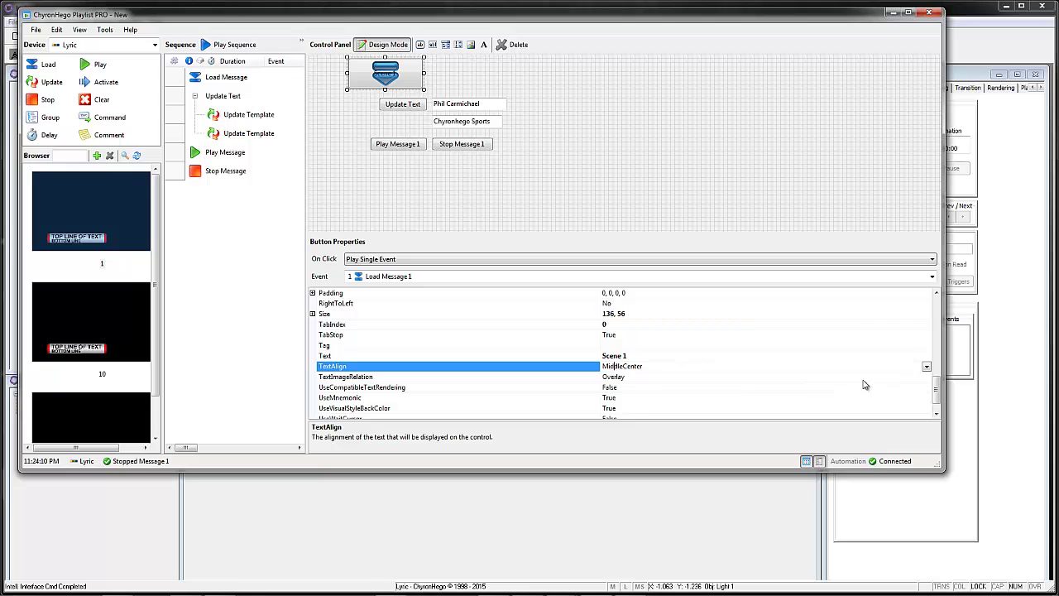
left_click(927, 369)
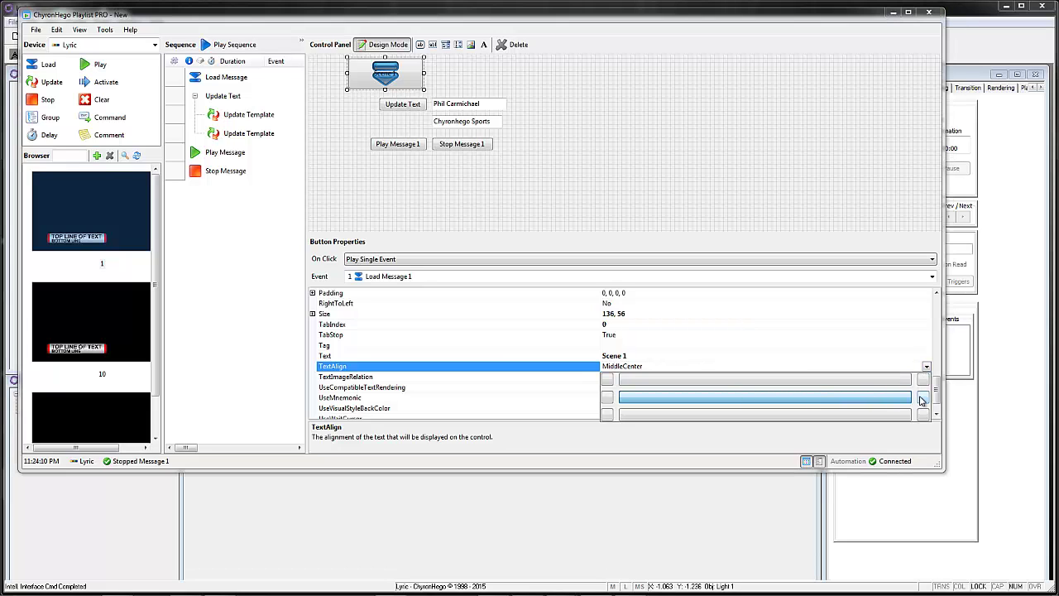
left_click(921, 398)
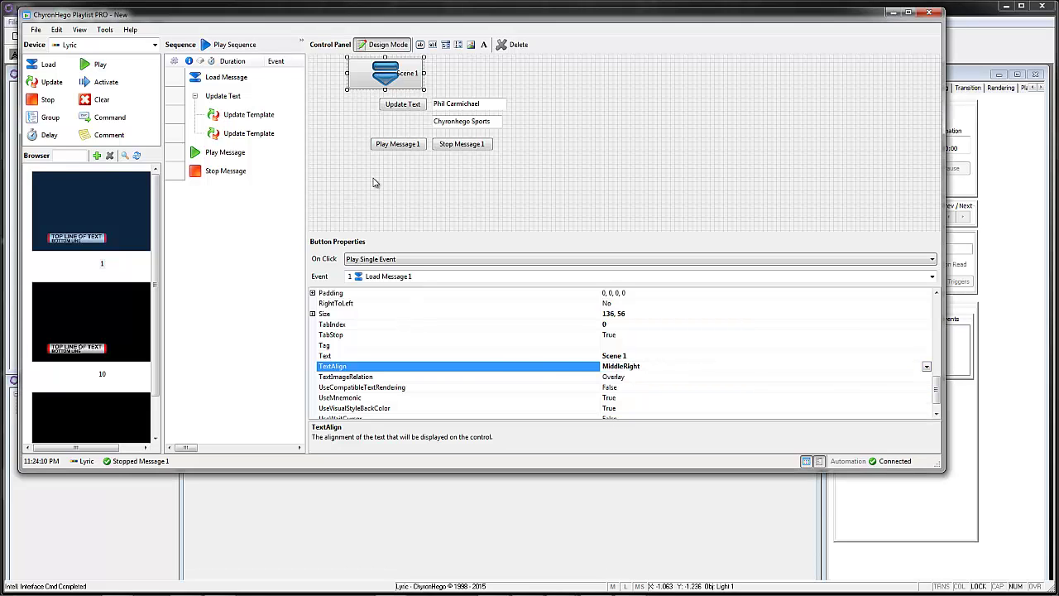
Step: Set the button's ImageAlign to MiddleLeft so the icon sits on the left
left_click_drag(936, 389, 936, 350)
left_click(645, 345)
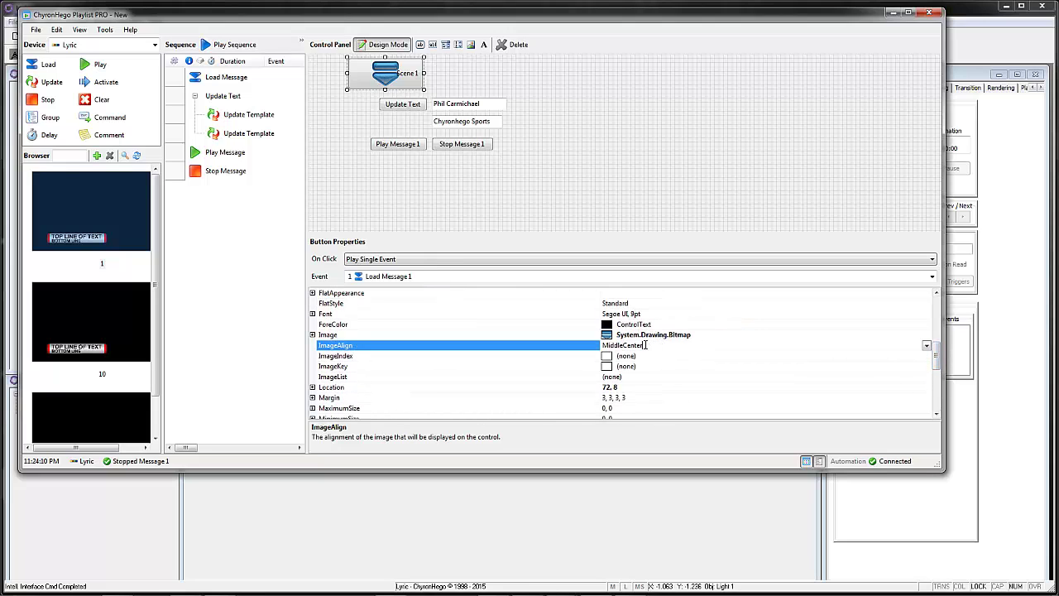
left_click(927, 346)
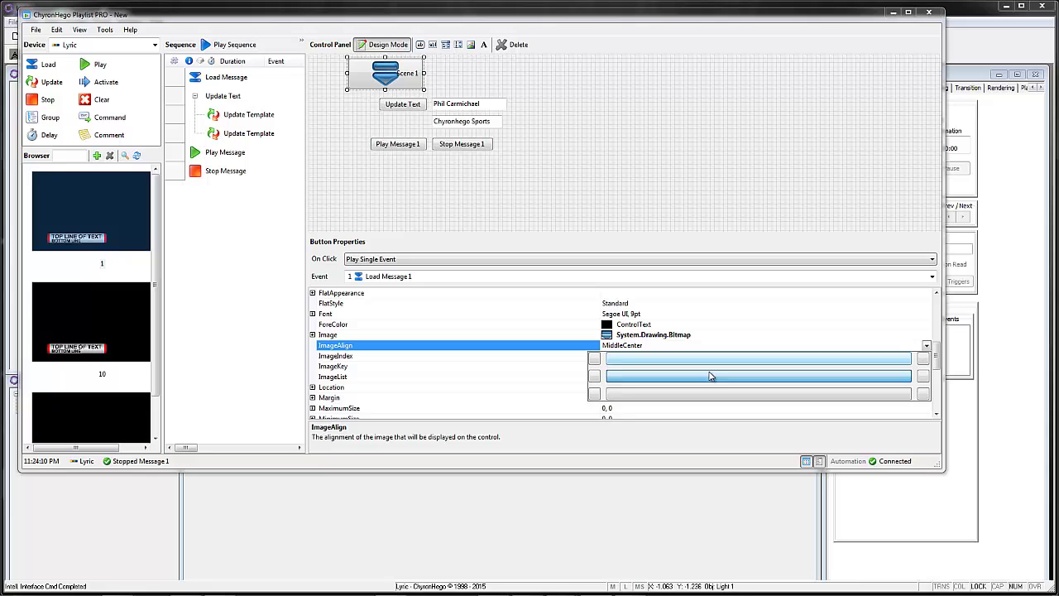
left_click(596, 377)
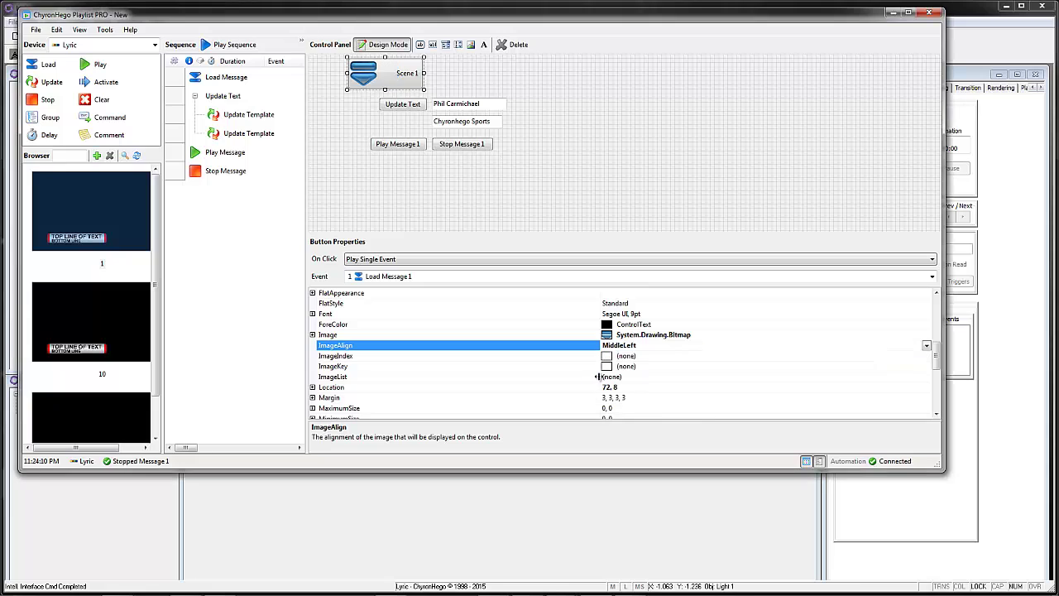
left_click(404, 73)
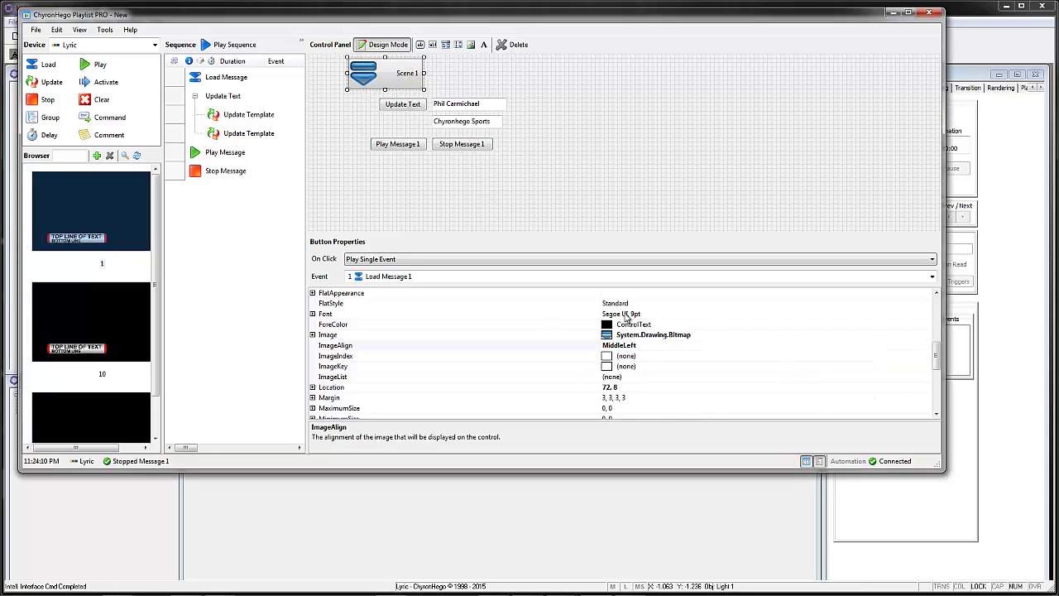
left_click(645, 315)
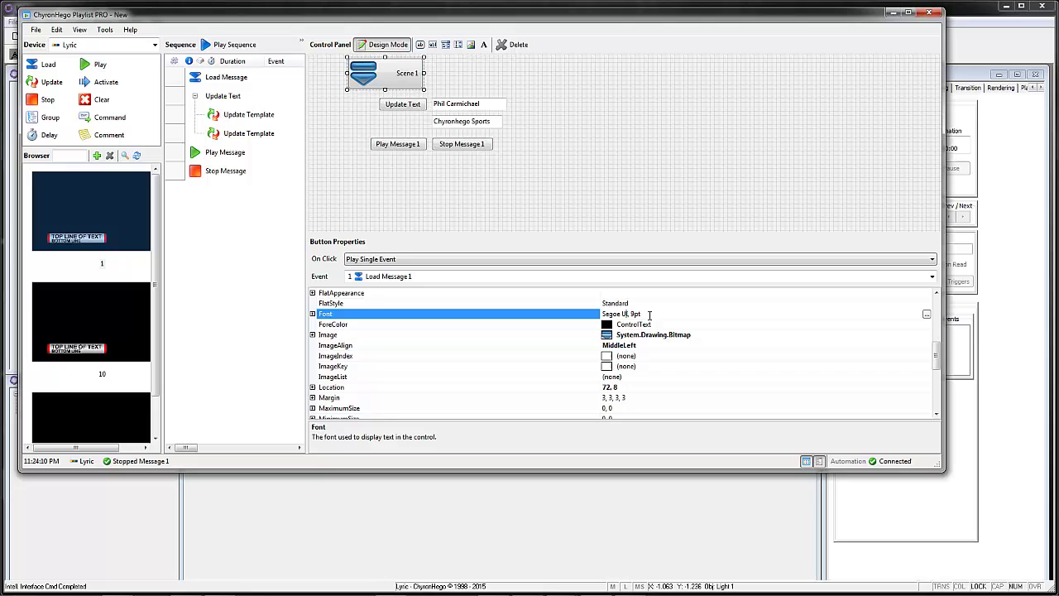
Step: Change the Scene 1 label font to Segoe UI 14 pt Bold
left_click(926, 315)
left_click(581, 208)
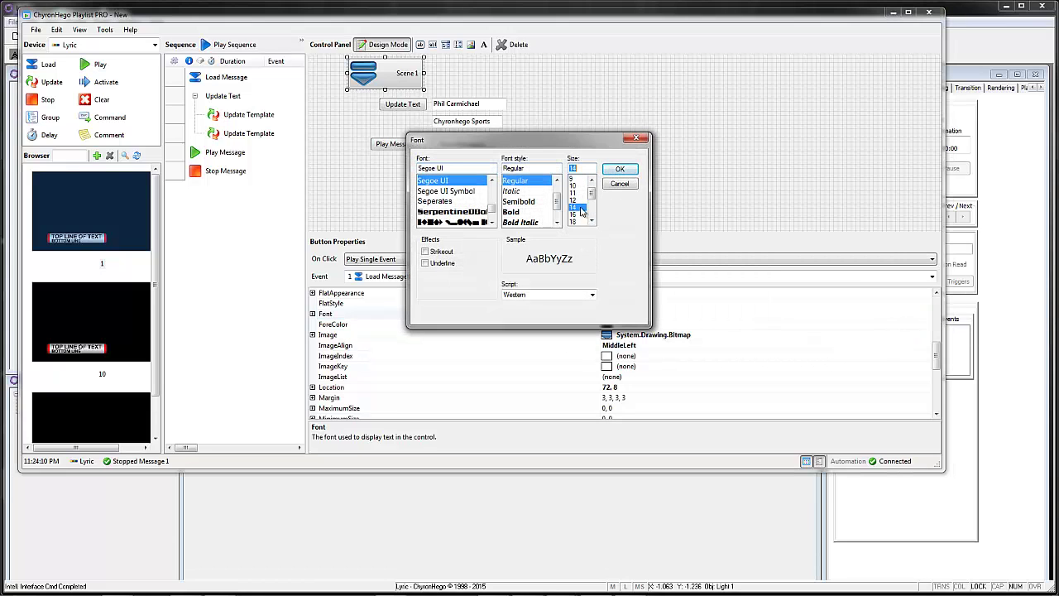
left_click(512, 212)
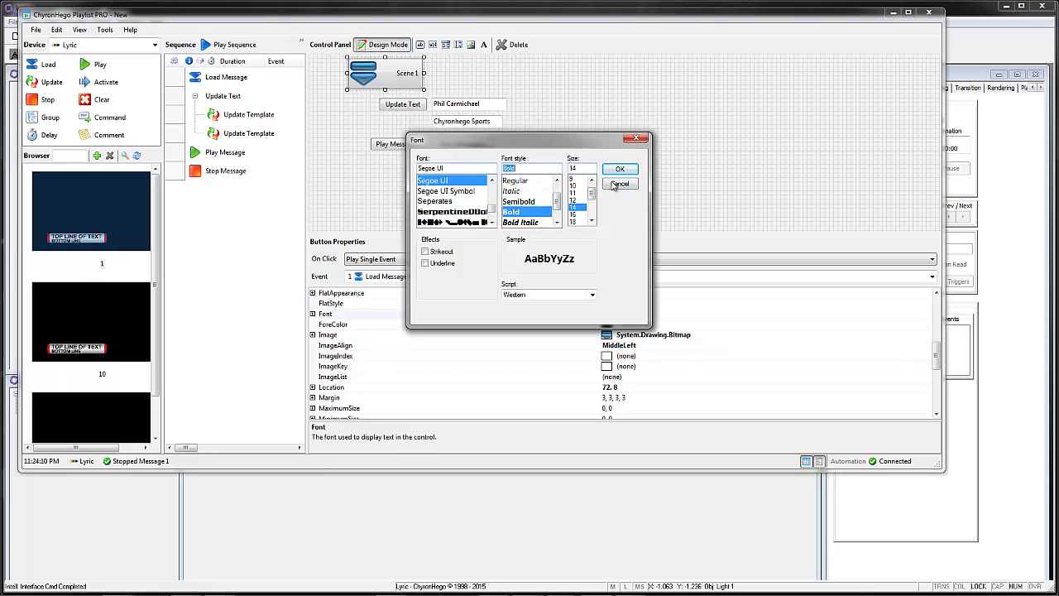
left_click(620, 170)
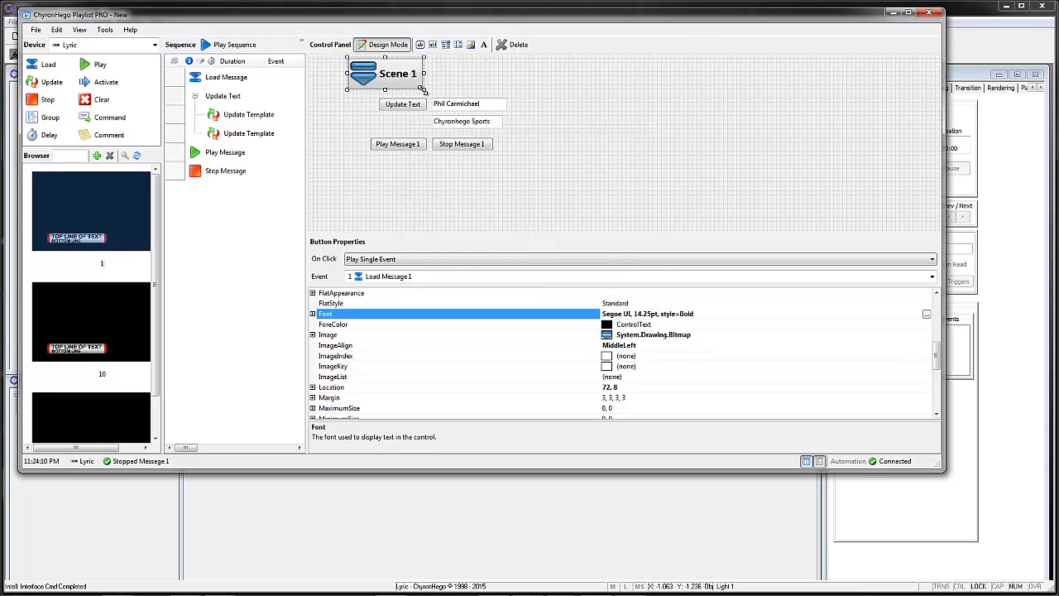
left_click(422, 90)
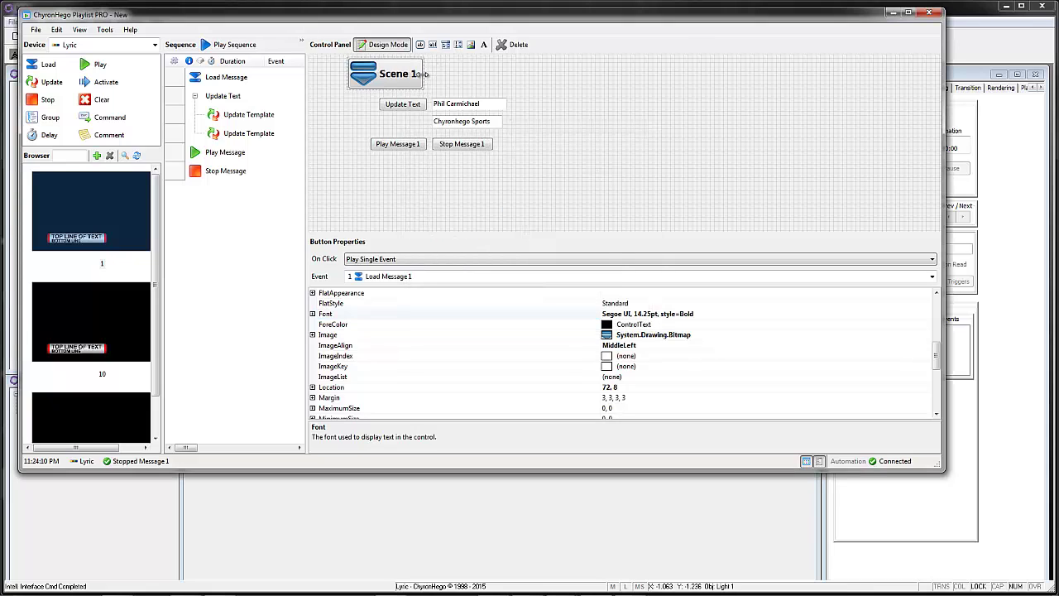
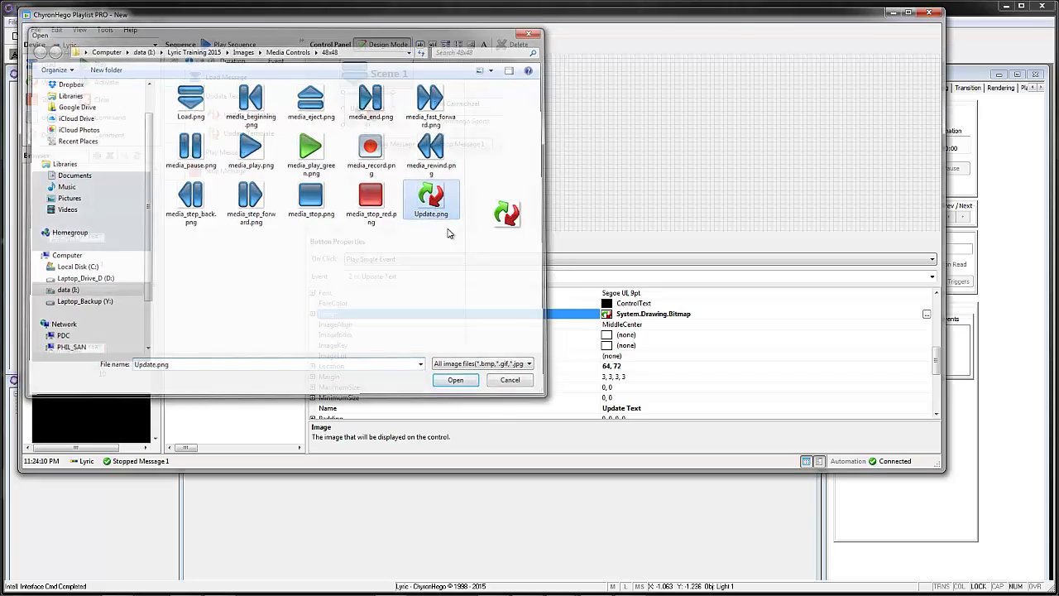
Step: Clear the Update button's Text caption so it shows only its icon
left_click_drag(941, 367, 911, 402)
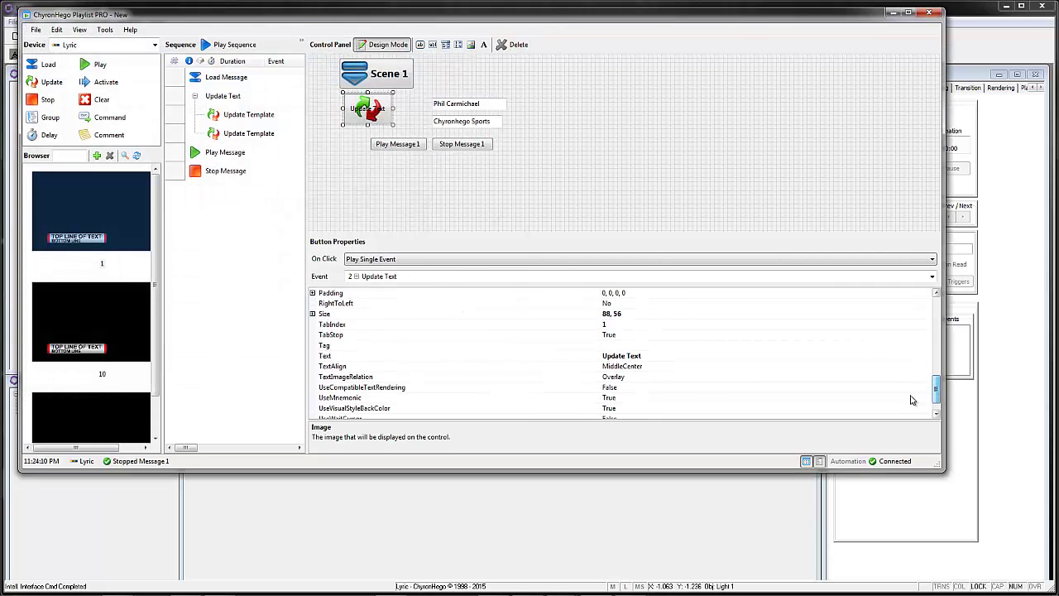
left_click(651, 357)
left_click_drag(656, 356, 575, 353)
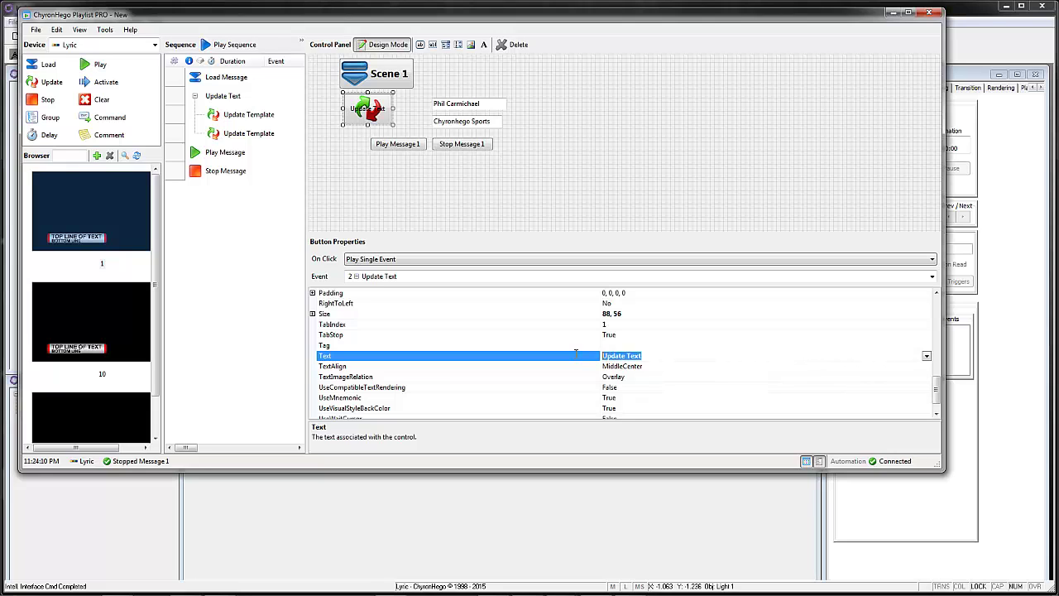
key("BackSpace")
left_click(844, 398)
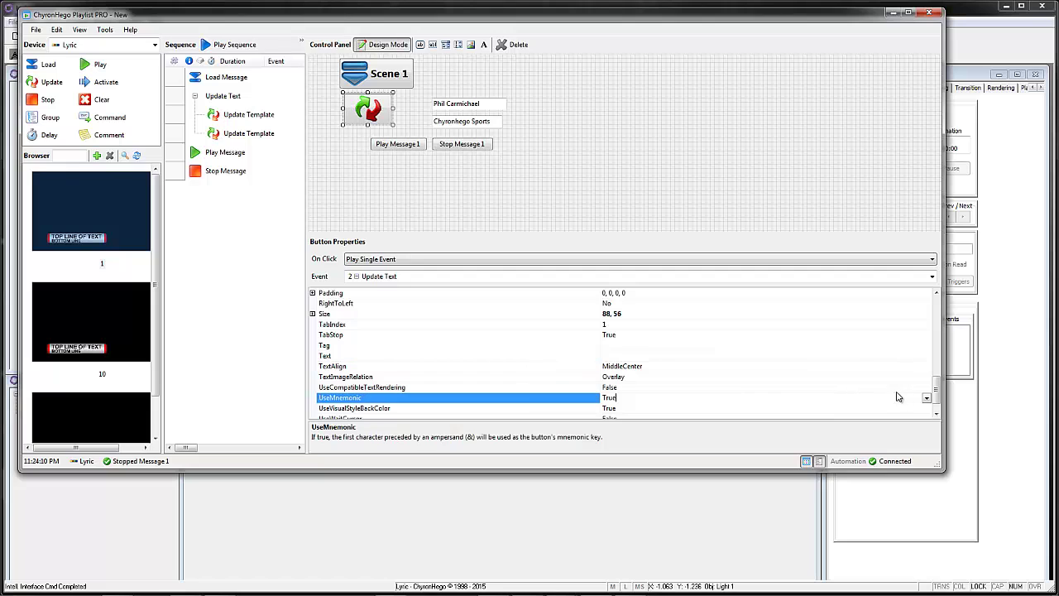
Step: Narrow the Update button and move the name and Chyronhego Sports fields beside it
left_click_drag(394, 108, 382, 106)
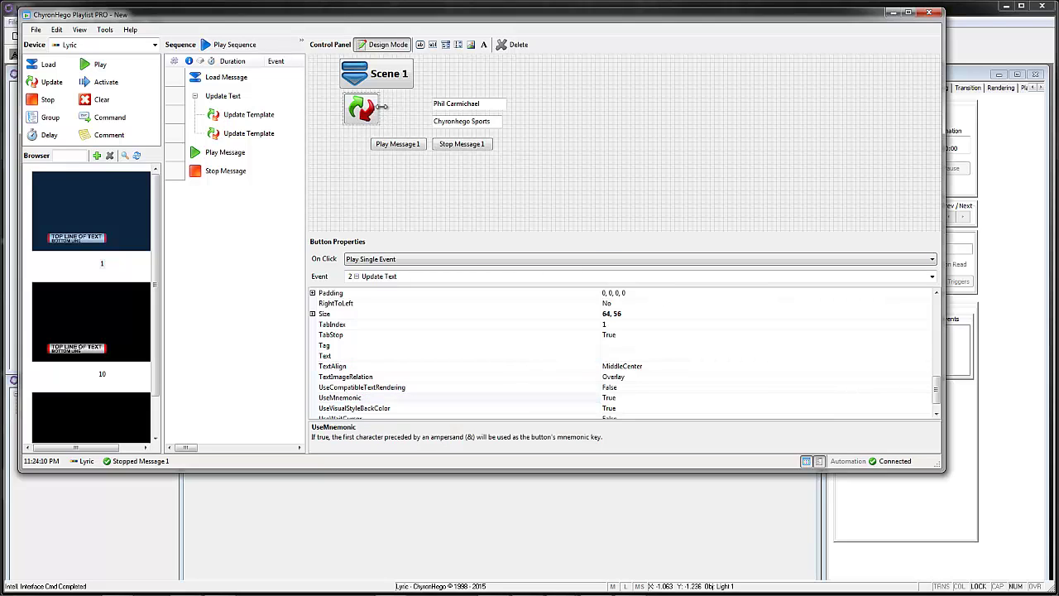
left_click(467, 102)
left_click_drag(472, 102, 419, 94)
left_click_drag(461, 121, 456, 113)
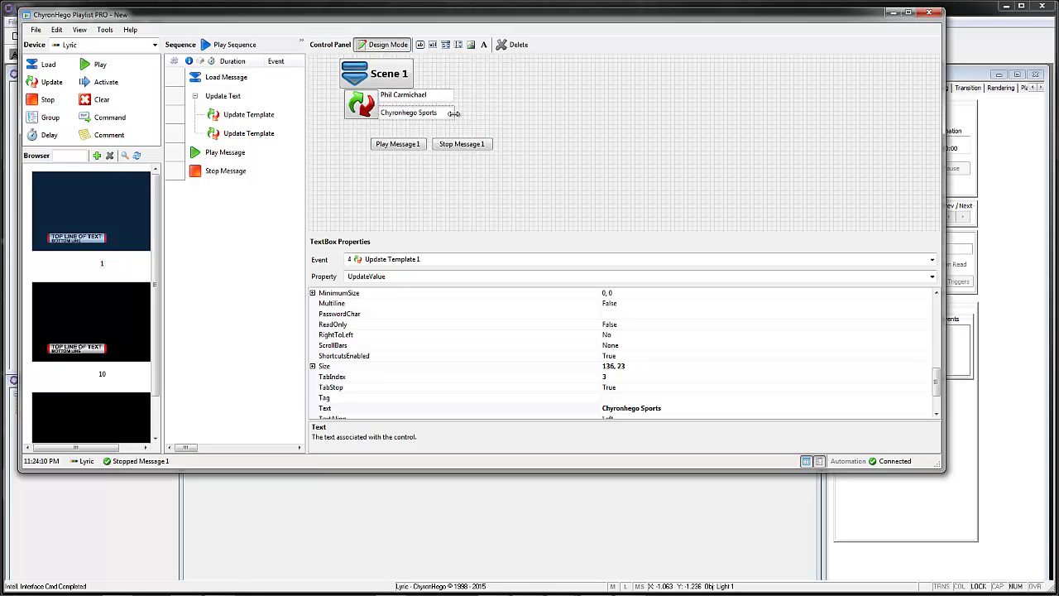
Step: Open the Image file chooser for the Play Message 1 button
left_click(403, 146)
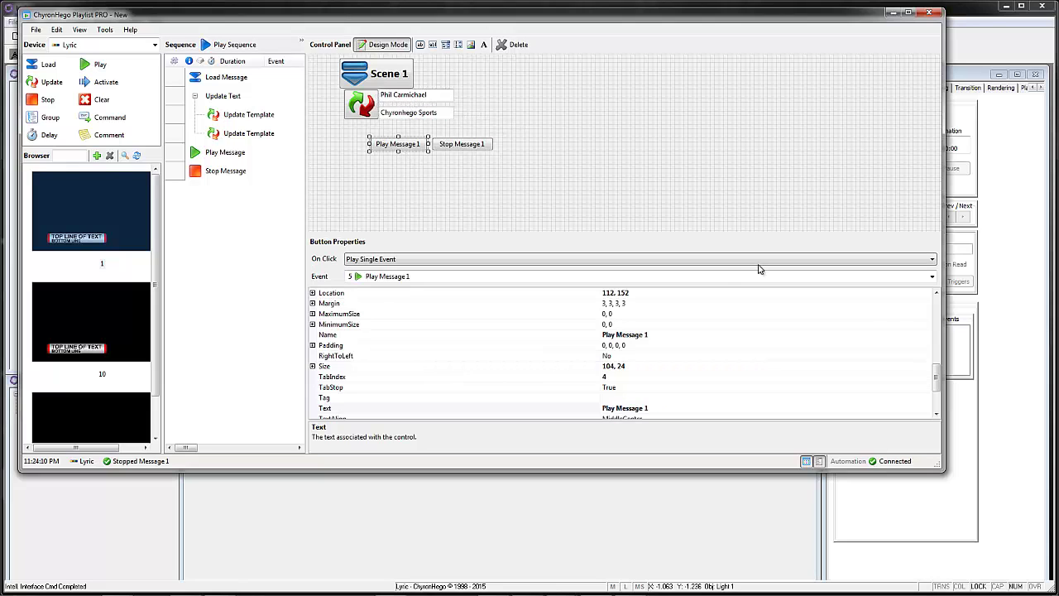
left_click_drag(937, 380, 937, 355)
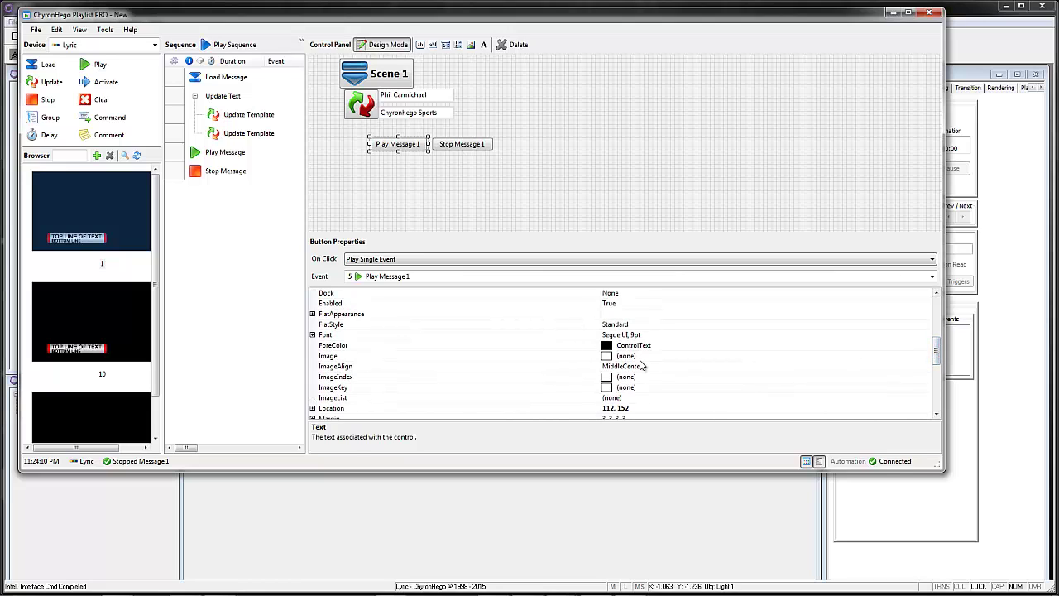
left_click(637, 355)
left_click(926, 356)
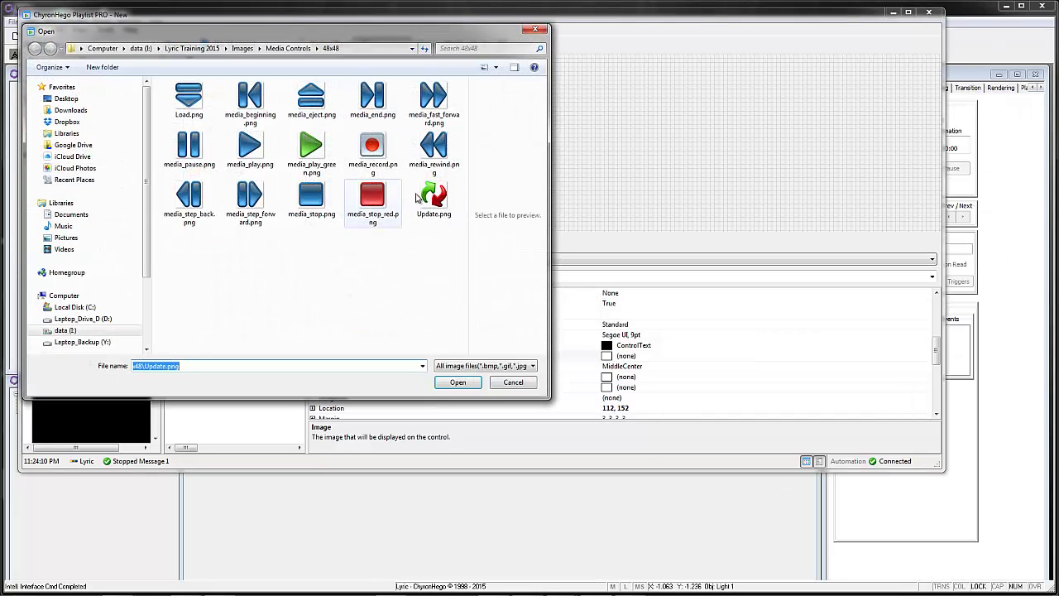
Step: Give Play Message 1 the play_green.png icon, clear its caption and resize it
double_click(331, 161)
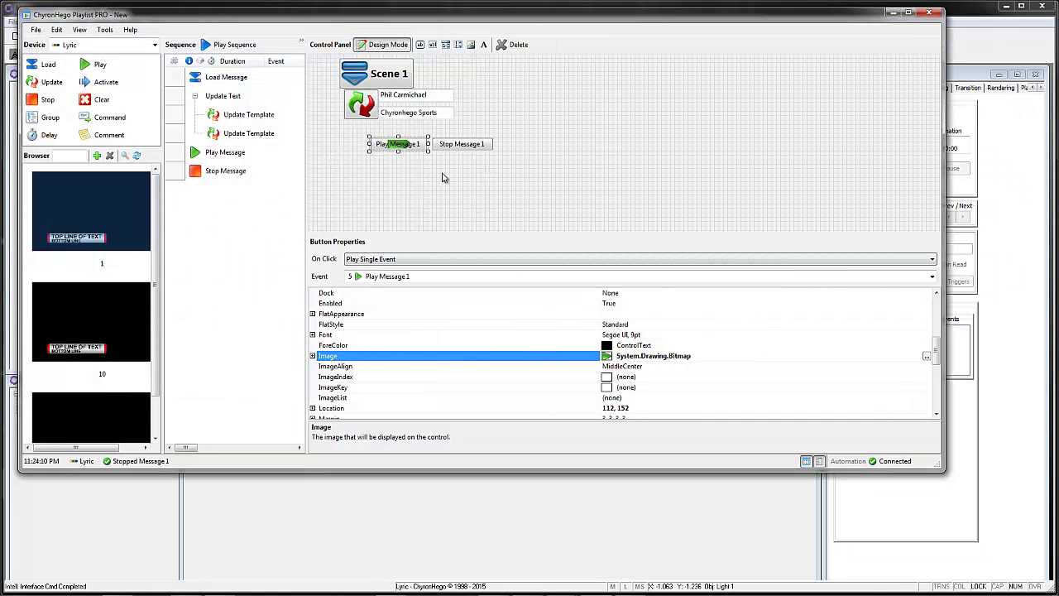
left_click_drag(398, 152, 398, 173)
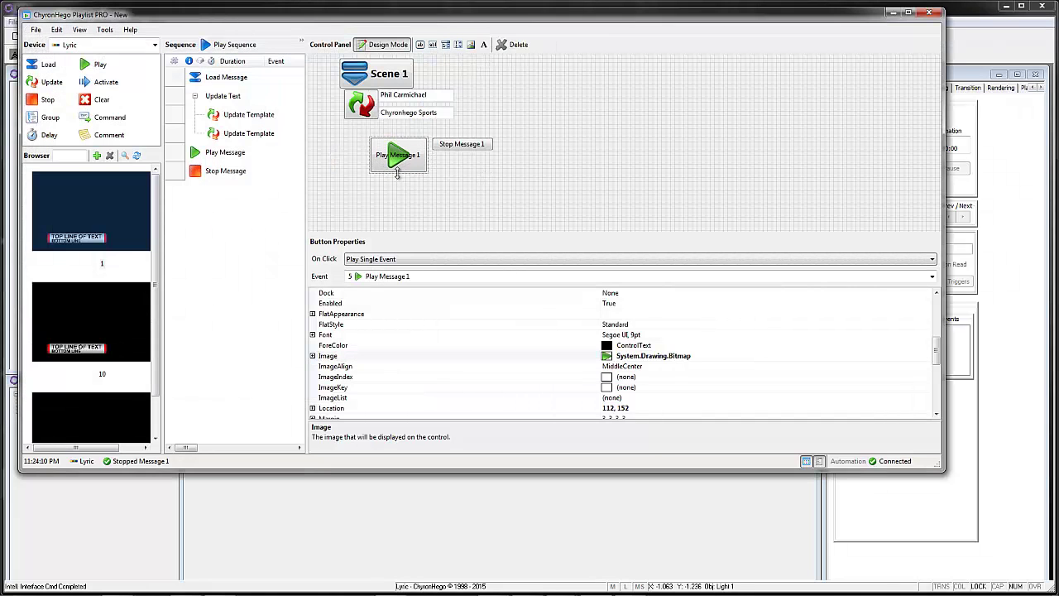
left_click_drag(937, 360, 938, 401)
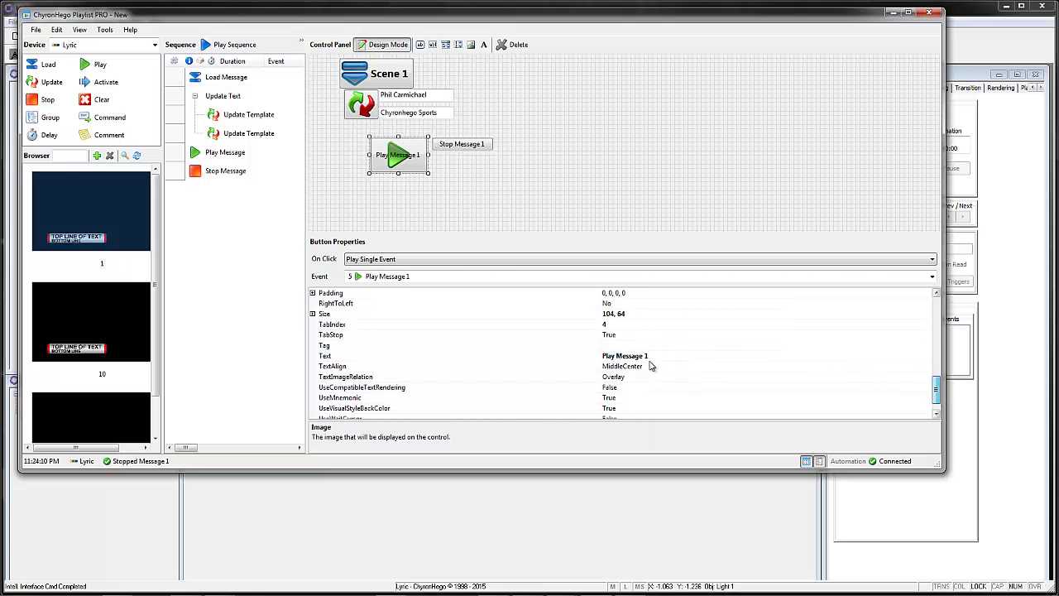
left_click(648, 356)
left_click(648, 356)
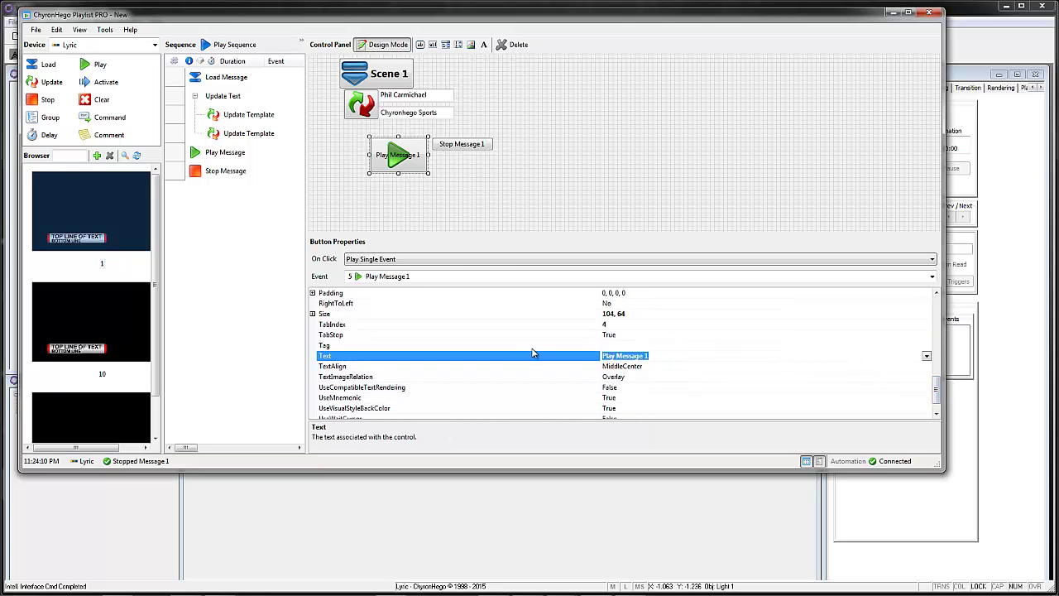
key("BackSpace")
left_click(686, 367)
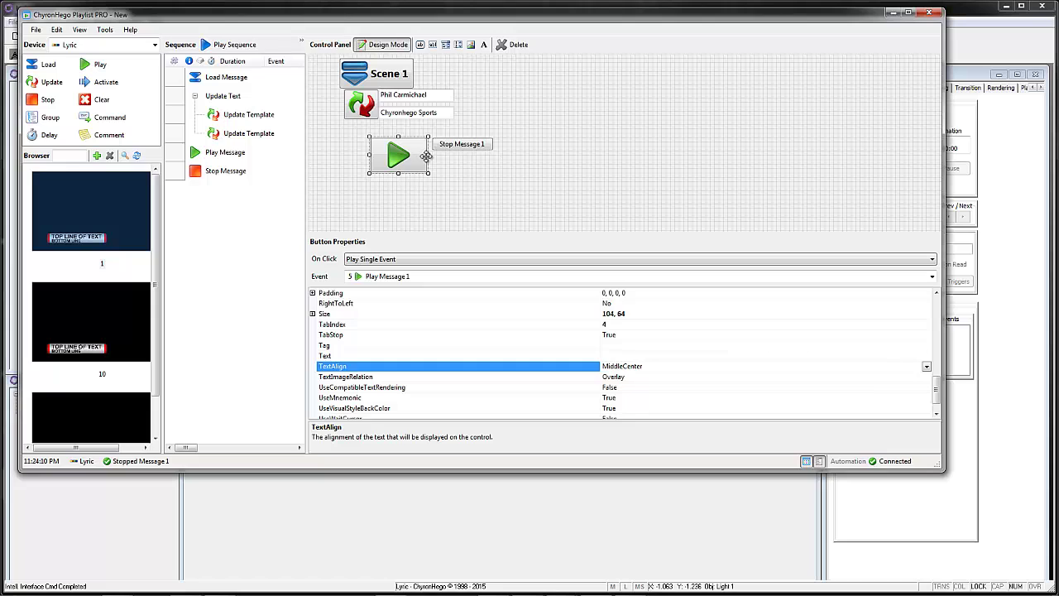
left_click_drag(426, 155, 363, 138)
left_click(358, 103)
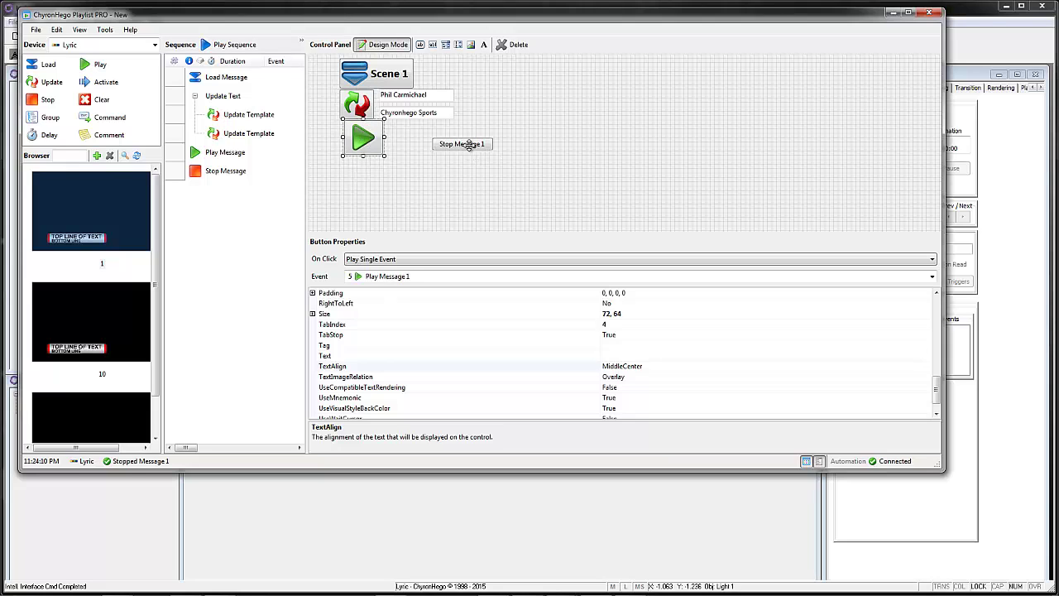
Step: Clear Stop Message 1's caption, set media_stop_red.png as its image and resize it
left_click(466, 145)
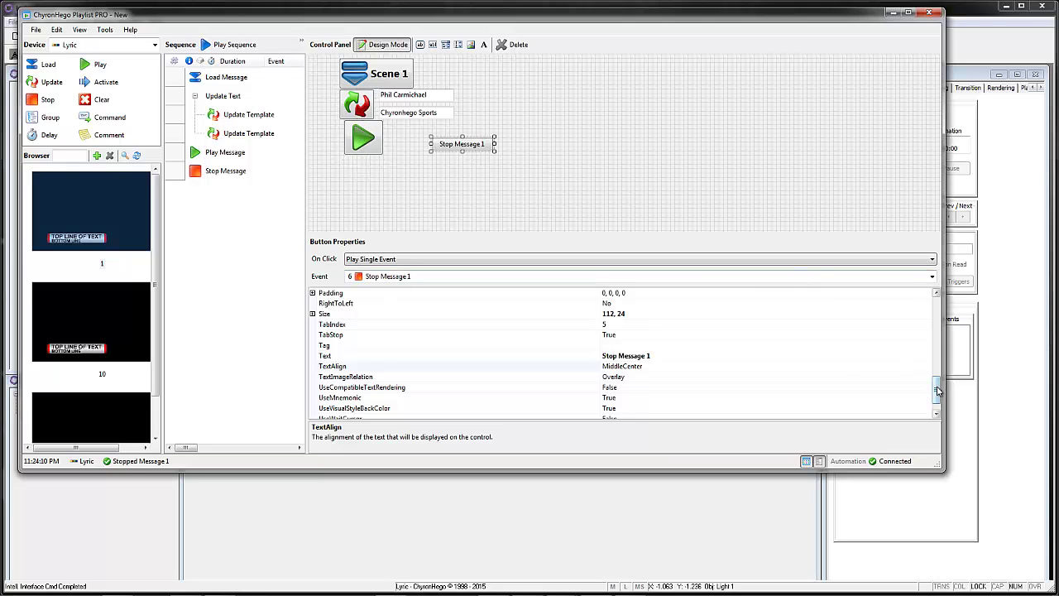
left_click(681, 355)
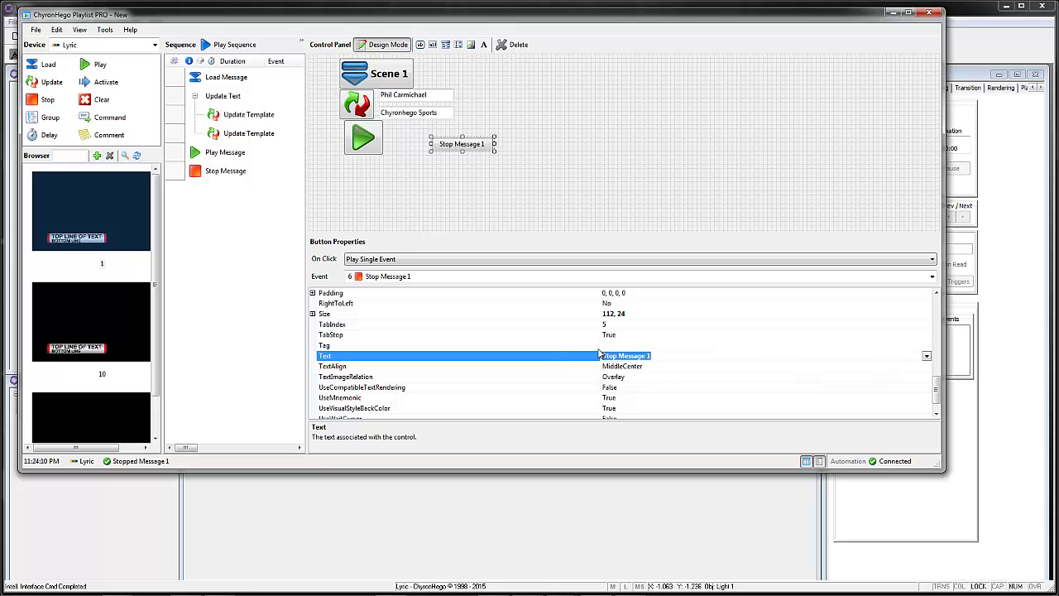
key("BackSpace")
left_click_drag(936, 392, 936, 358)
left_click(848, 328)
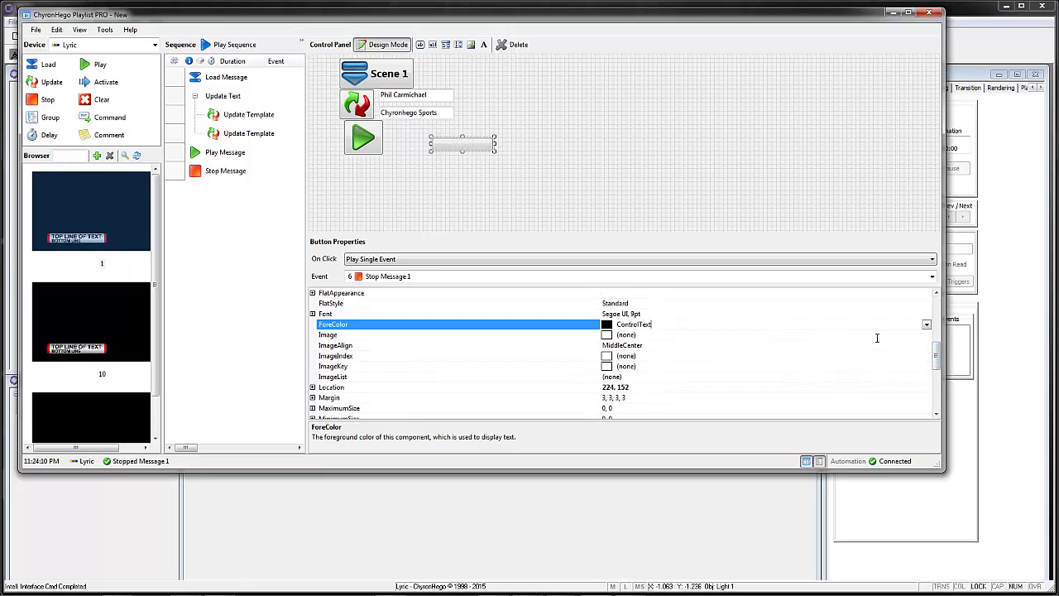
left_click(877, 336)
left_click(927, 336)
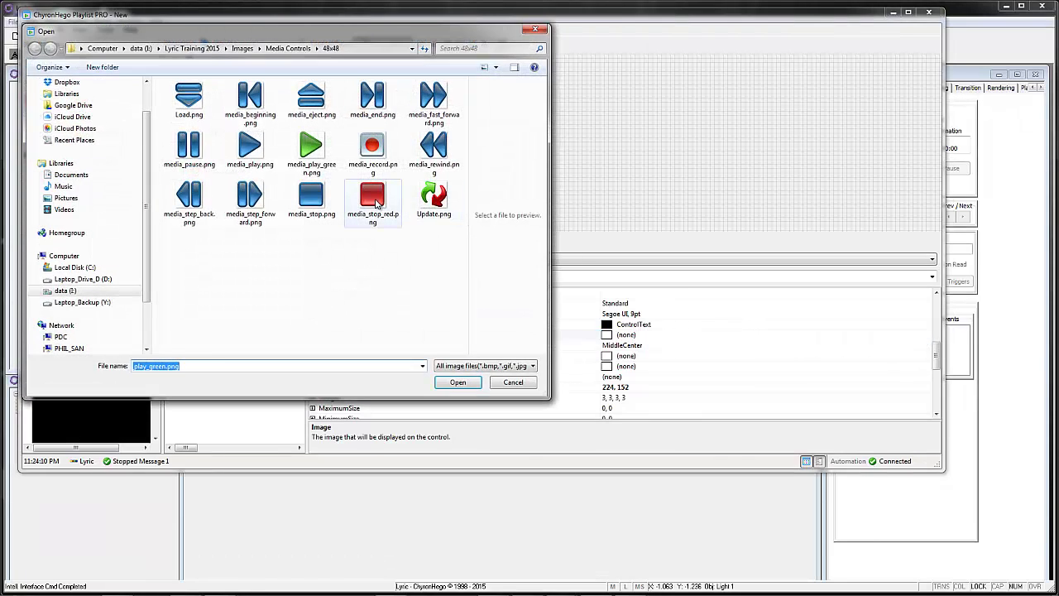
double_click(374, 201)
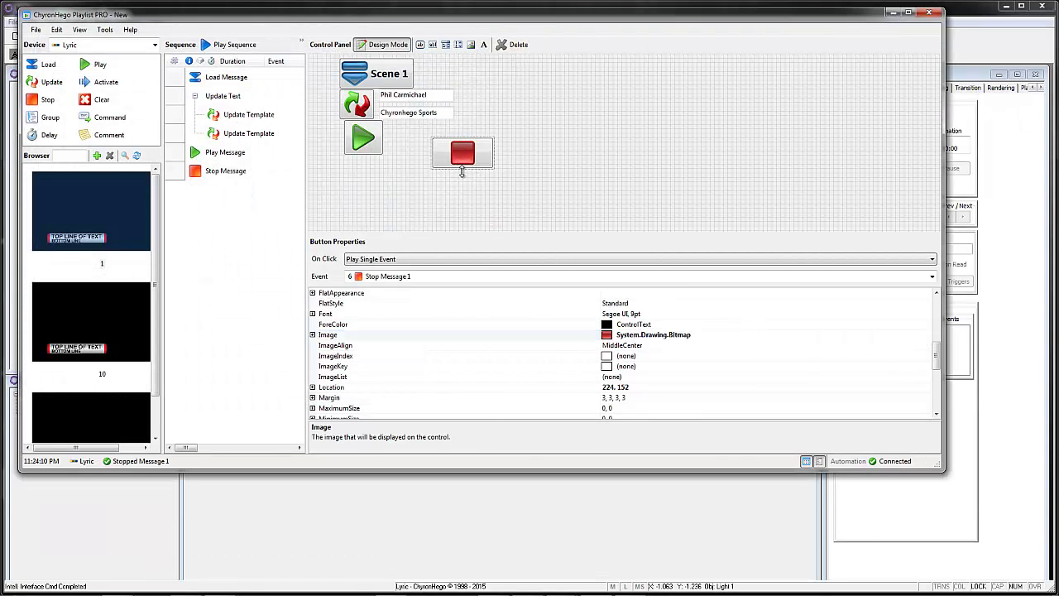
left_click_drag(462, 171, 423, 138)
left_click(468, 155)
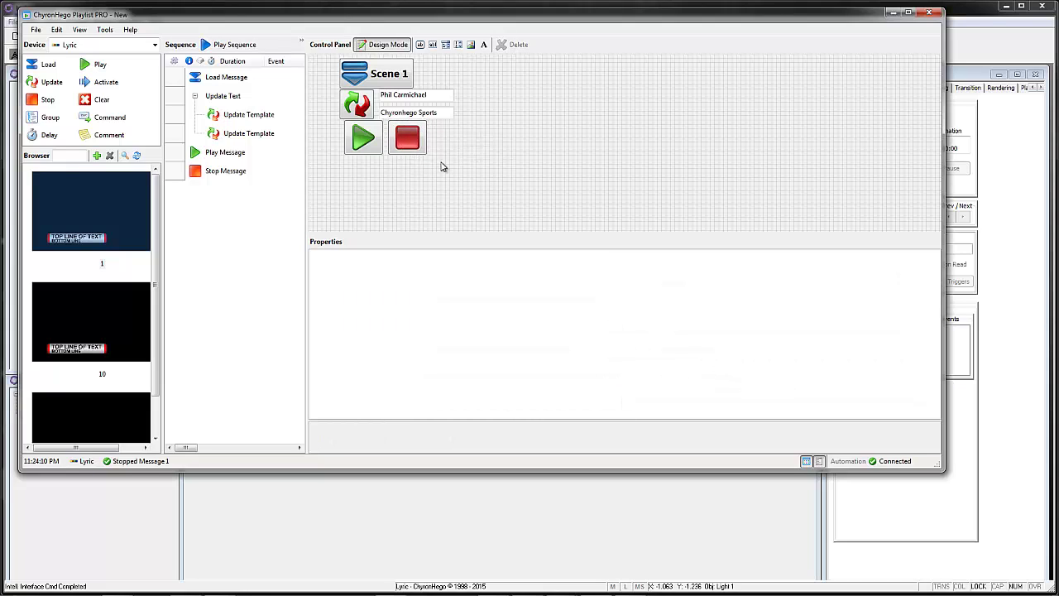
left_click(360, 139)
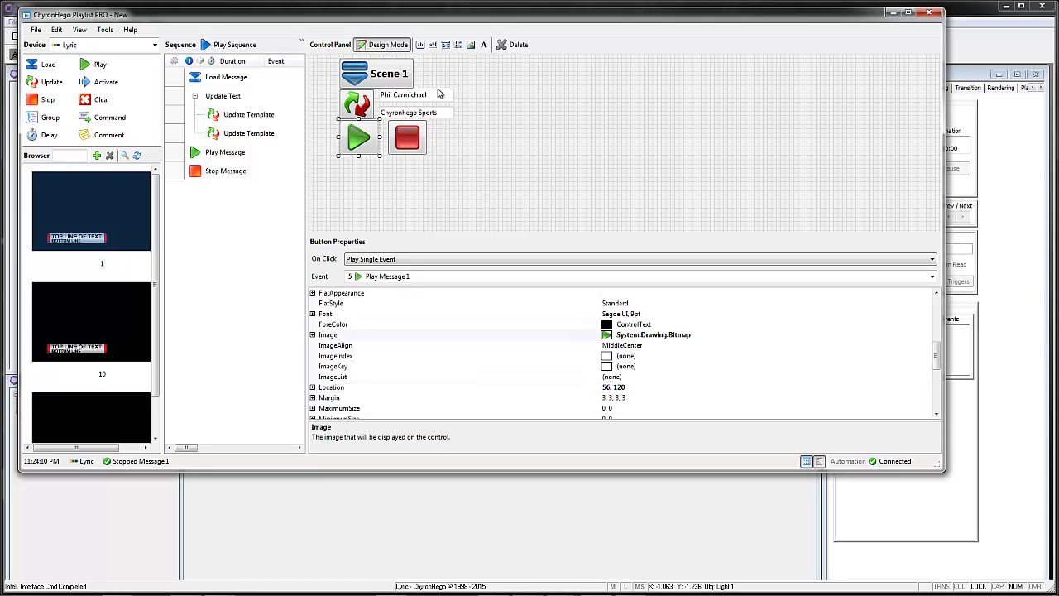
Step: Widen the Scene 1 button and reposition and resize the play and stop buttons
left_click(388, 74)
left_click_drag(411, 73, 417, 98)
left_click(416, 97)
left_click(426, 113)
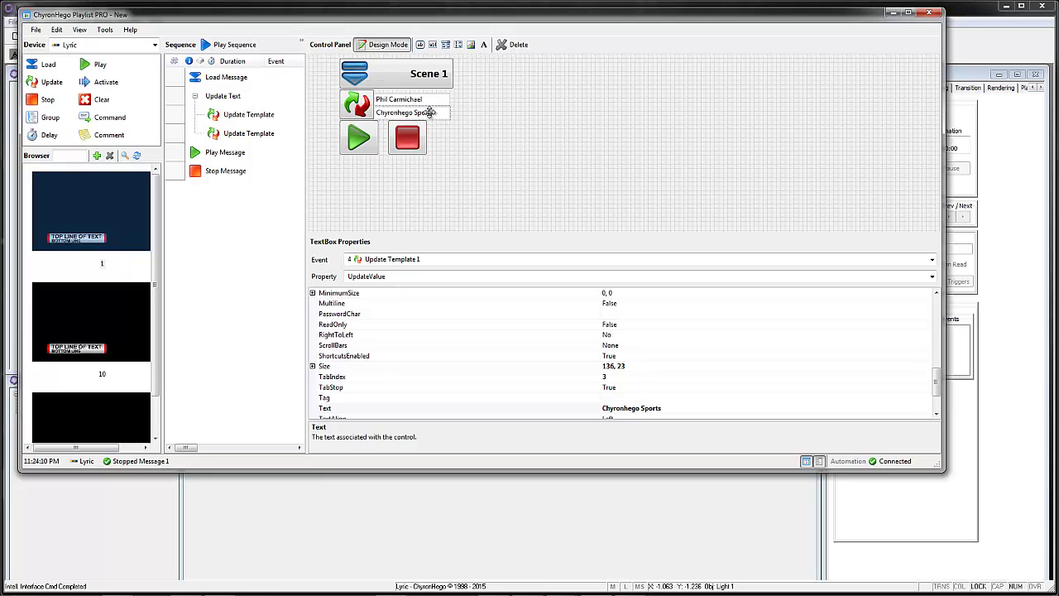
left_click_drag(404, 142, 387, 139)
left_click(358, 136)
left_click(440, 175)
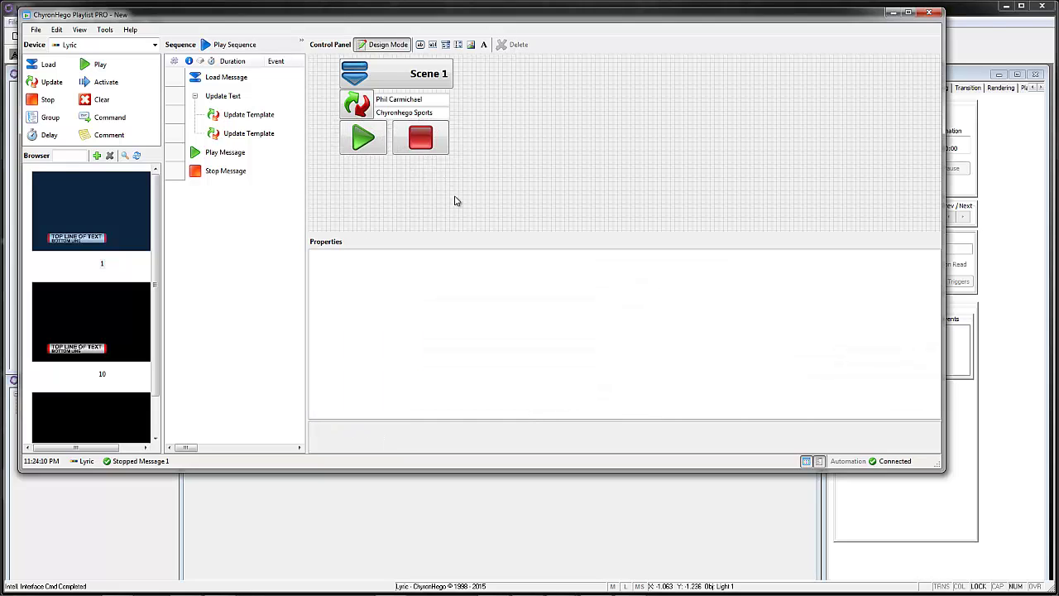
Step: Delete the Chyronhego Sports text field and place a new combo box under the name field
left_click(422, 113)
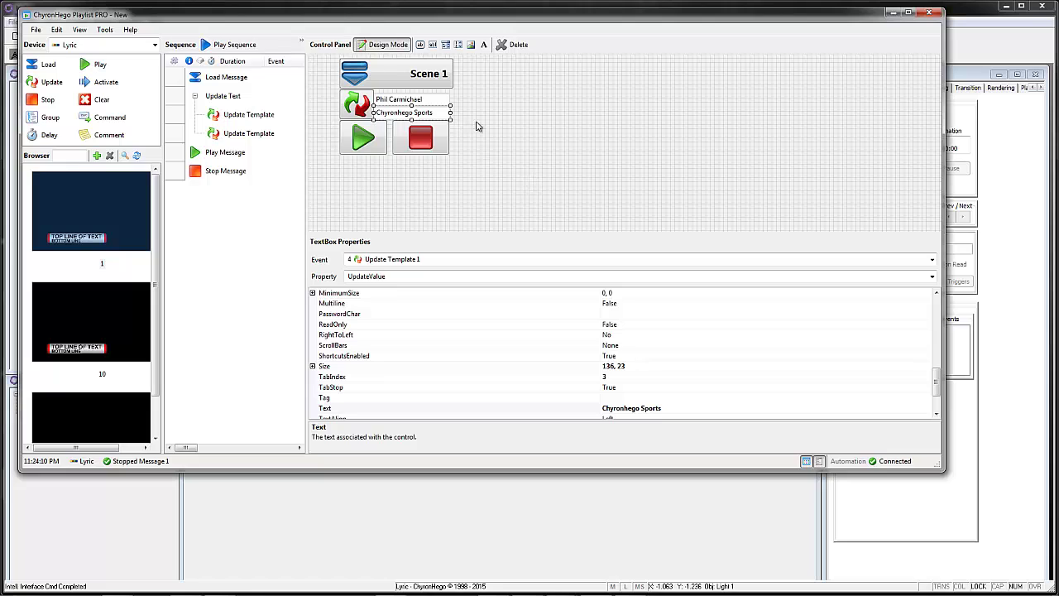
left_click(502, 46)
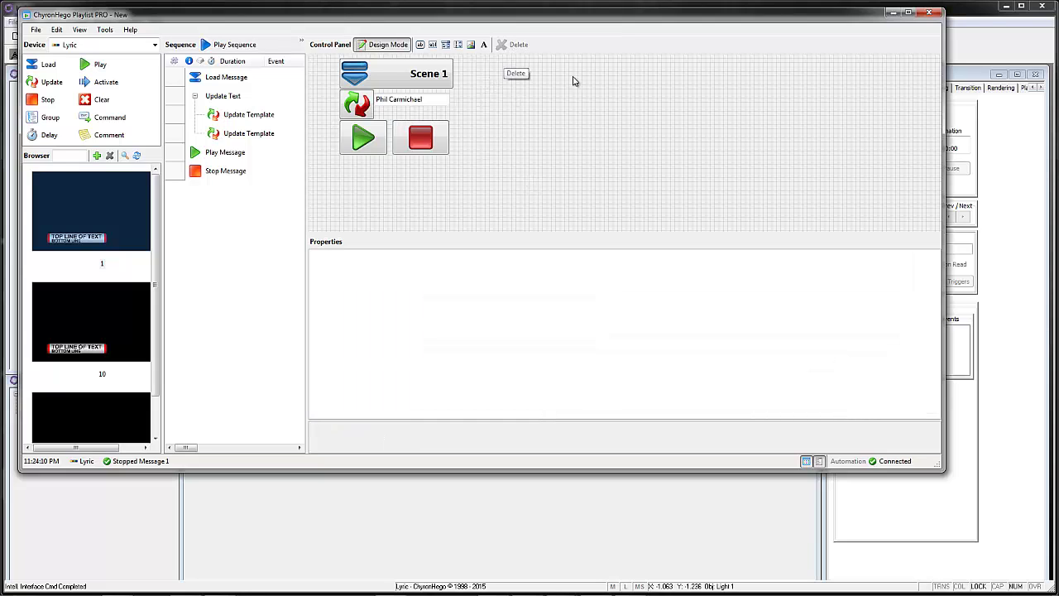
left_click(446, 47)
left_click_drag(369, 65, 432, 63)
left_click_drag(360, 60, 452, 112)
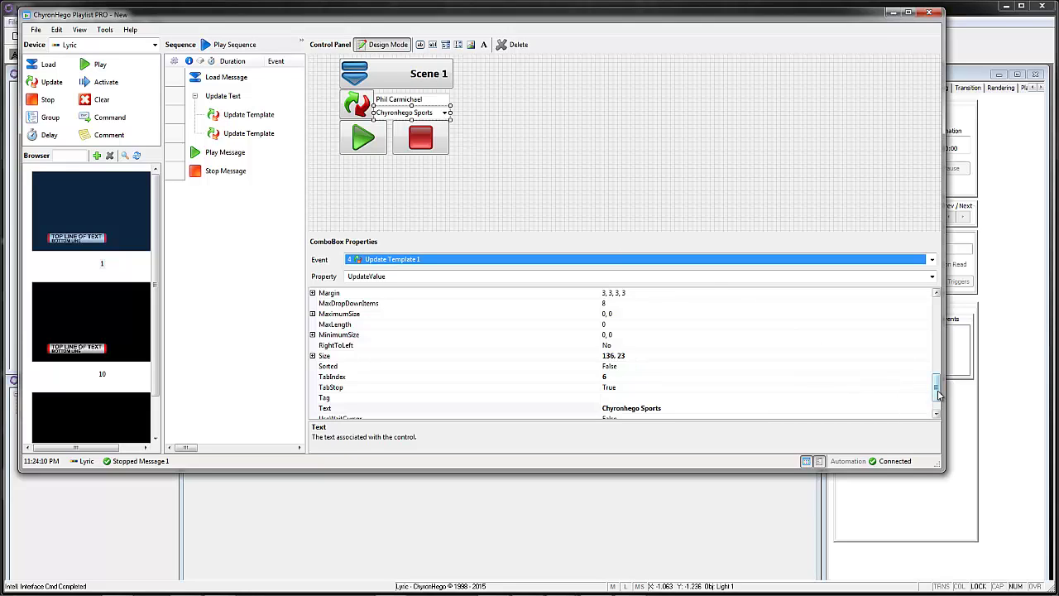
Step: Fill the combo box Items list with ChyronHego News, ChyronHego Sports and ChyronHego Weather
left_click_drag(936, 390, 936, 379)
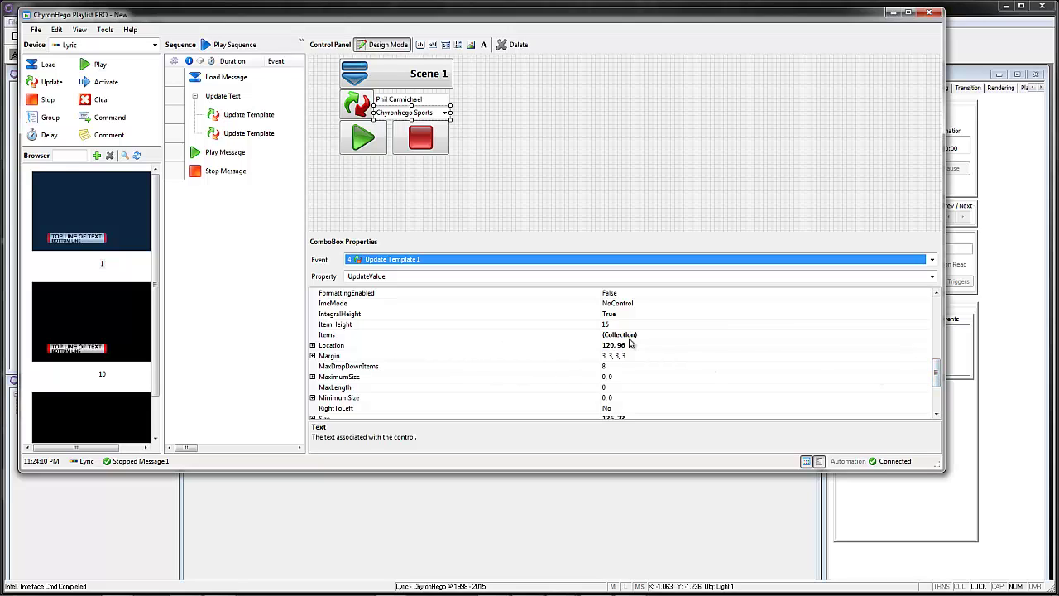
left_click(875, 334)
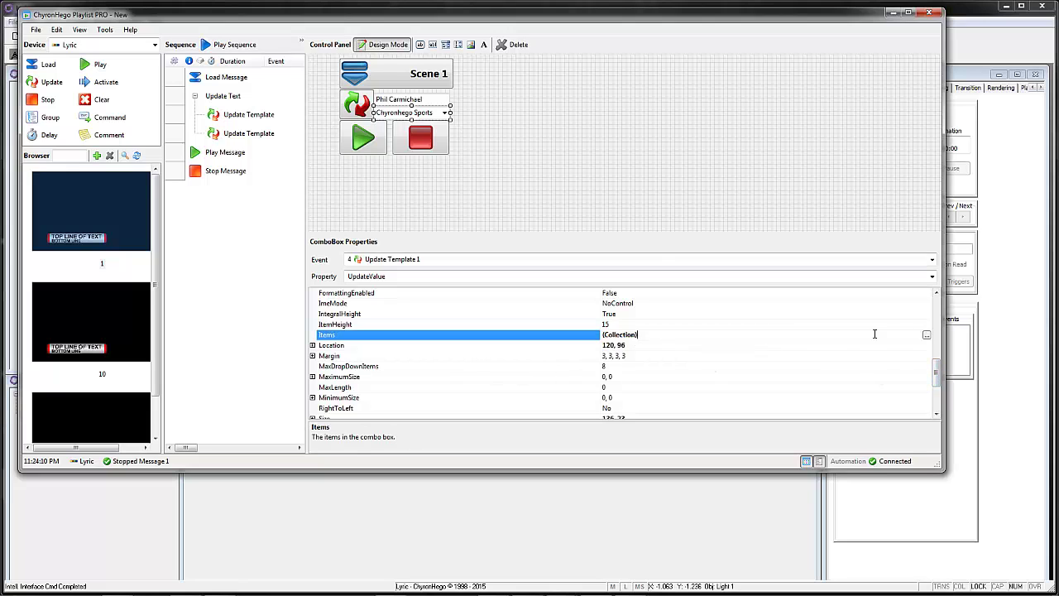
left_click(926, 335)
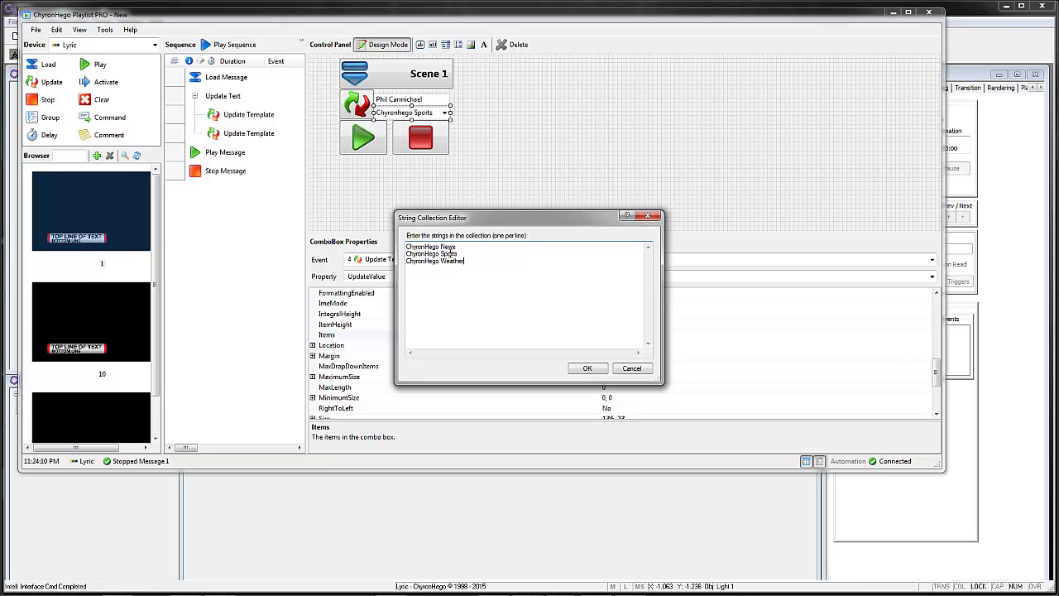
left_click(588, 369)
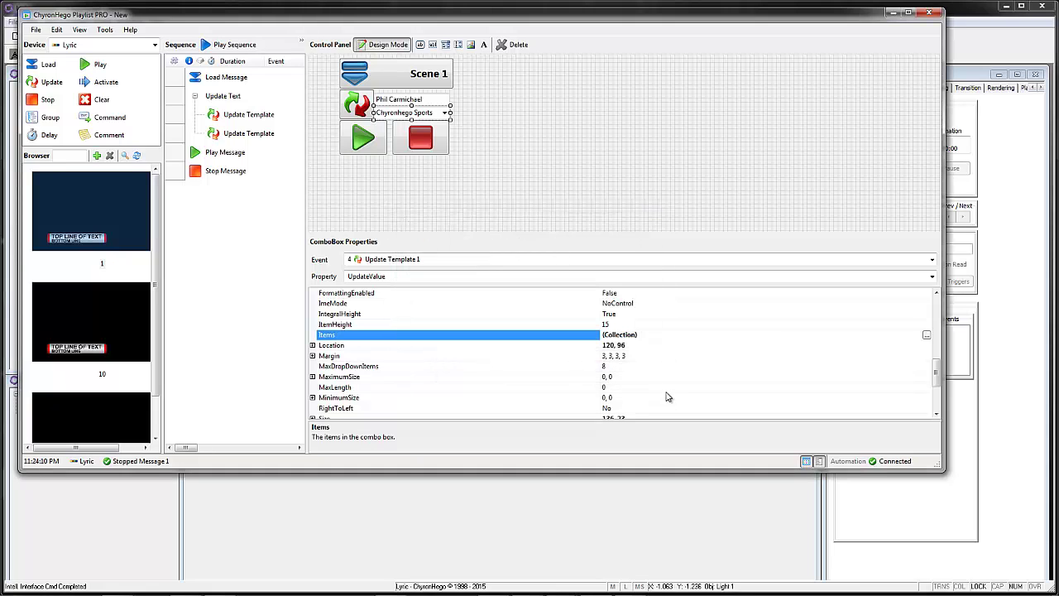
left_click_drag(562, 20, 582, 21)
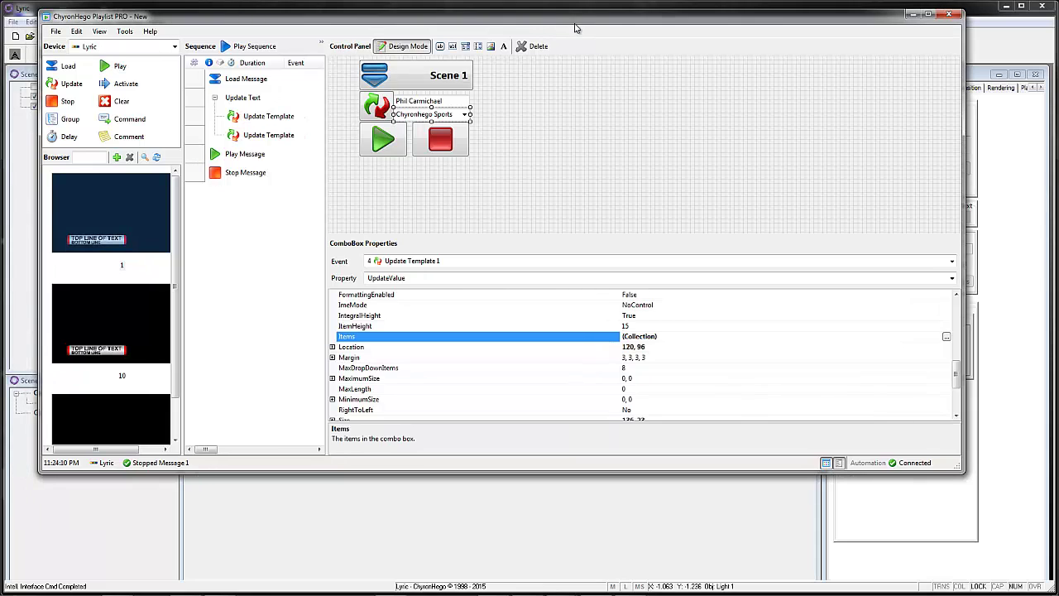
Step: Outside design mode, load Scene 1 and update its second line to ChyronHego Weather
left_click(391, 48)
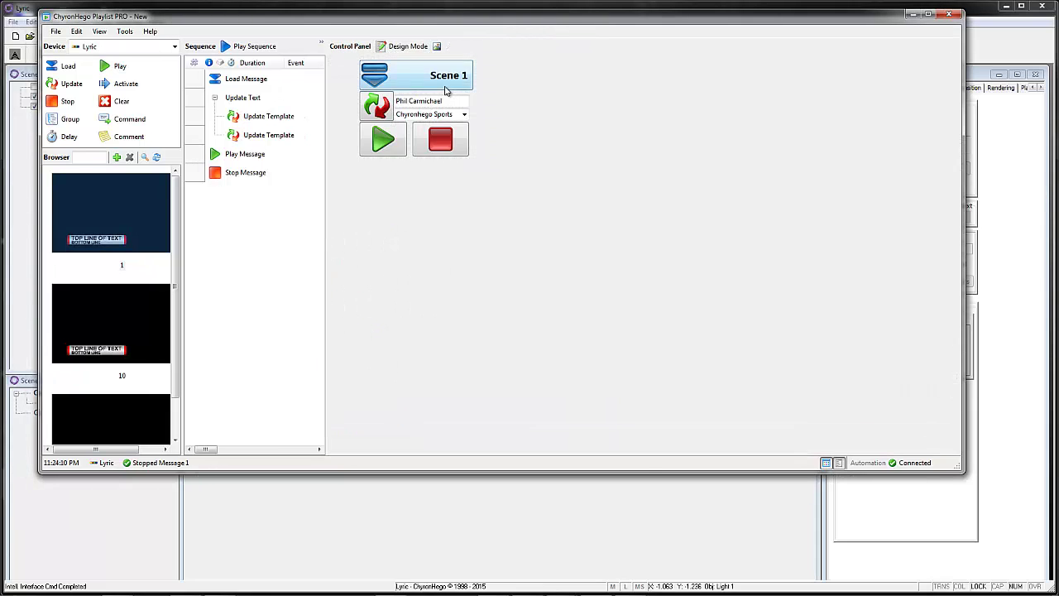
left_click_drag(639, 472, 577, 218)
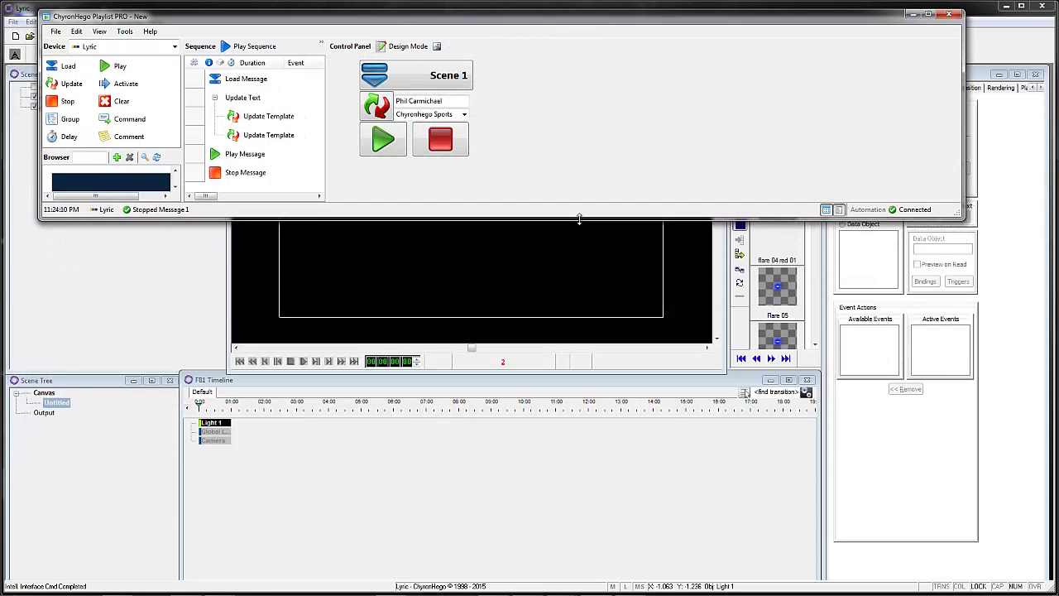
left_click(405, 79)
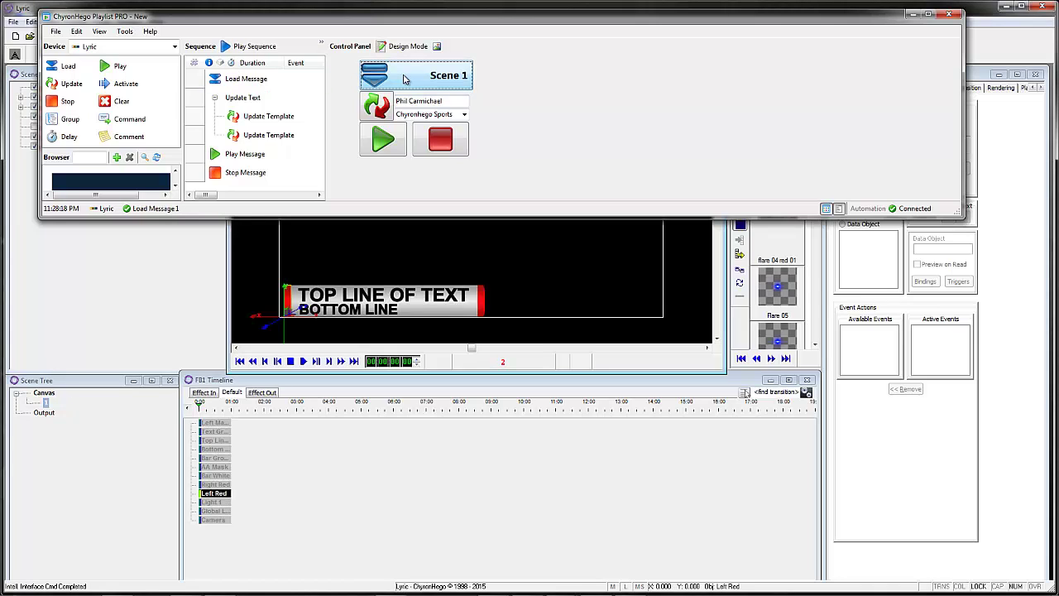
left_click(439, 101)
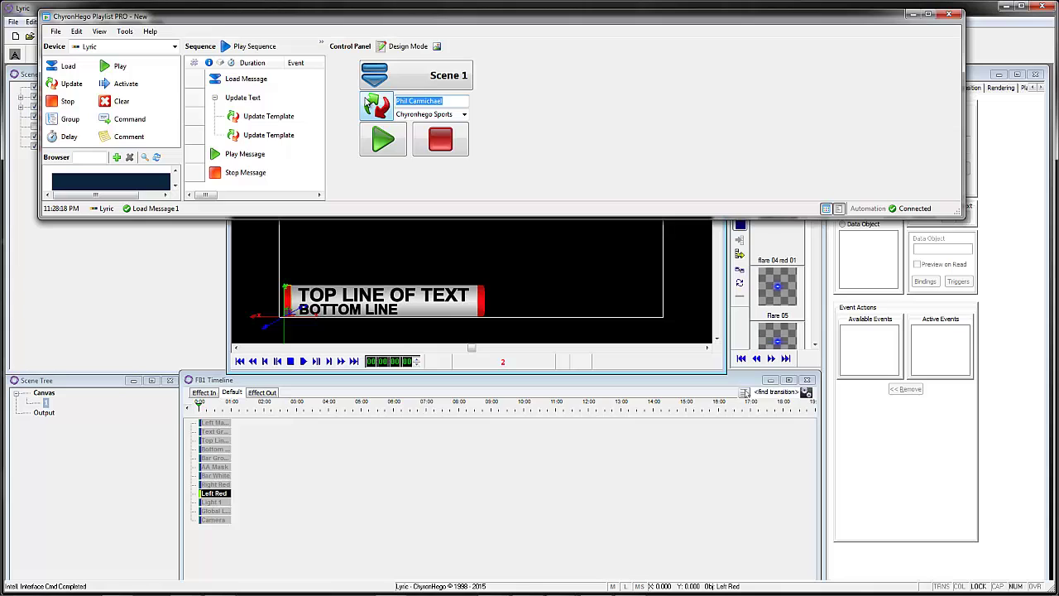
left_click(465, 114)
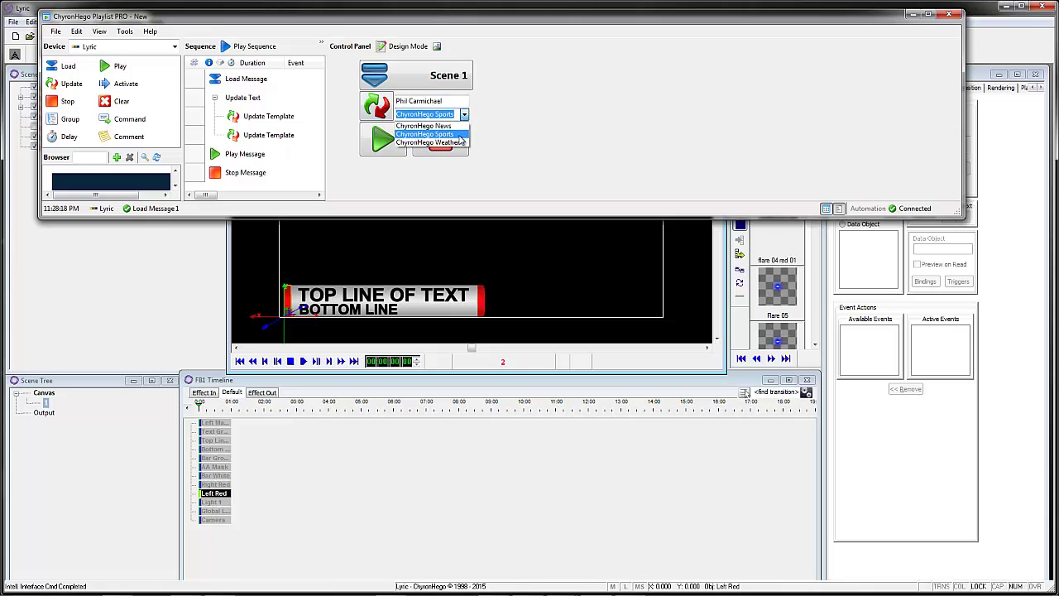
left_click(459, 142)
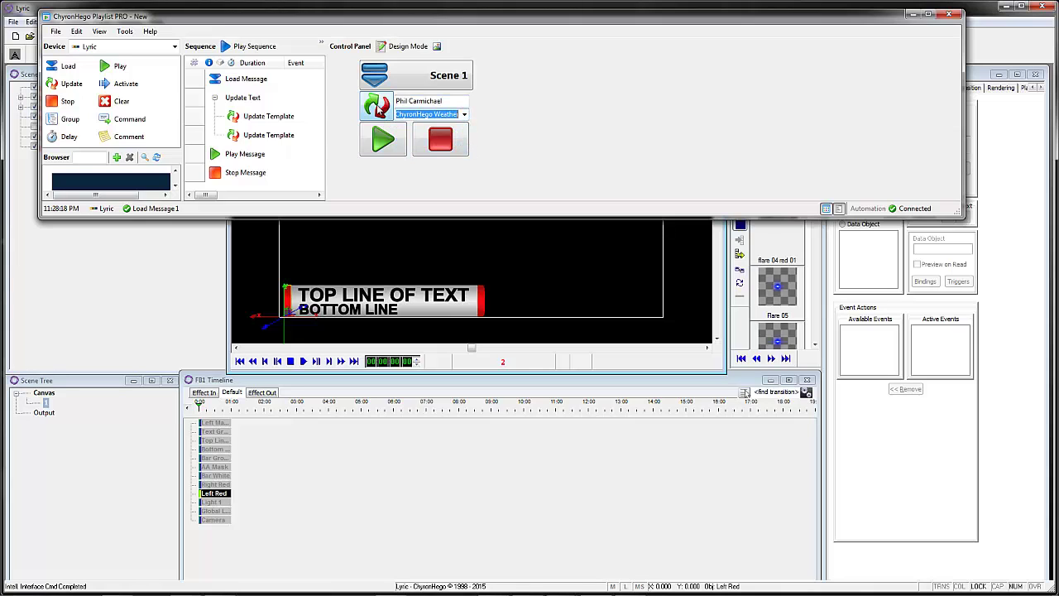
left_click(377, 106)
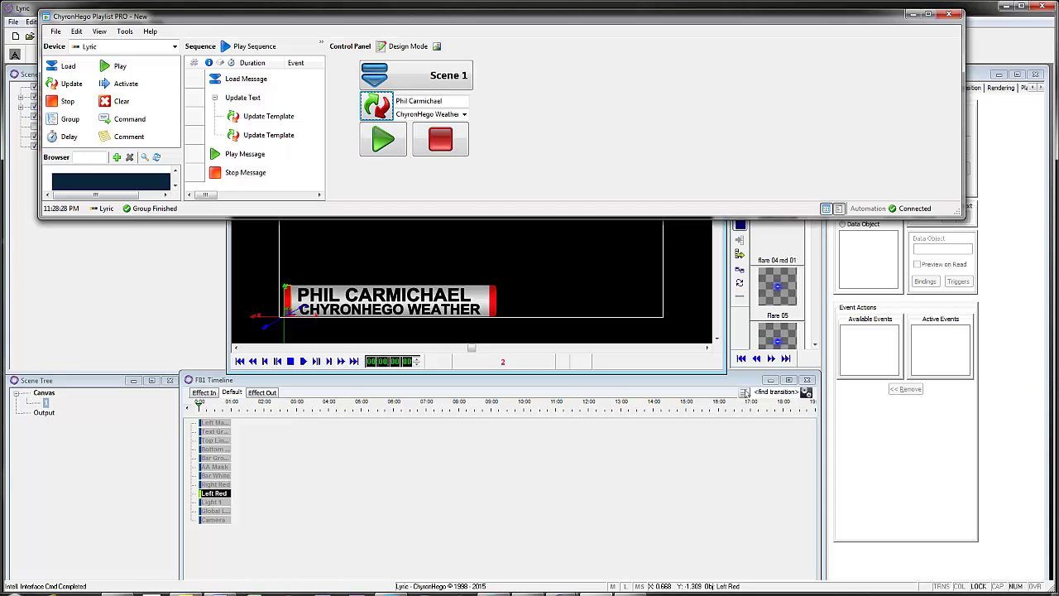
Step: Show Frame Buffer 1, play the Weather lower third to air, then stop it
mouse_move(562, 588)
left_click(511, 532)
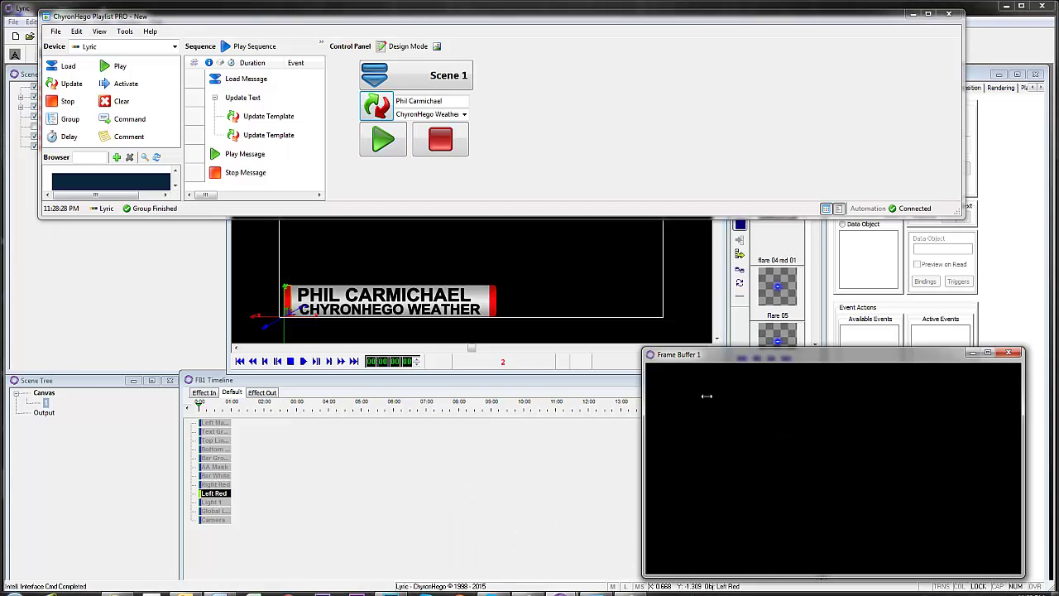
left_click(383, 144)
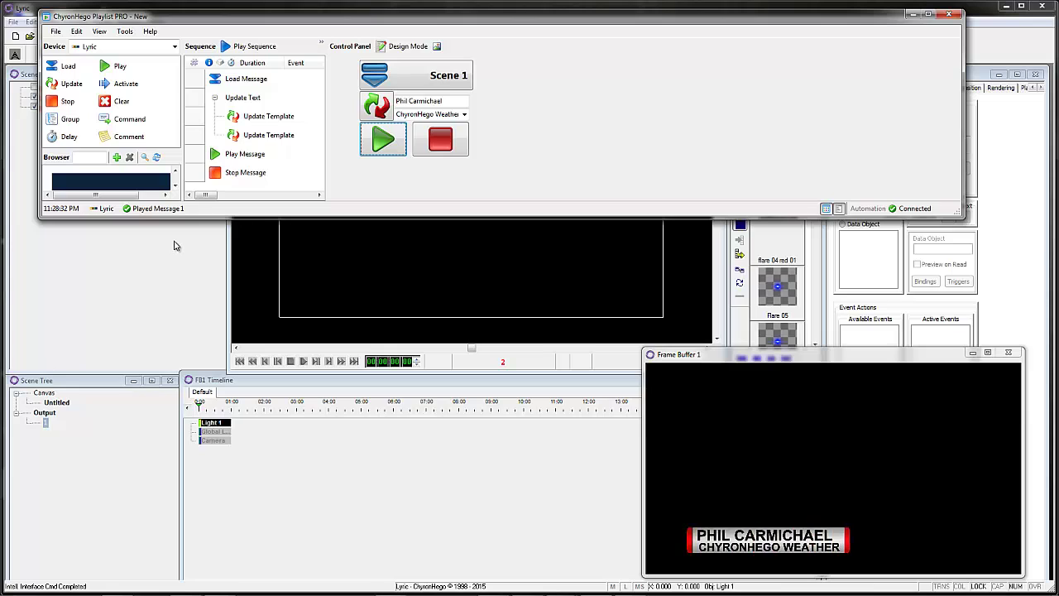
left_click(443, 148)
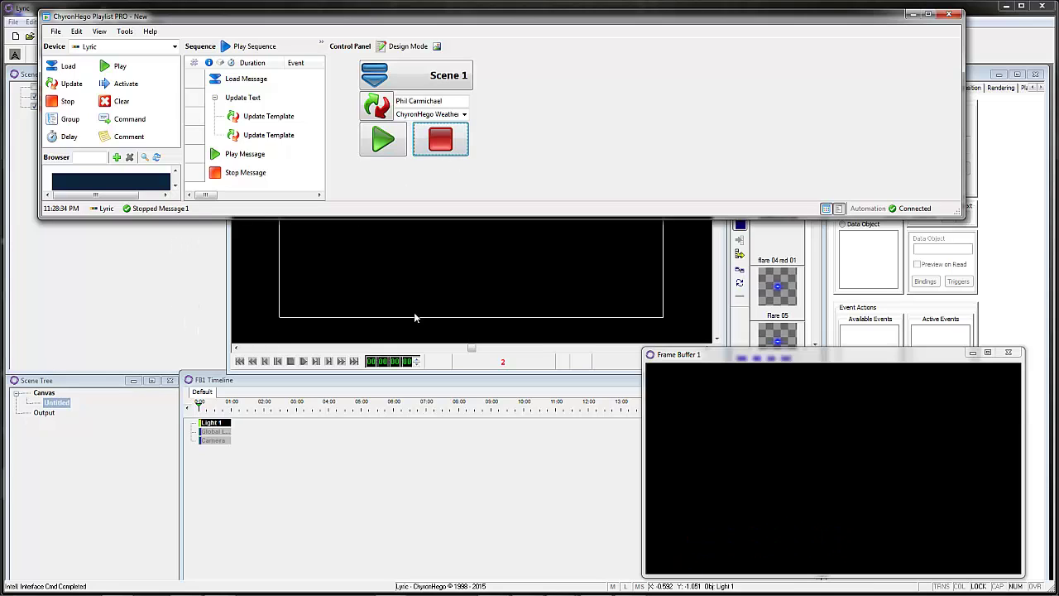
left_click_drag(408, 219, 414, 331)
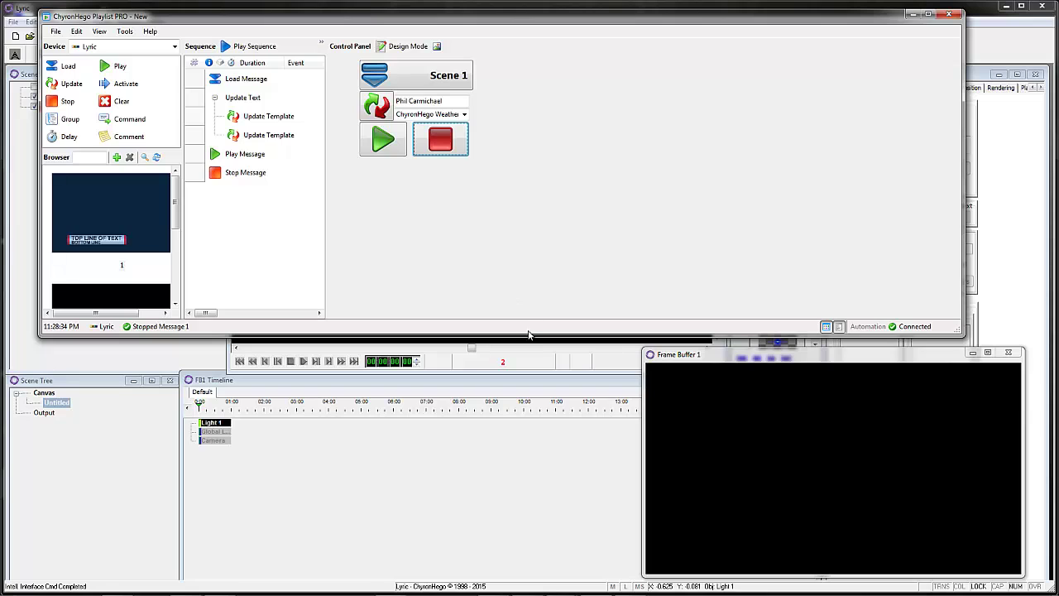
left_click_drag(529, 337, 529, 346)
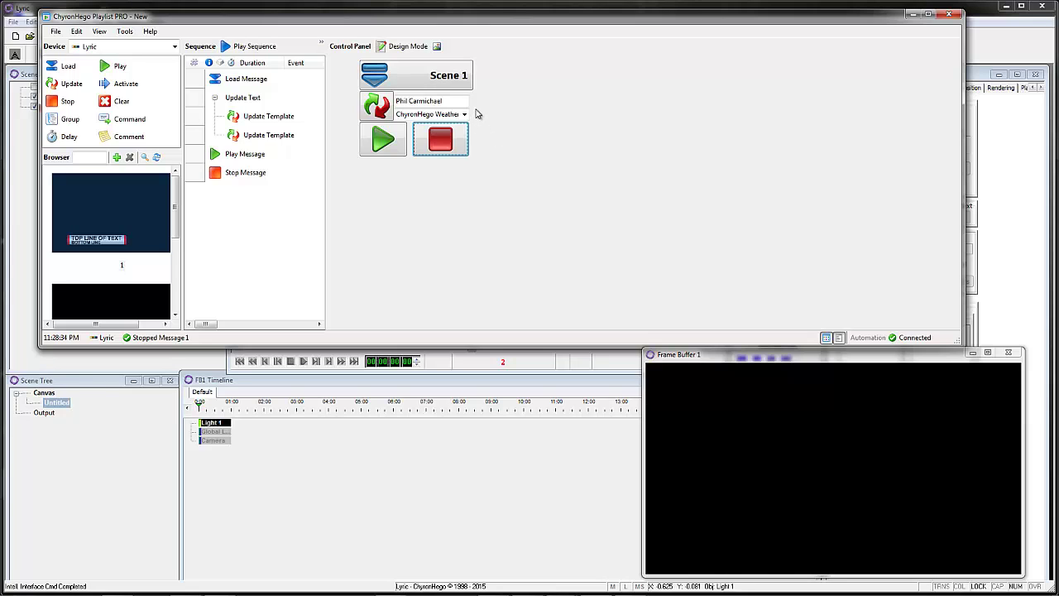
Step: In design mode, append 'ChyronHego International News' as a fourth combo box item
left_click(410, 50)
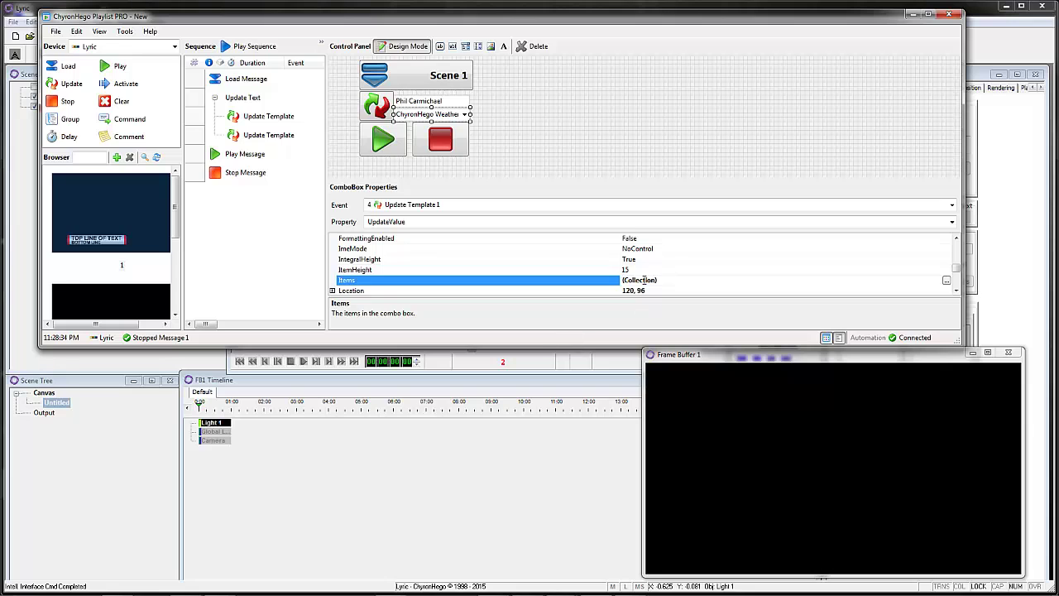
left_click(947, 281)
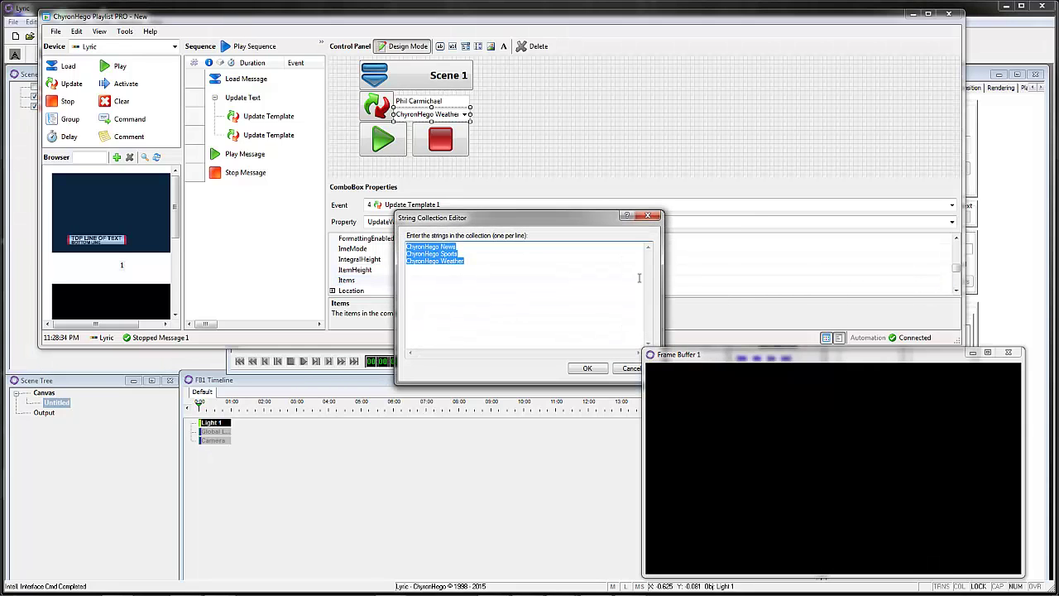
left_click_drag(471, 269, 391, 273)
key("ctrl+c")
left_click(441, 266)
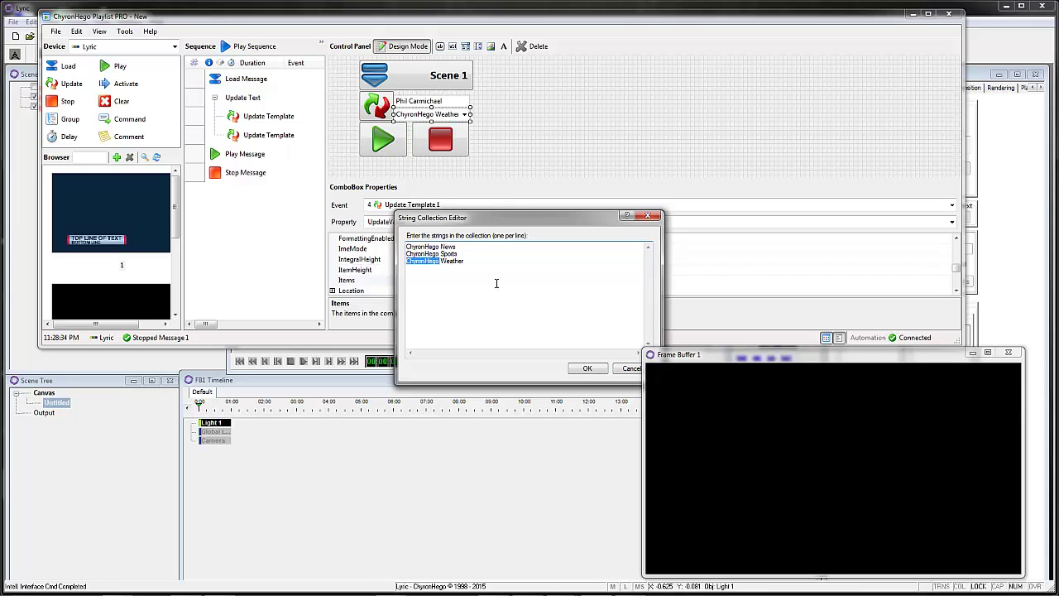
left_click(477, 259)
key("ctrl+v")
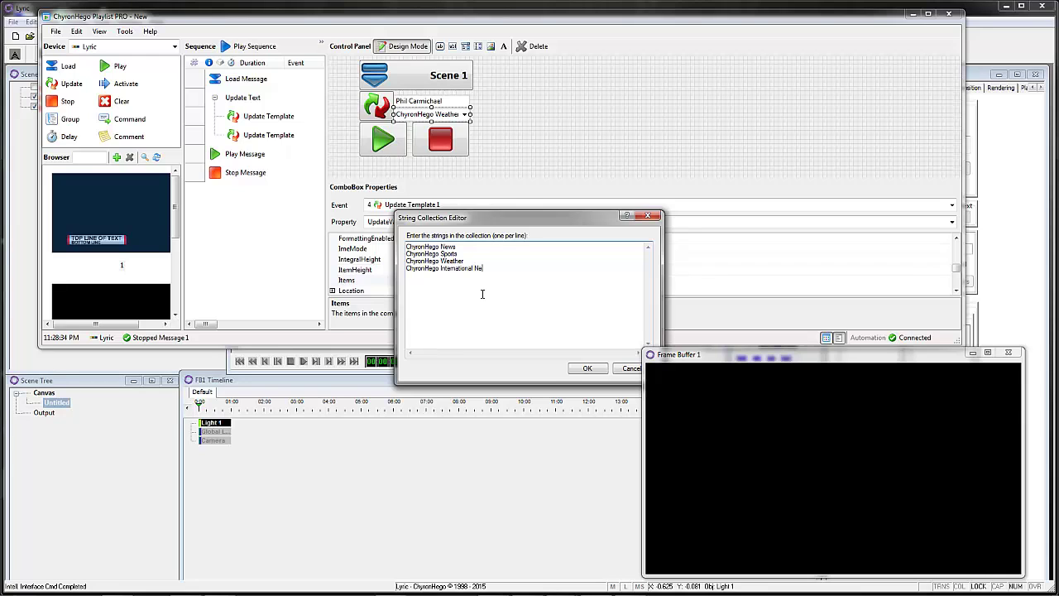
left_click(585, 369)
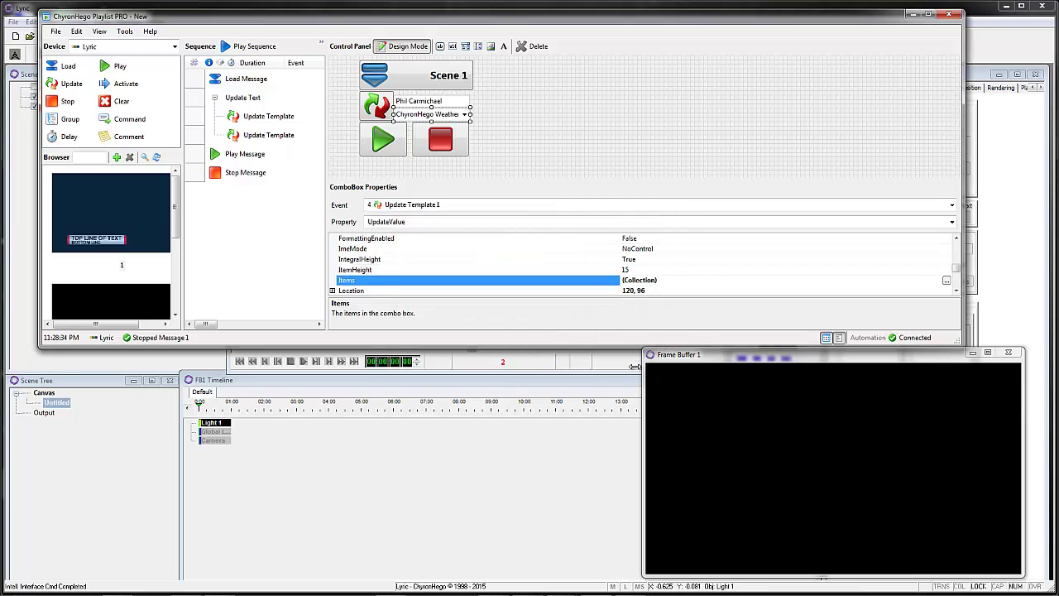
Step: Load Scene 1 with ChyronHego International News as second line, update, play and stop it
left_click(403, 47)
left_click(424, 76)
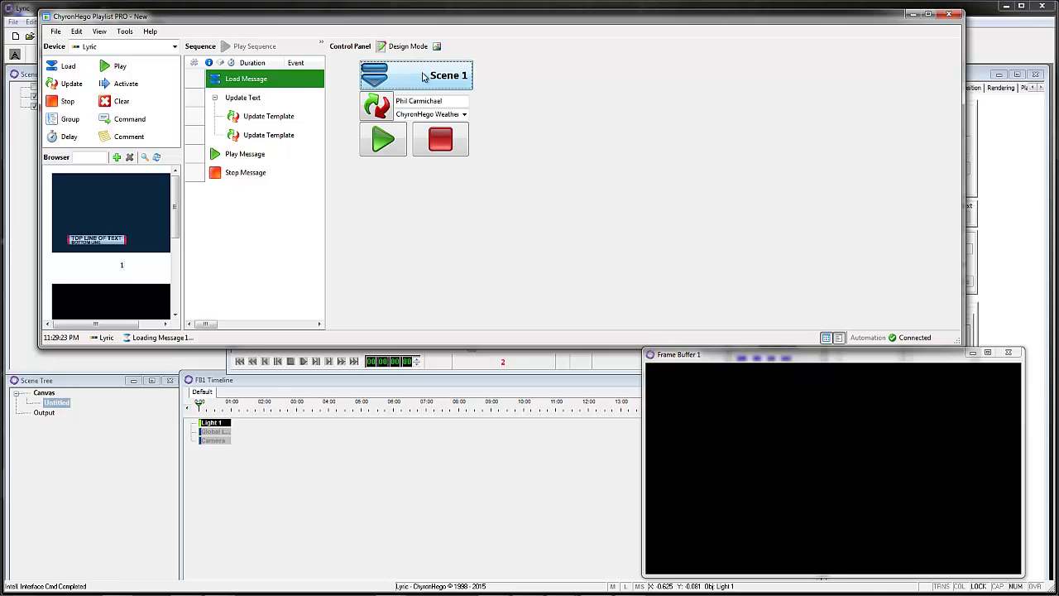
left_click(463, 114)
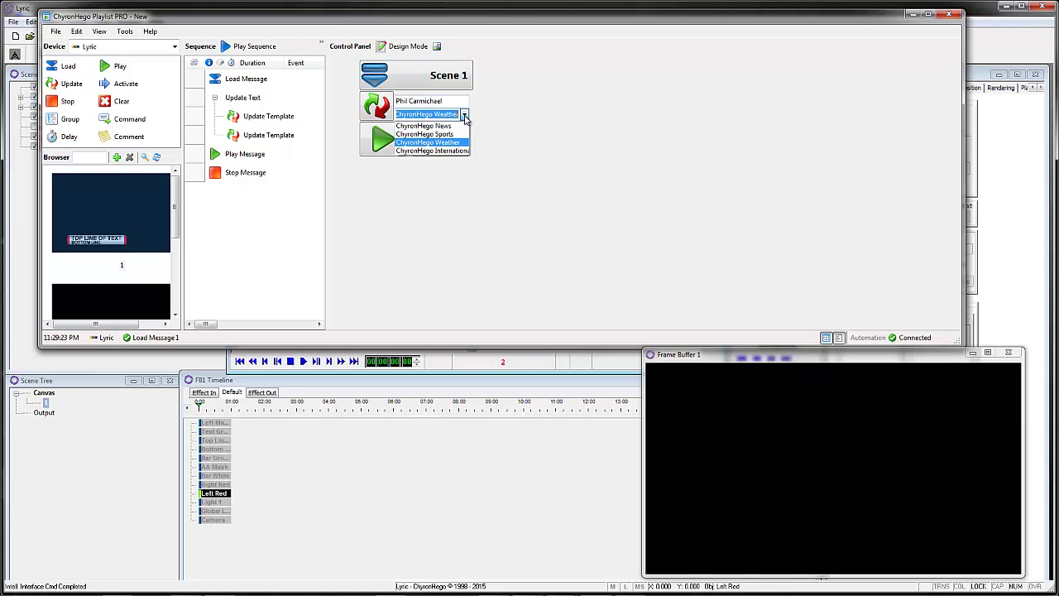
left_click(458, 148)
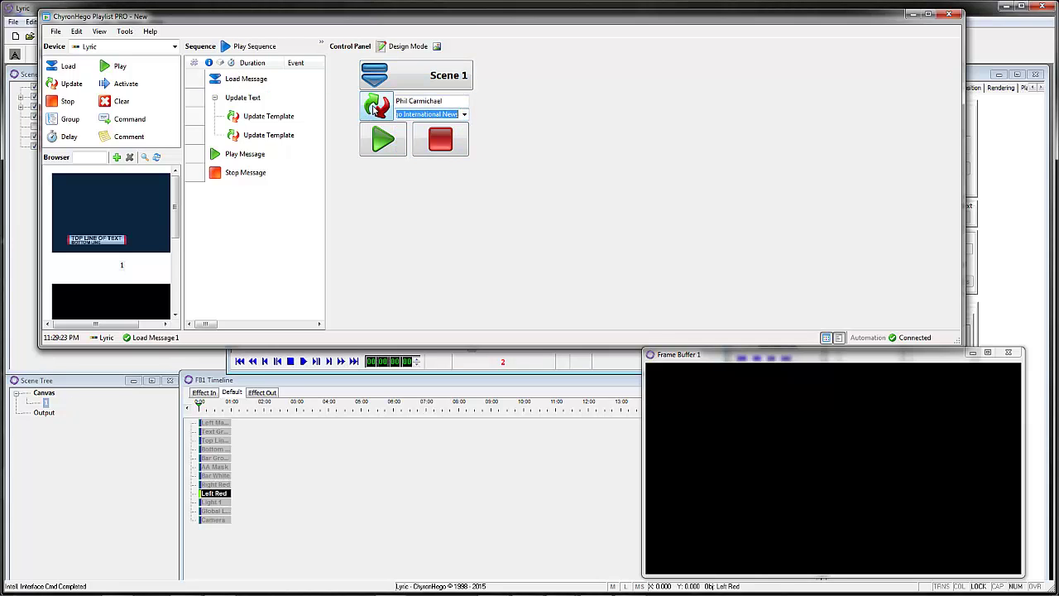
left_click_drag(537, 346, 514, 220)
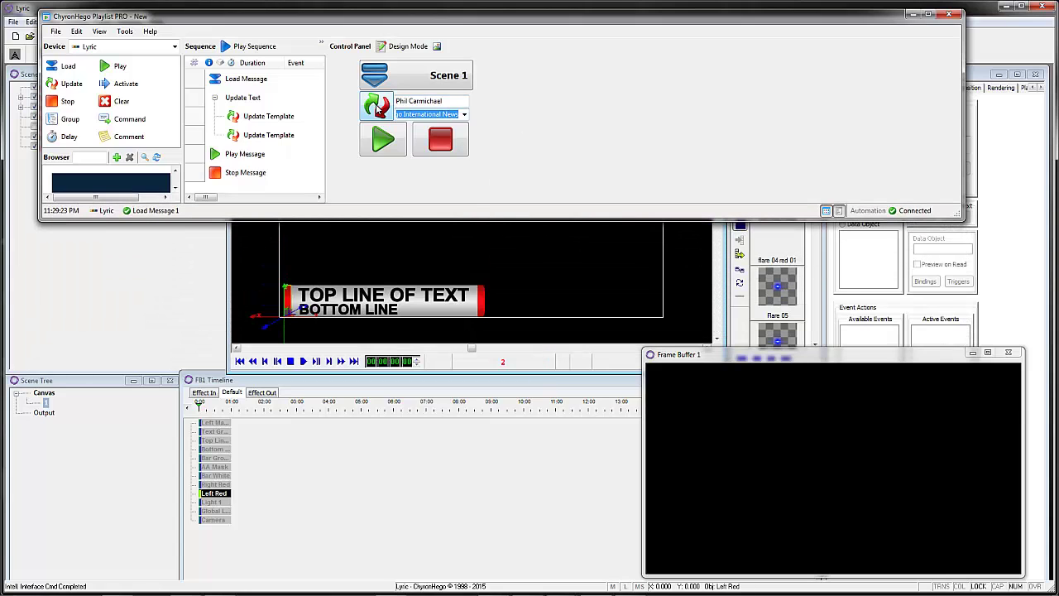
left_click(376, 106)
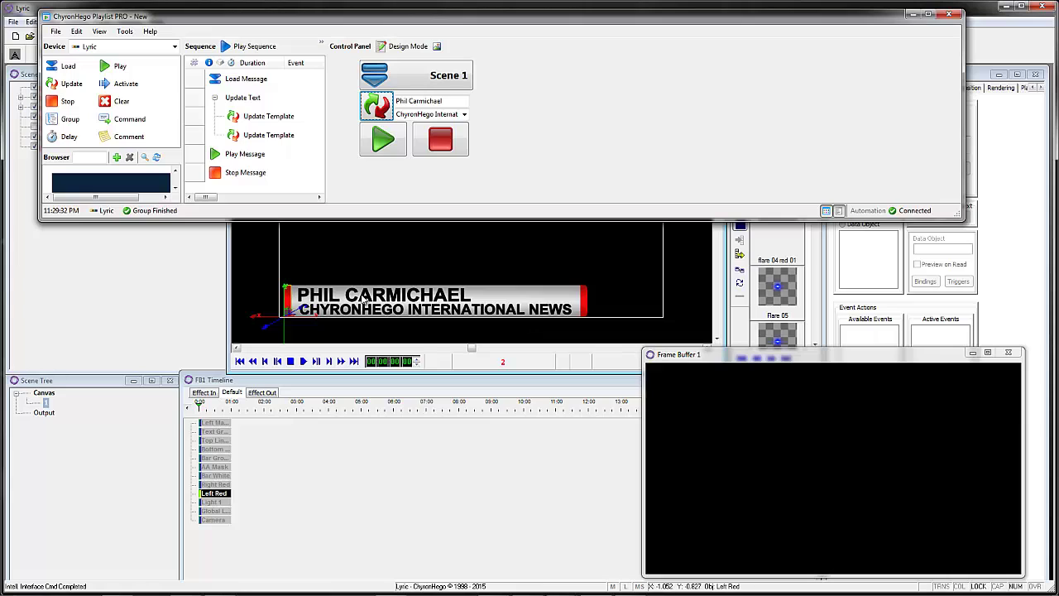
left_click(383, 140)
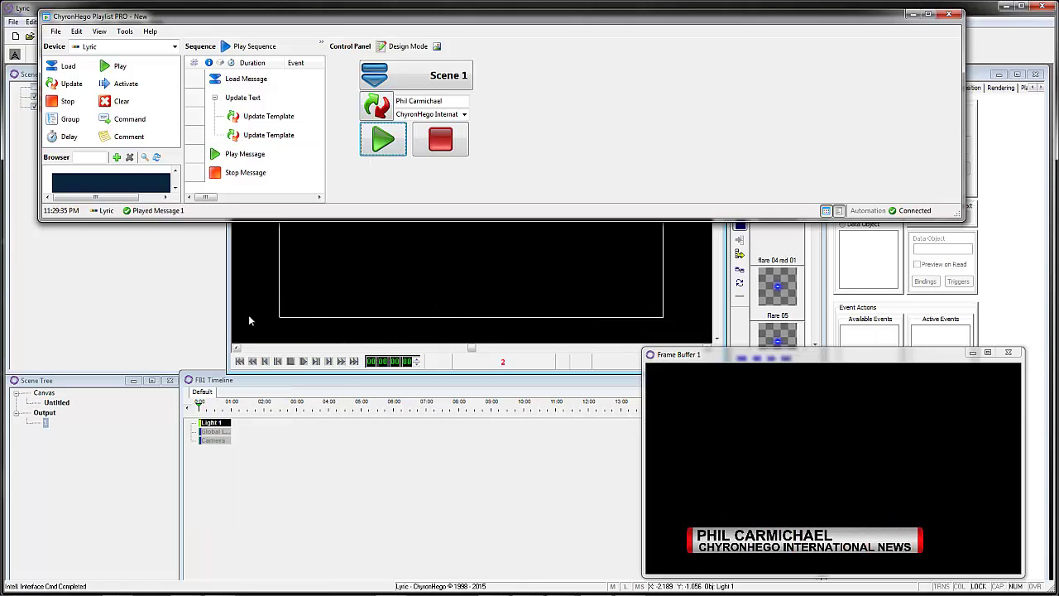
left_click(448, 154)
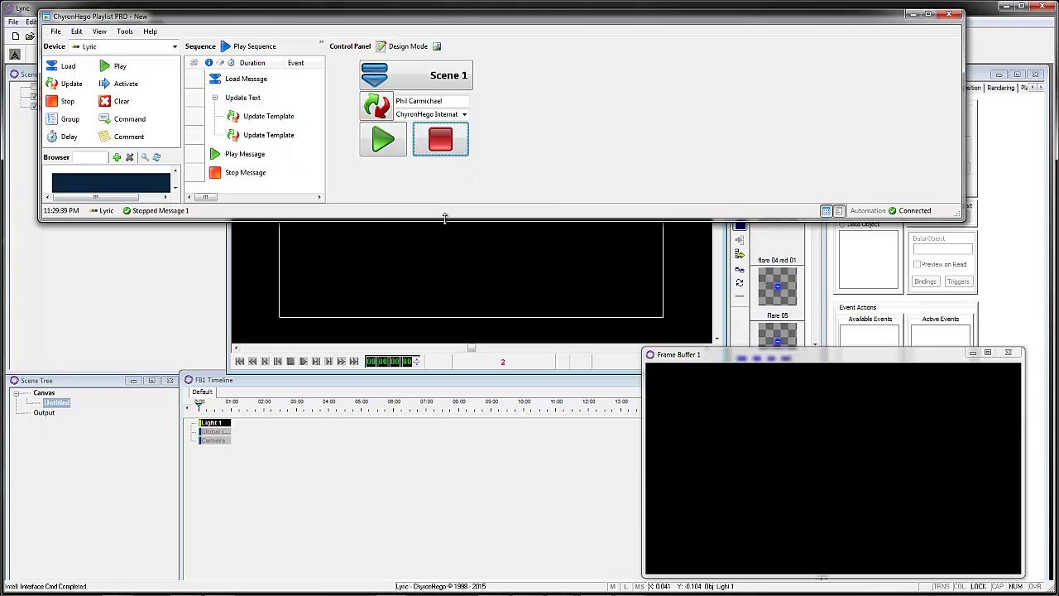
left_click_drag(445, 216, 438, 299)
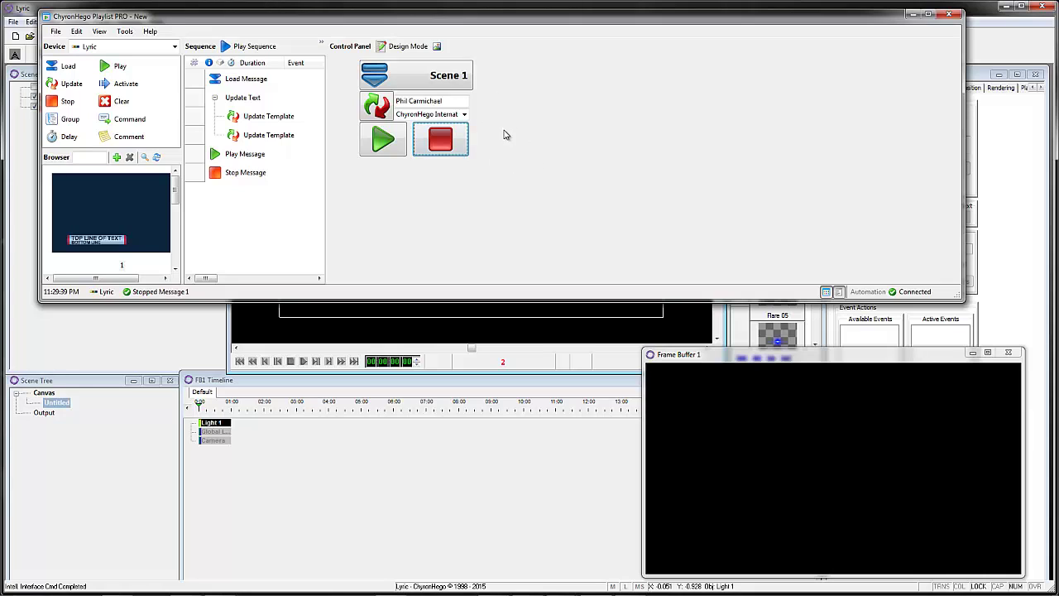
Step: Load, update, play and stop the Scene 1 lower third again, then enlarge the window
left_click(447, 79)
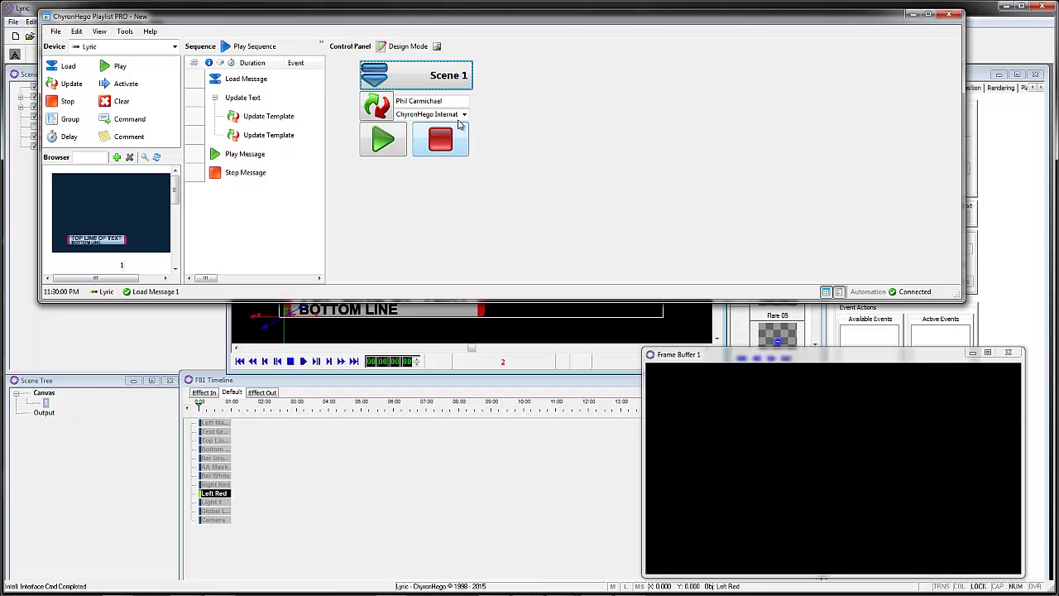
left_click(365, 109)
left_click(364, 146)
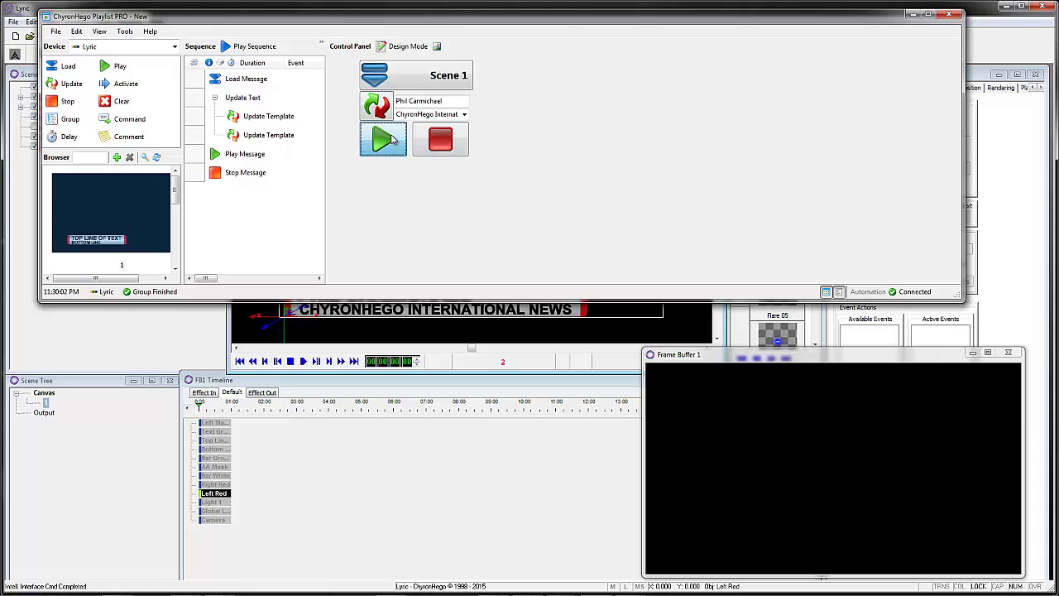
left_click(445, 145)
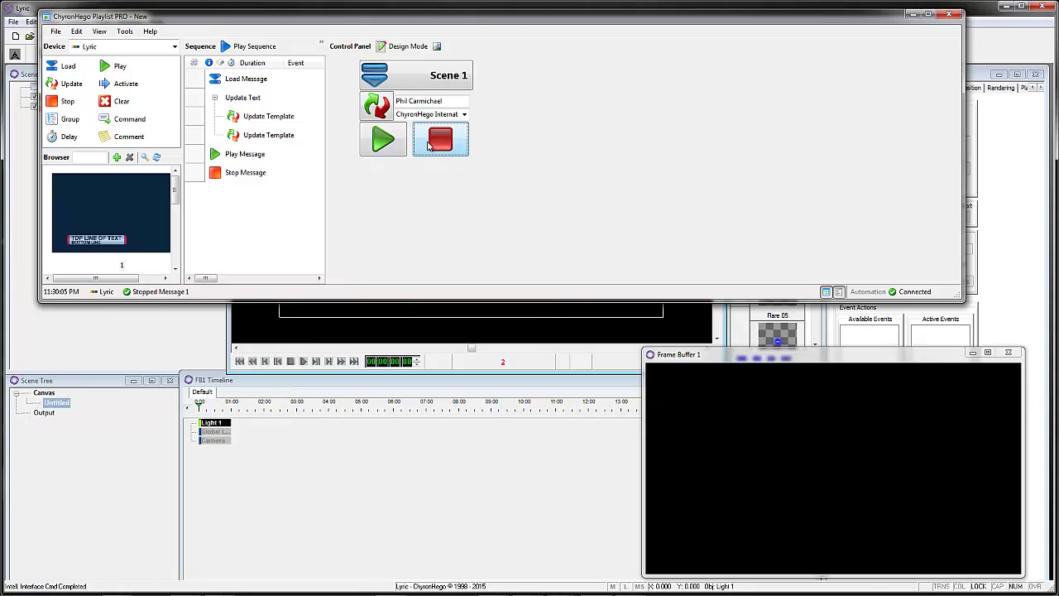
left_click_drag(385, 301, 402, 495)
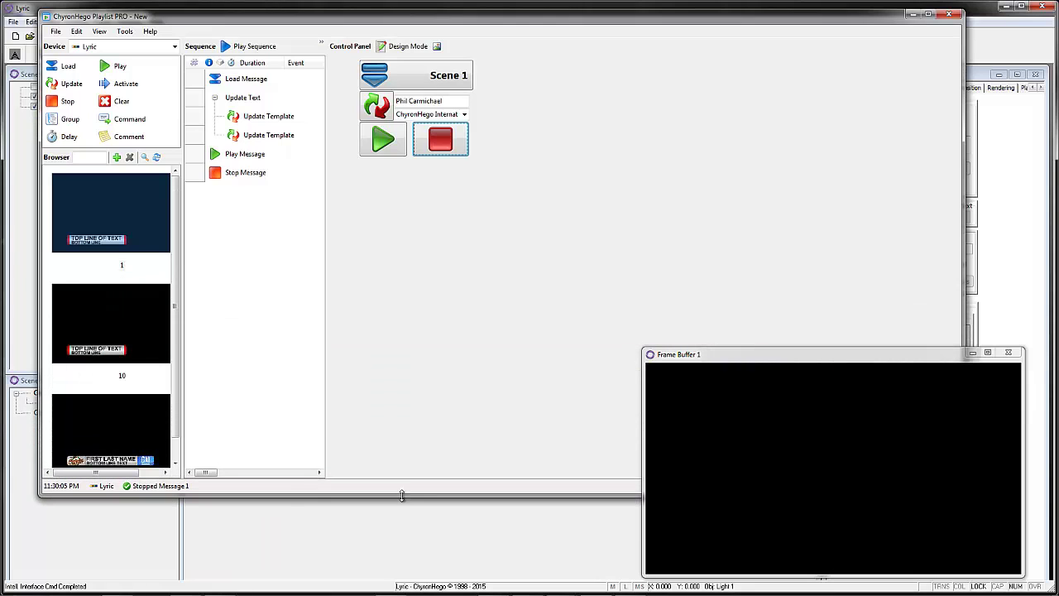
Step: In design mode, duplicate the Scene 1 load button to the right of the original
left_click(406, 47)
left_click(497, 122)
left_click_drag(528, 74, 331, 157)
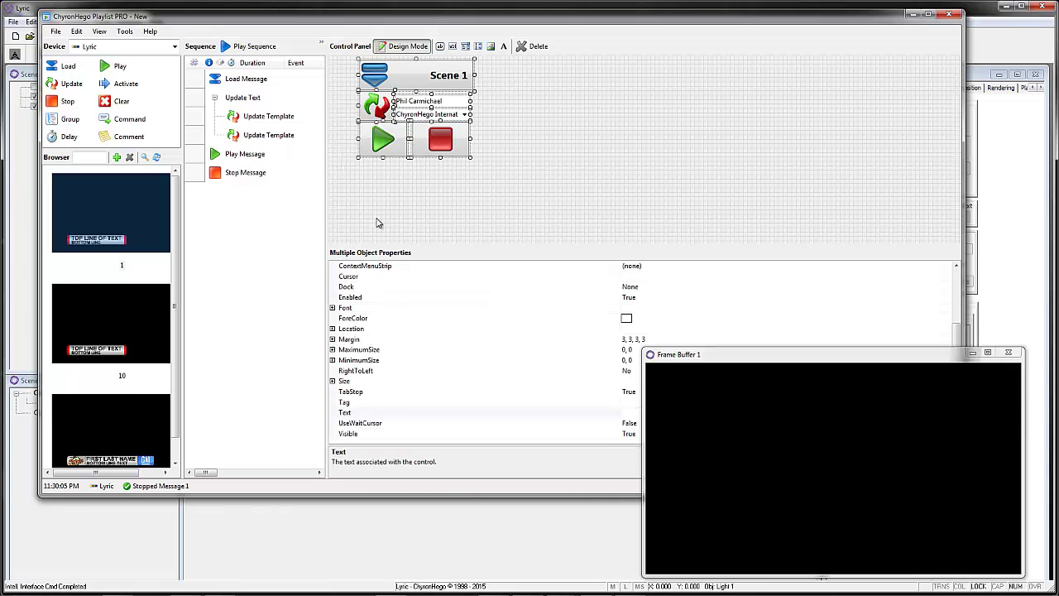
left_click(514, 199)
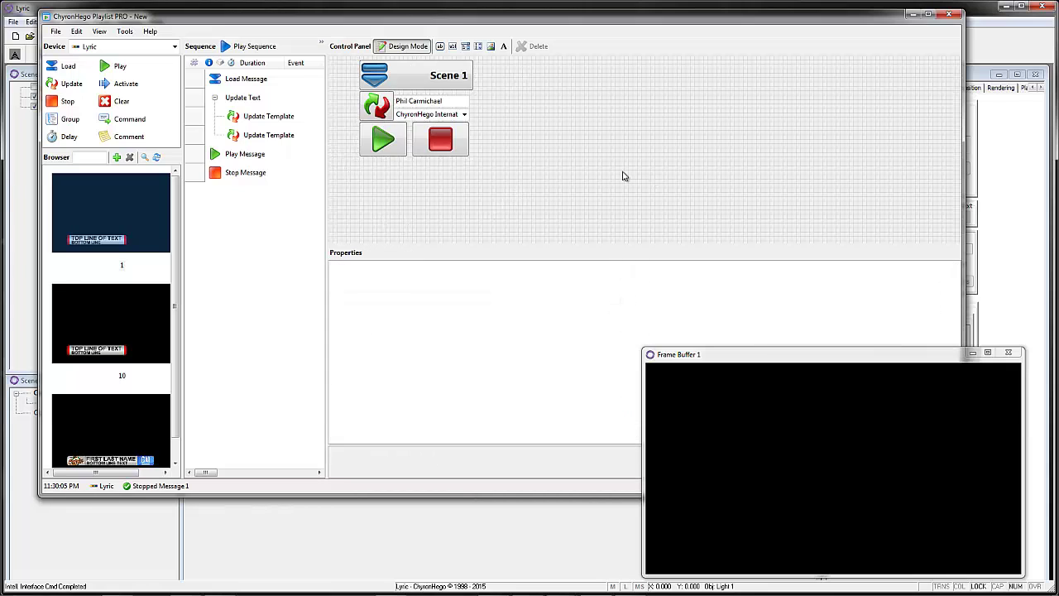
key("Tab")
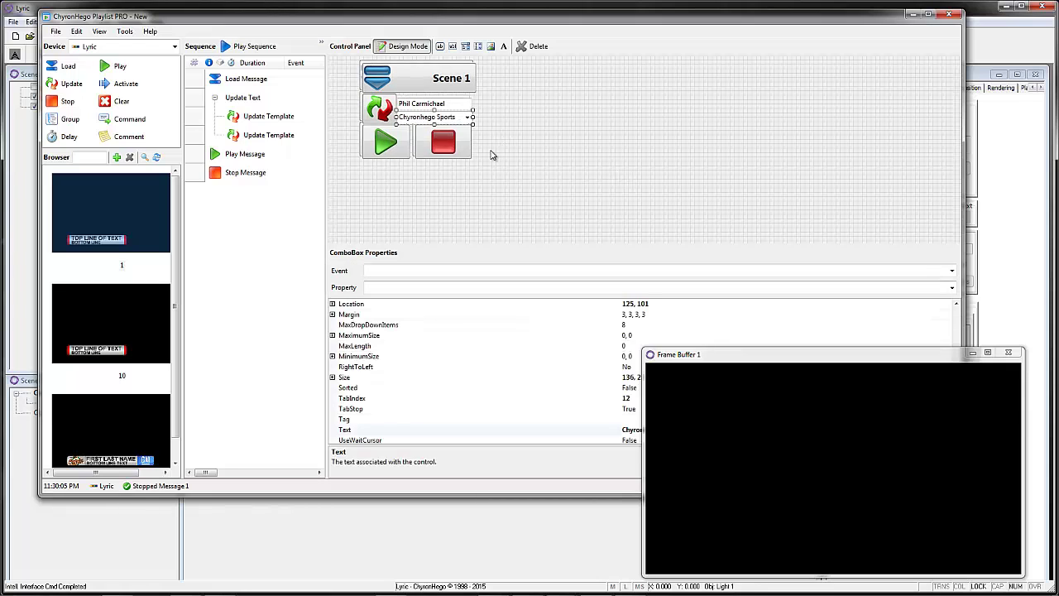
left_click(406, 78)
left_click_drag(406, 78, 588, 81)
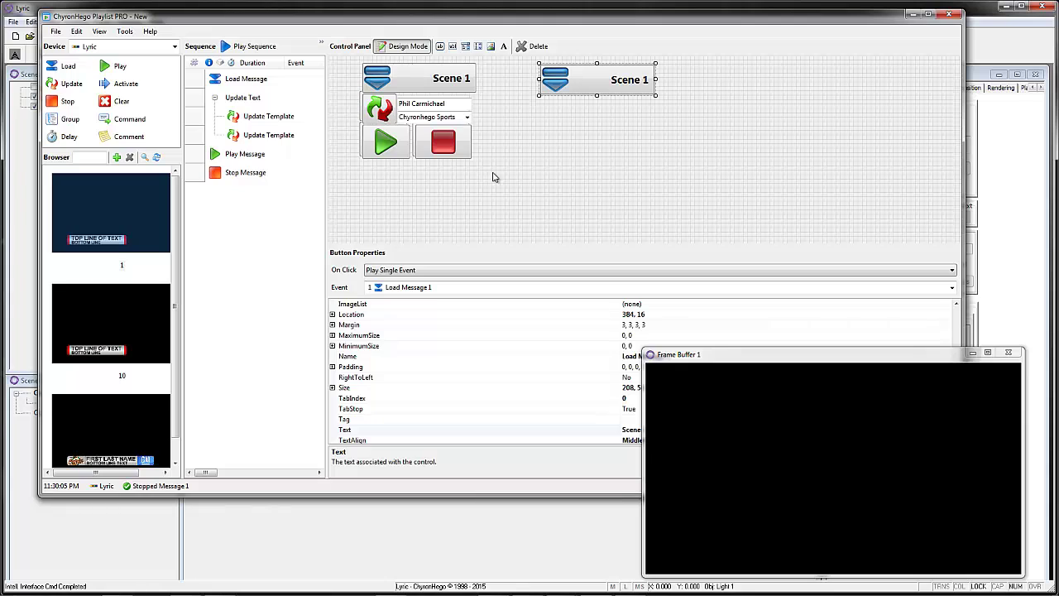
Step: Drag browser message 20 into the sequence as a load step
left_click(129, 315)
left_click(116, 425)
scroll(175, 432, "down", 1)
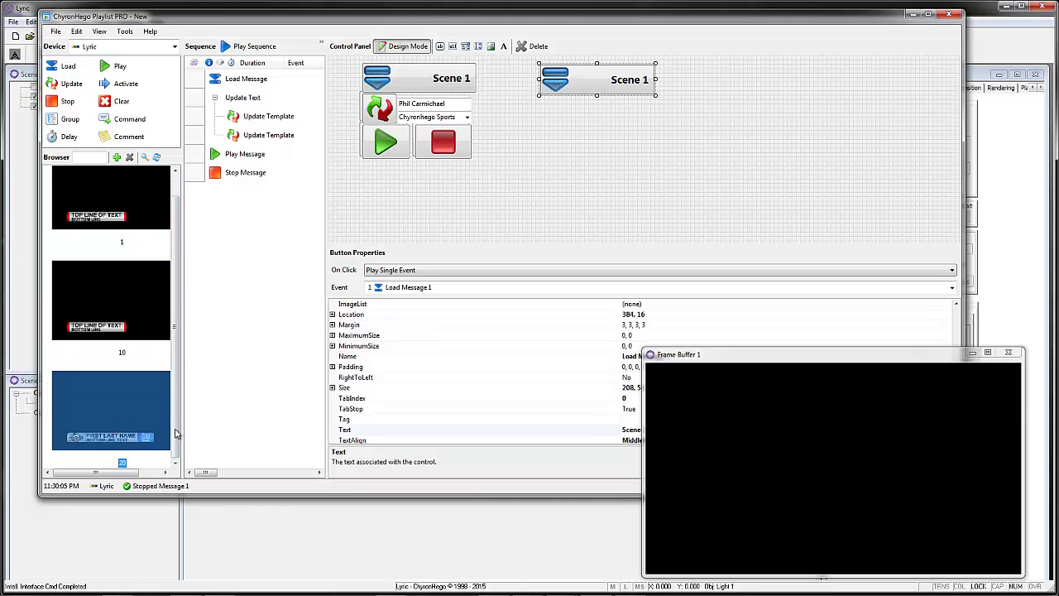
left_click_drag(97, 414, 217, 208)
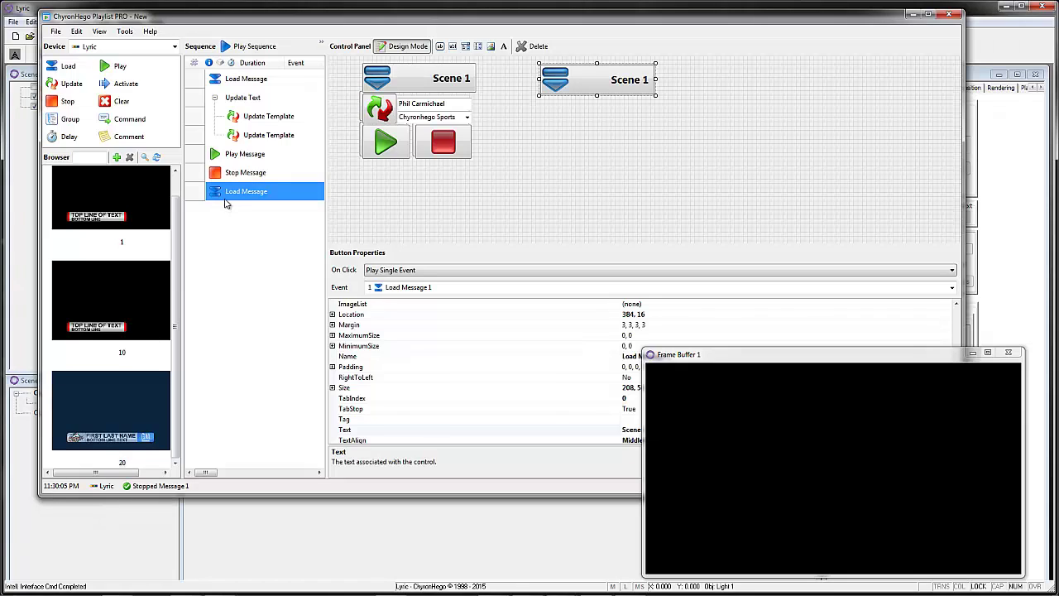
Step: Set the copied button's event to Load Message 20
left_click(589, 80)
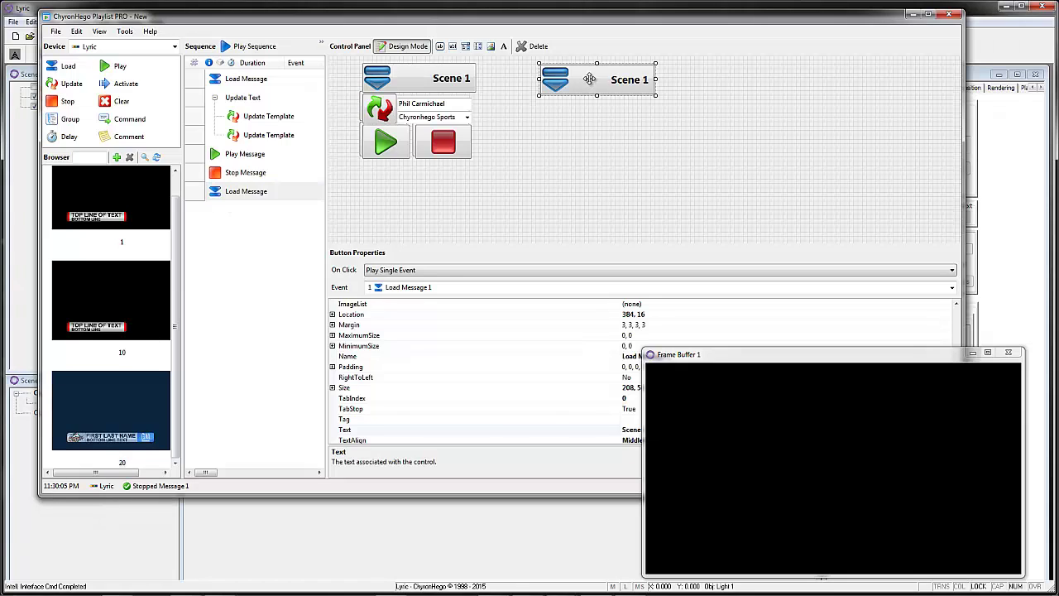
left_click(429, 287)
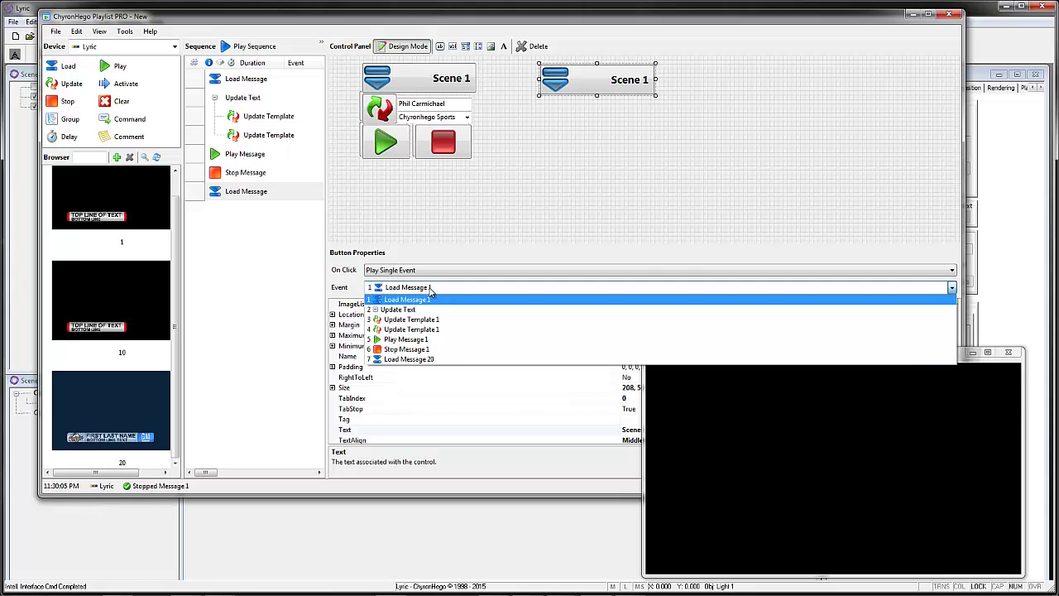
scroll(433, 315, "down", 1)
left_click(433, 357)
left_click(630, 84)
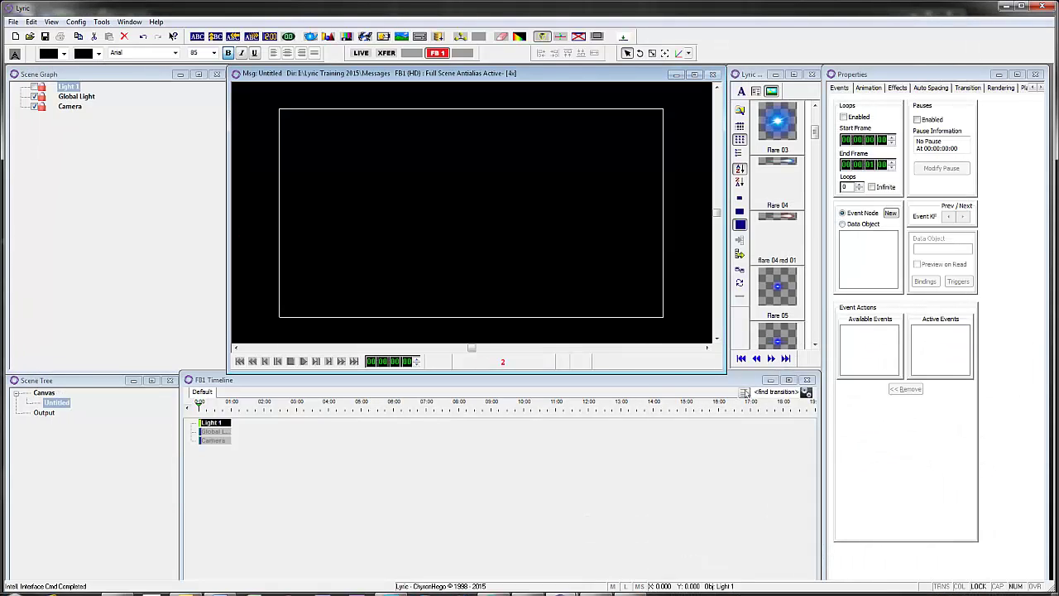
left_click(596, 585)
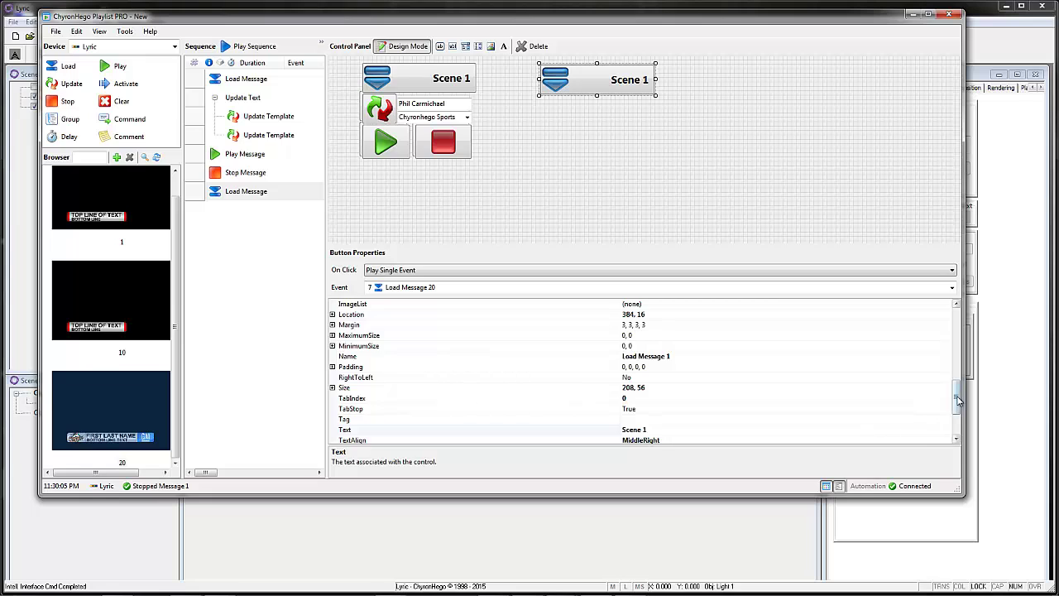
Step: Caption the copied button 'Sports Hero Note' and widen it to fit the text
left_click_drag(956, 395, 928, 412)
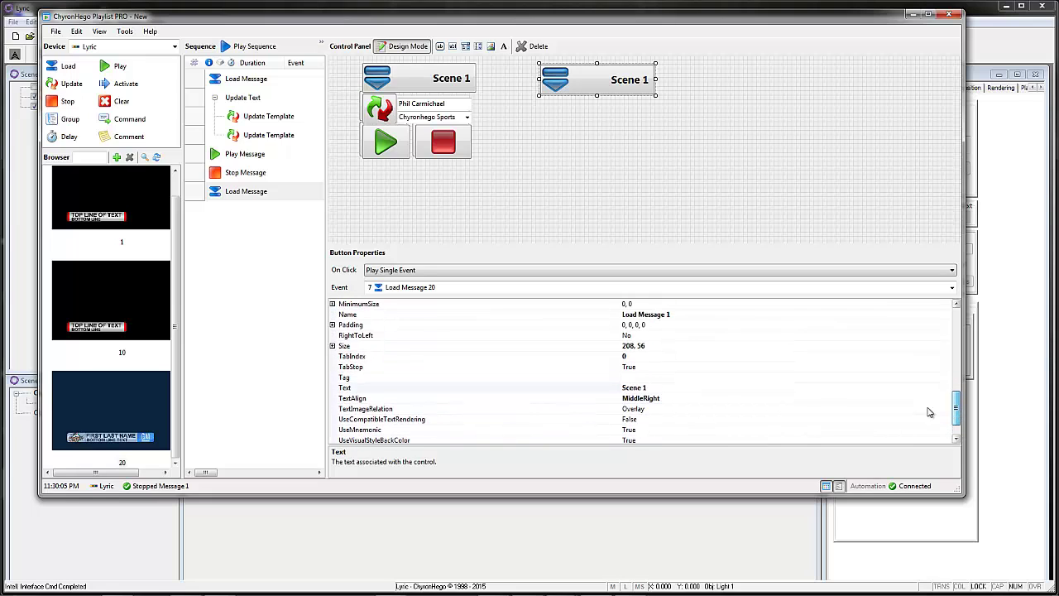
left_click(652, 388)
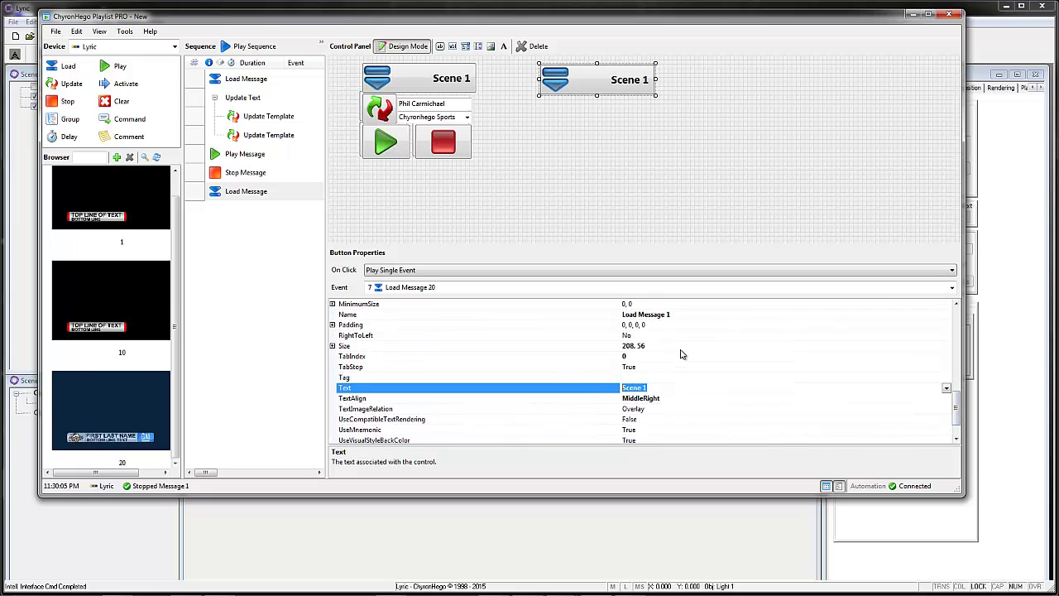
type("Sports Hero Note")
left_click(113, 69)
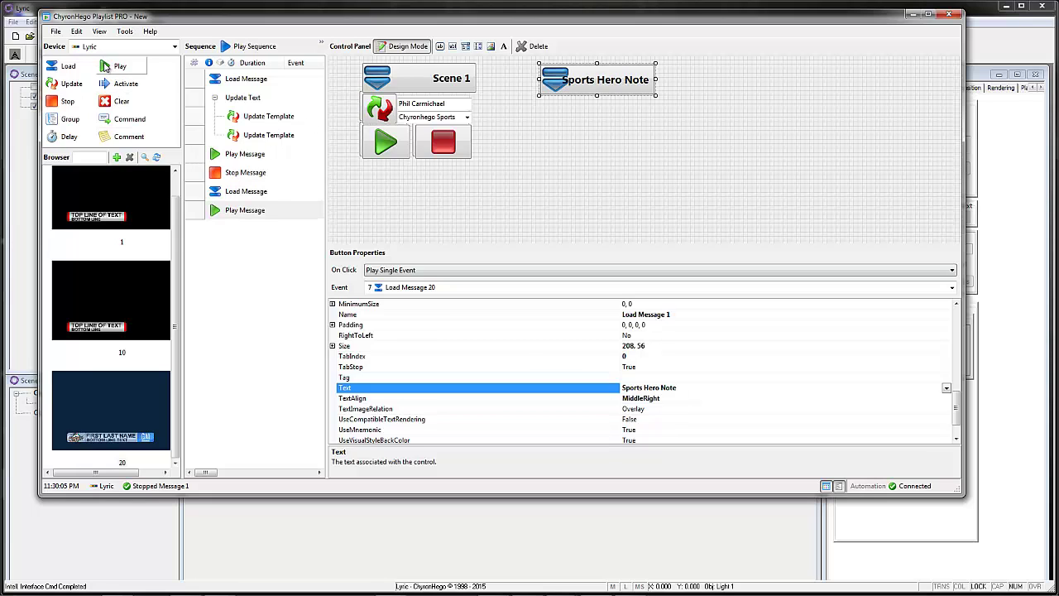
left_click(588, 80)
left_click_drag(597, 95, 667, 82)
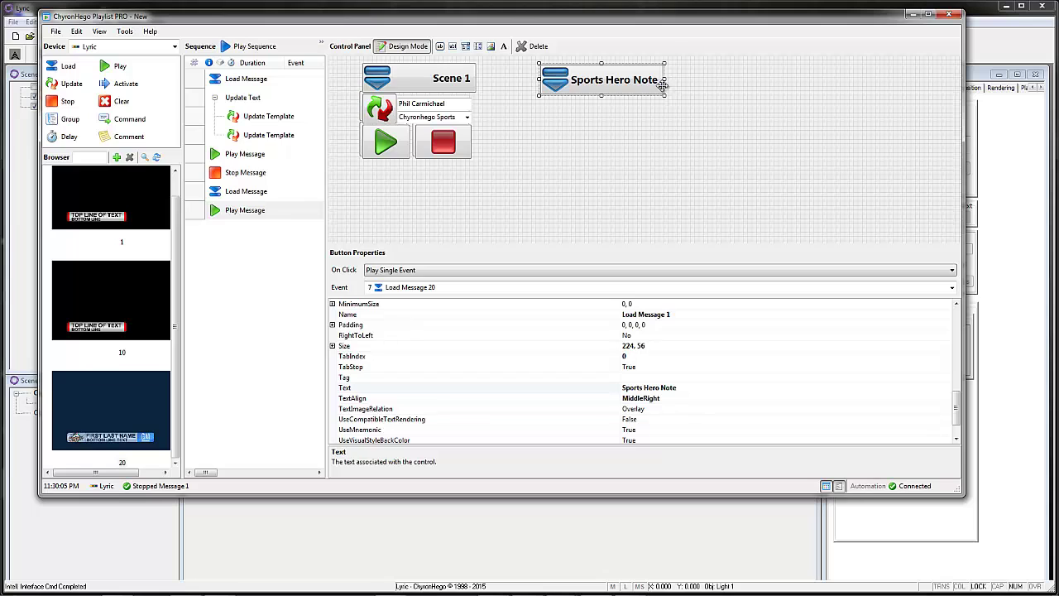
Step: Copy the play button under Sports Hero Note and set its event to Play Message 20
left_click(384, 144)
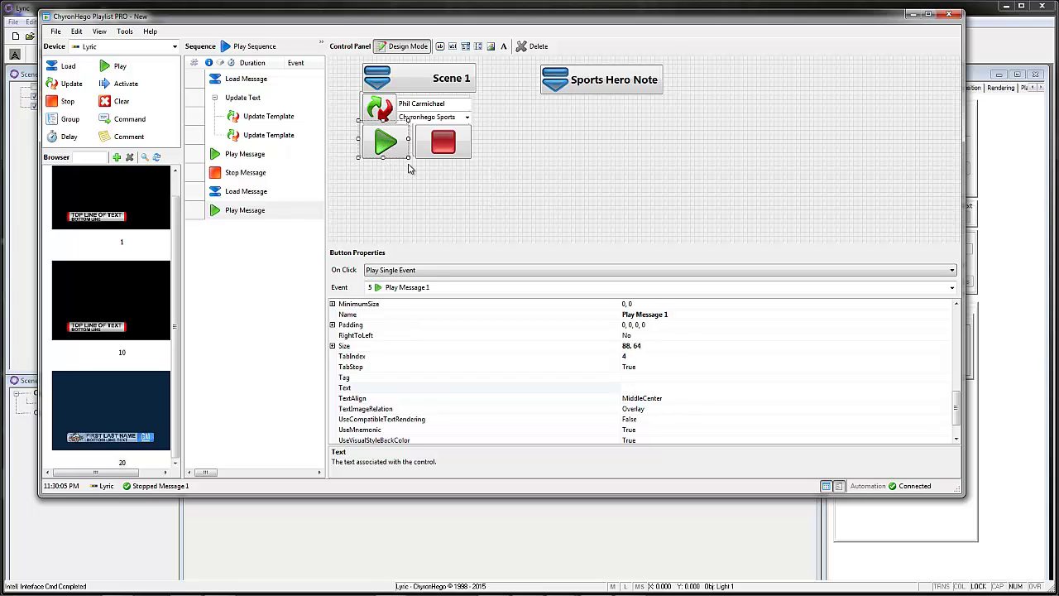
left_click_drag(386, 145, 567, 118)
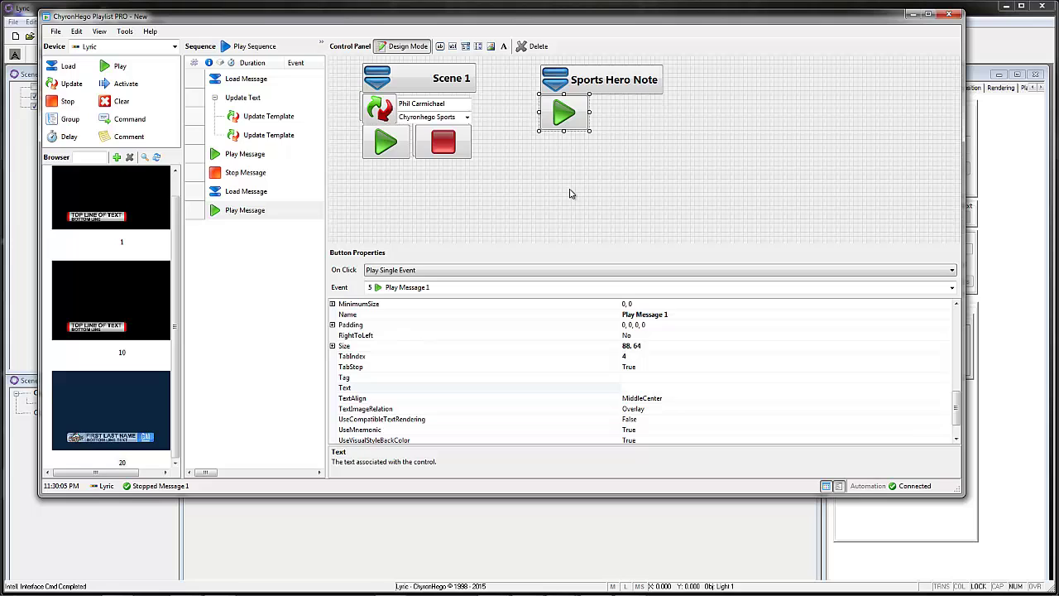
left_click(417, 290)
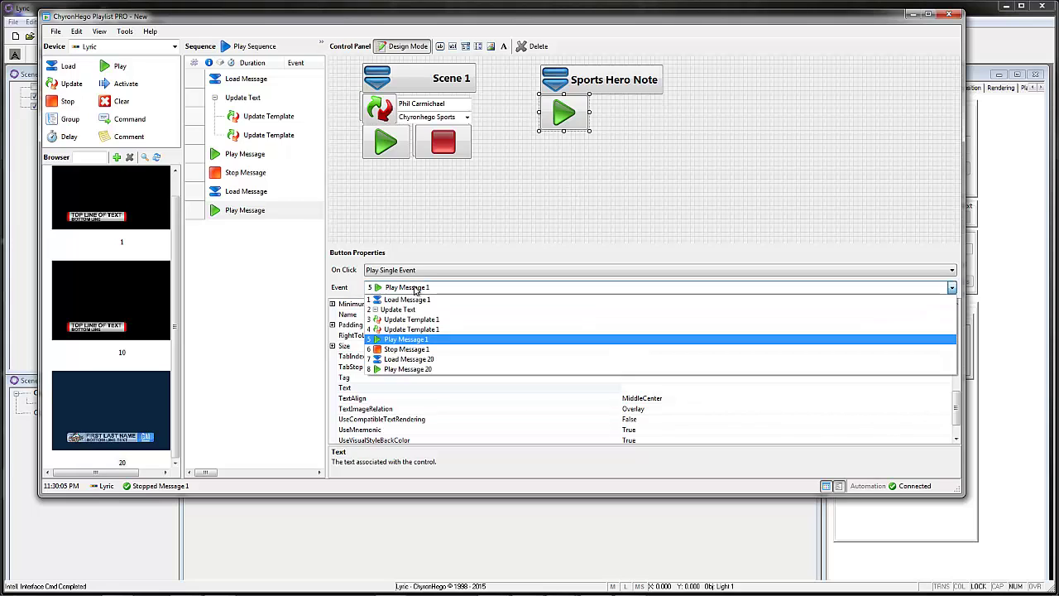
left_click(418, 374)
Step: Copy the stop button beside it, add a Stop Message sequence step, and assign Stop Message 20
left_click_drag(443, 142, 607, 114)
left_click(406, 287)
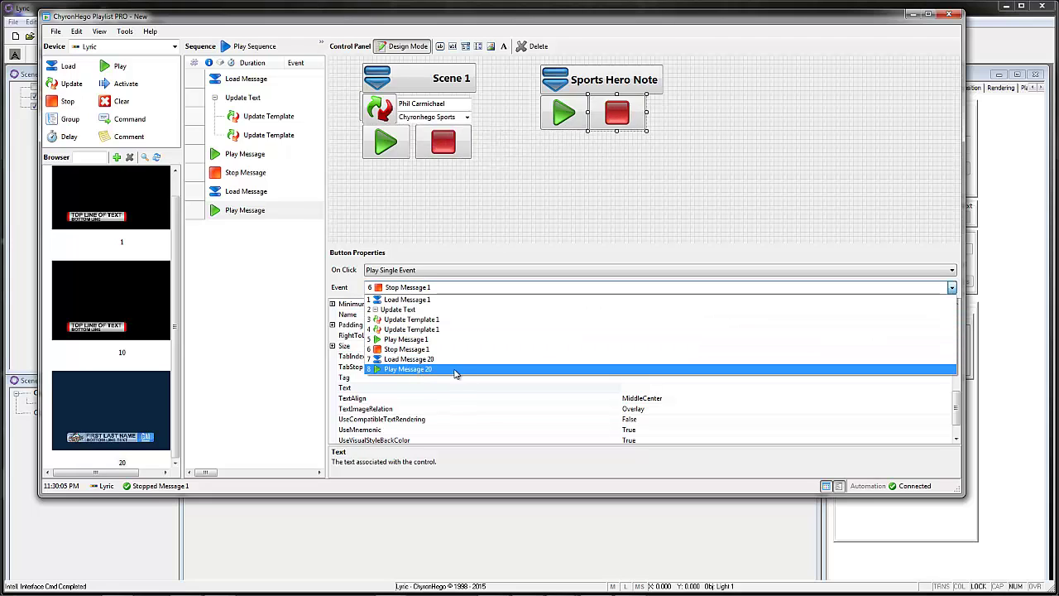
left_click(582, 196)
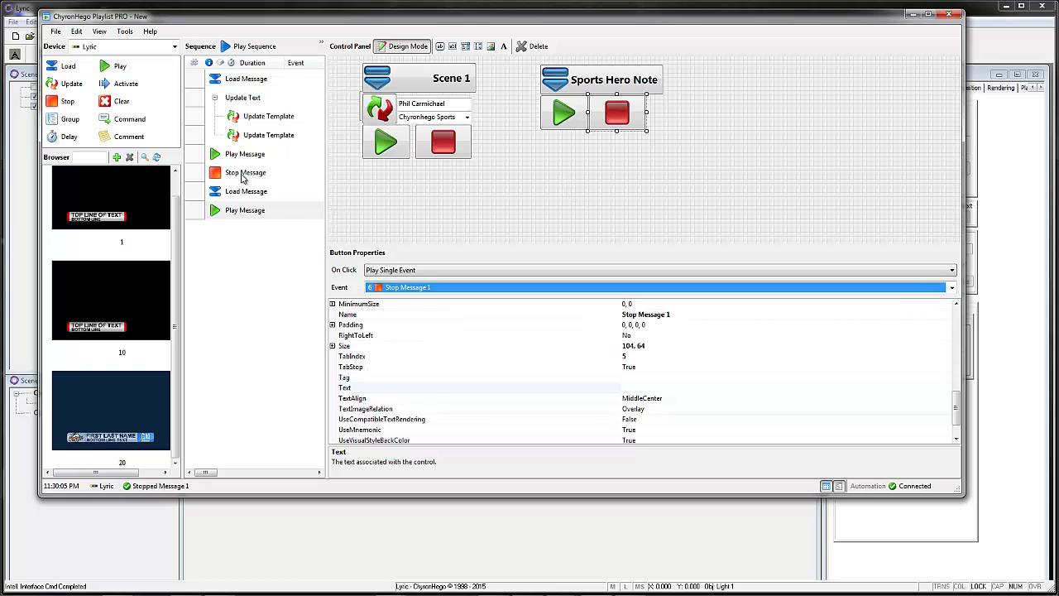
left_click(60, 103)
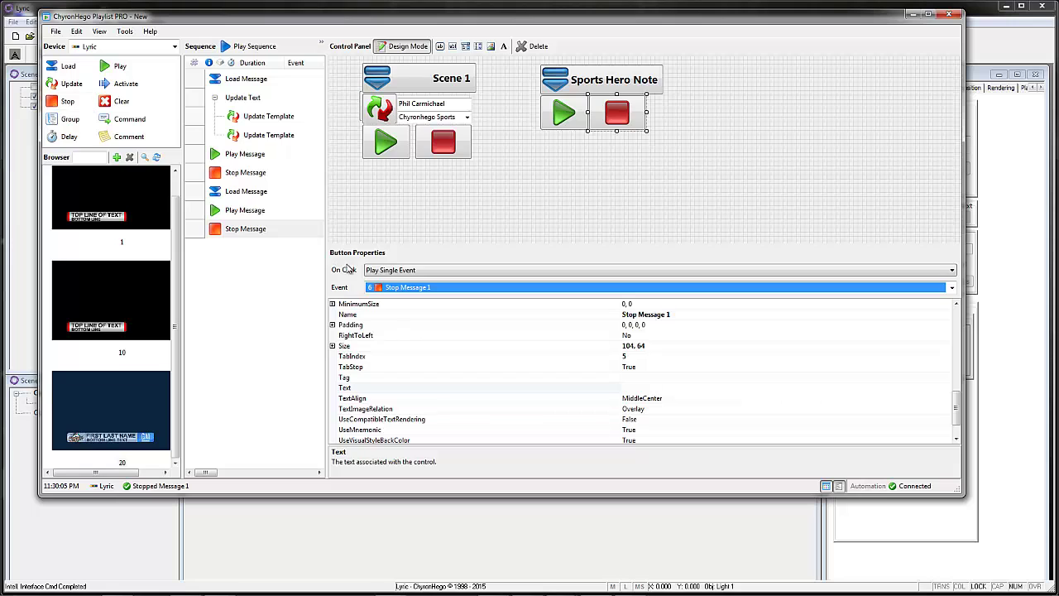
left_click(479, 288)
left_click(431, 379)
Step: Leave layout editing, shrink the Playlist PRO window and restore the Frame Buffer 1 output
left_click(405, 48)
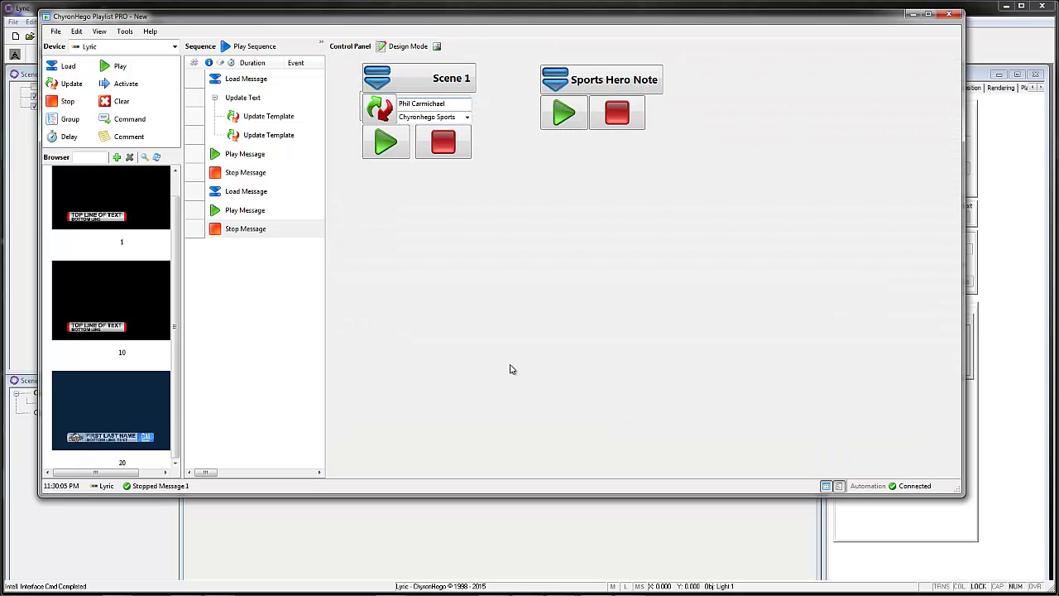
left_click_drag(518, 495, 518, 197)
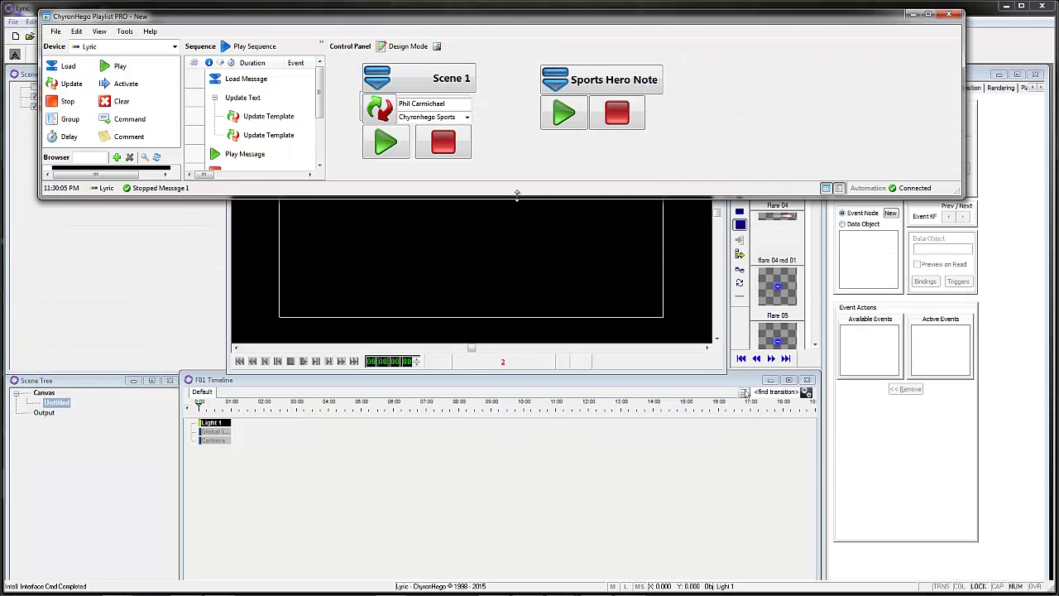
mouse_move(563, 585)
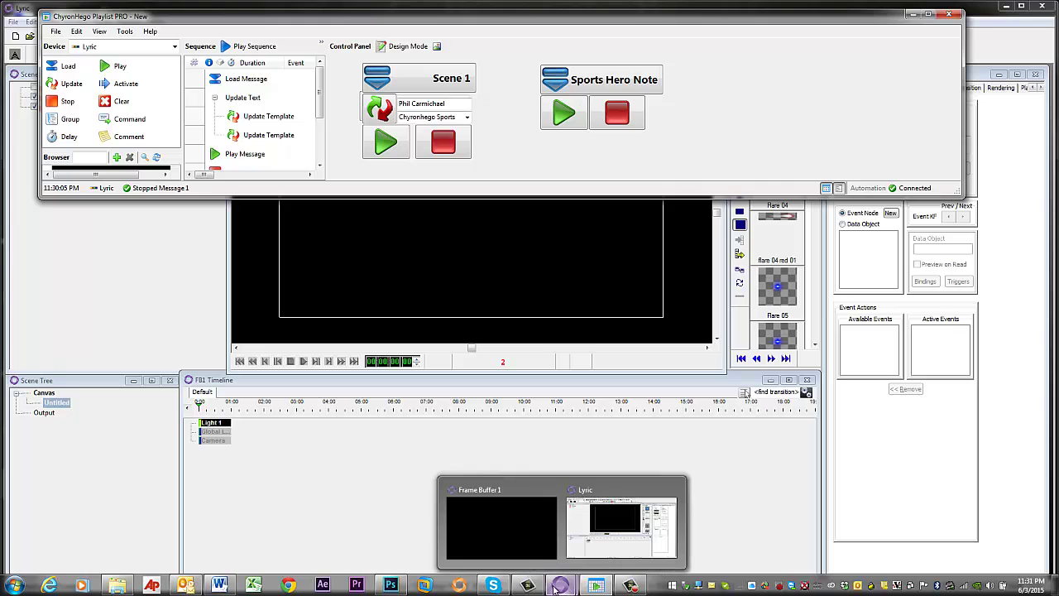
left_click(629, 505)
Step: Load, play and stop the Sports Hero Note, then make the playlist window taller
left_click(573, 81)
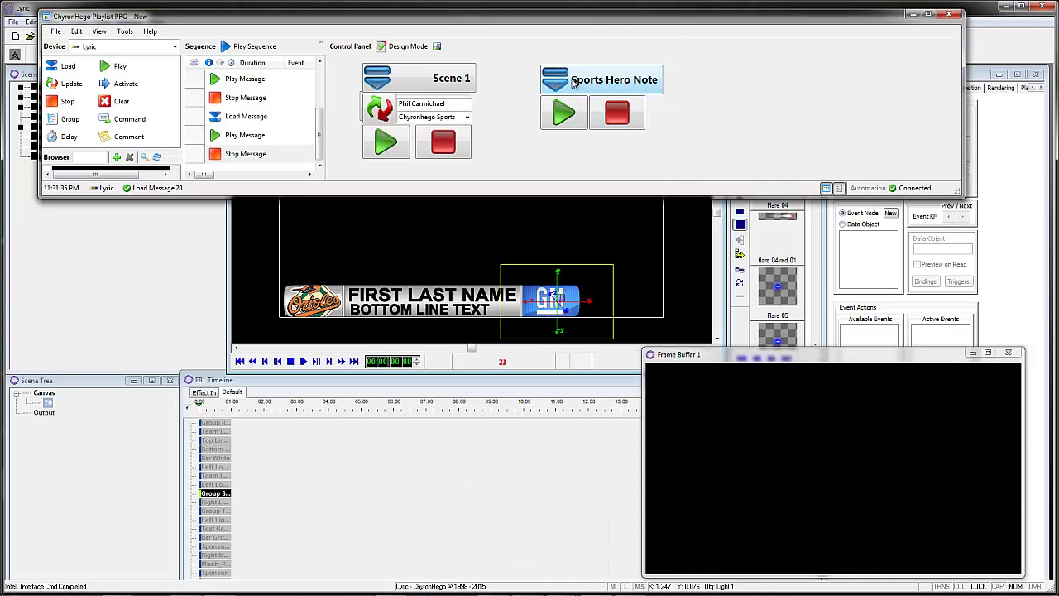
left_click(563, 115)
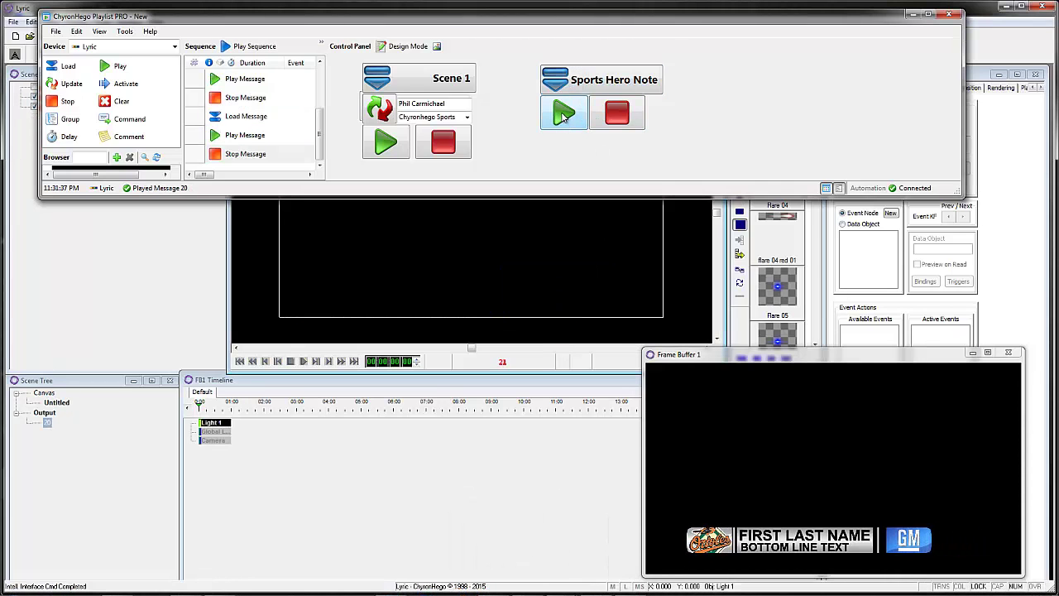
left_click(620, 116)
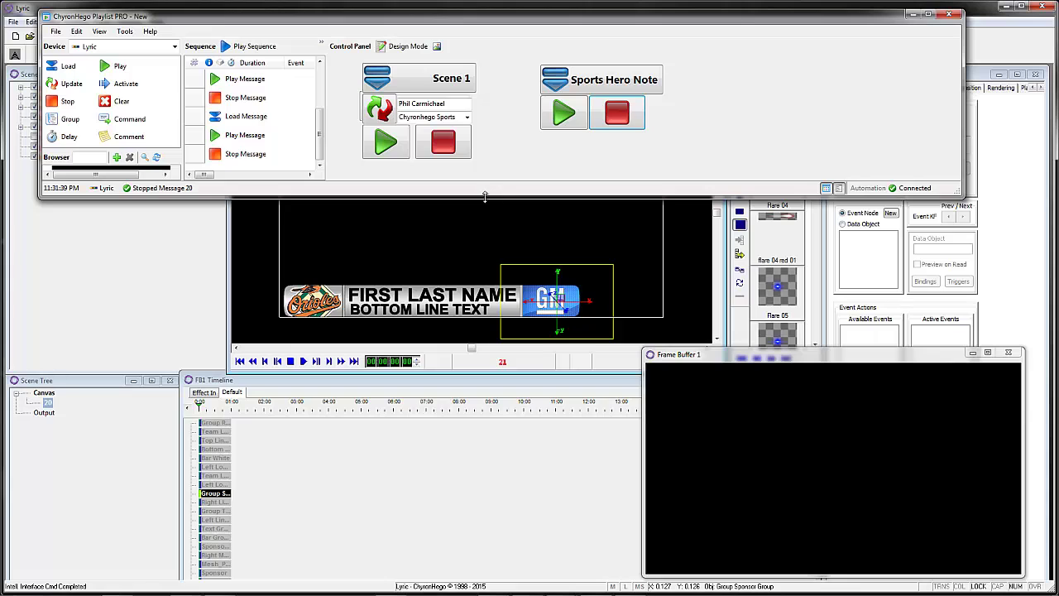
left_click_drag(485, 196, 509, 362)
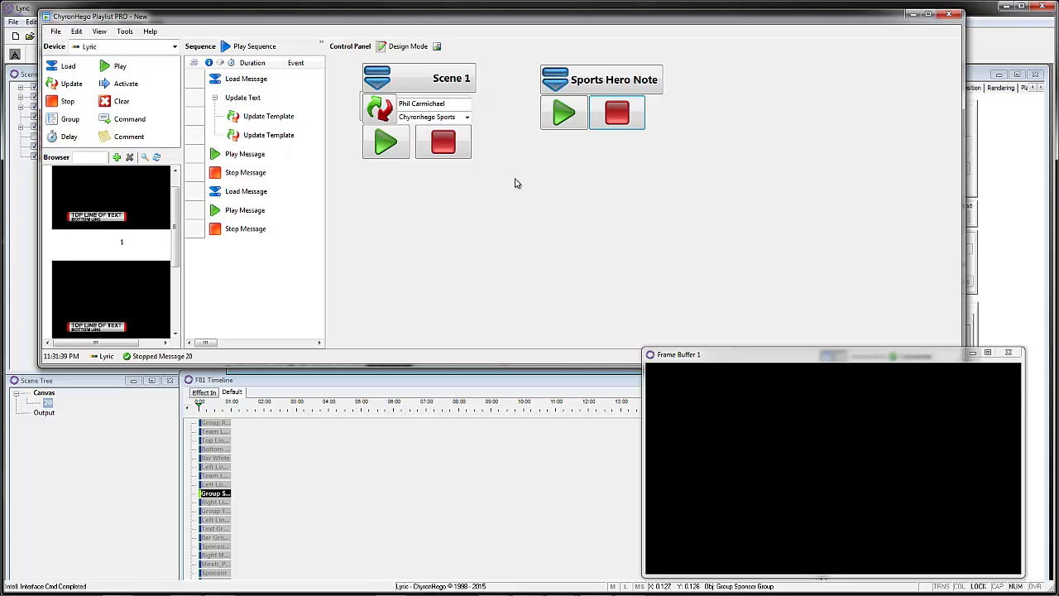
Step: Open Tools > Device Manager and move its window slightly down
left_click(124, 31)
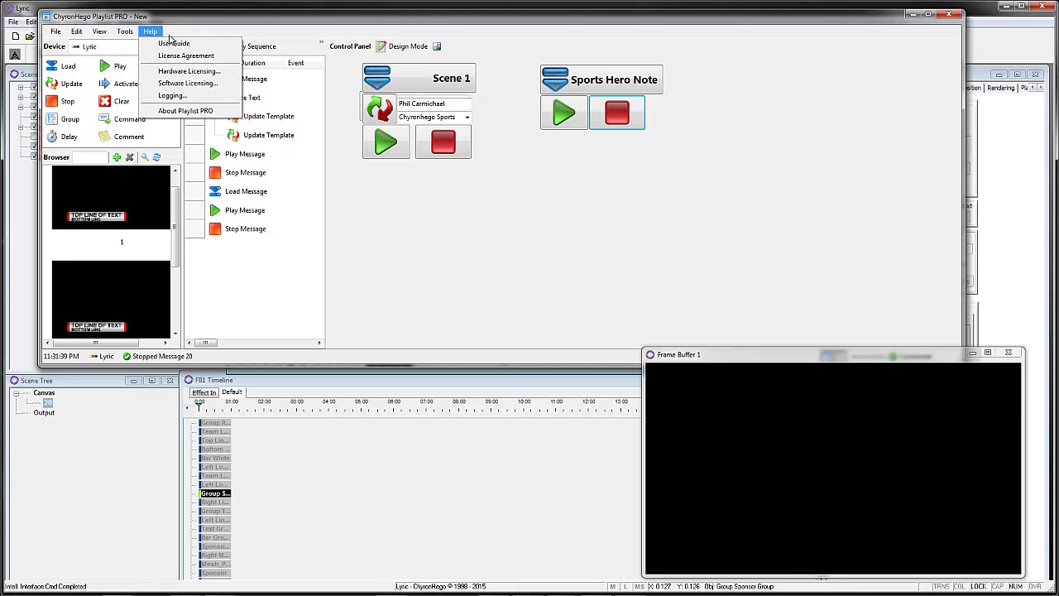
left_click(147, 59)
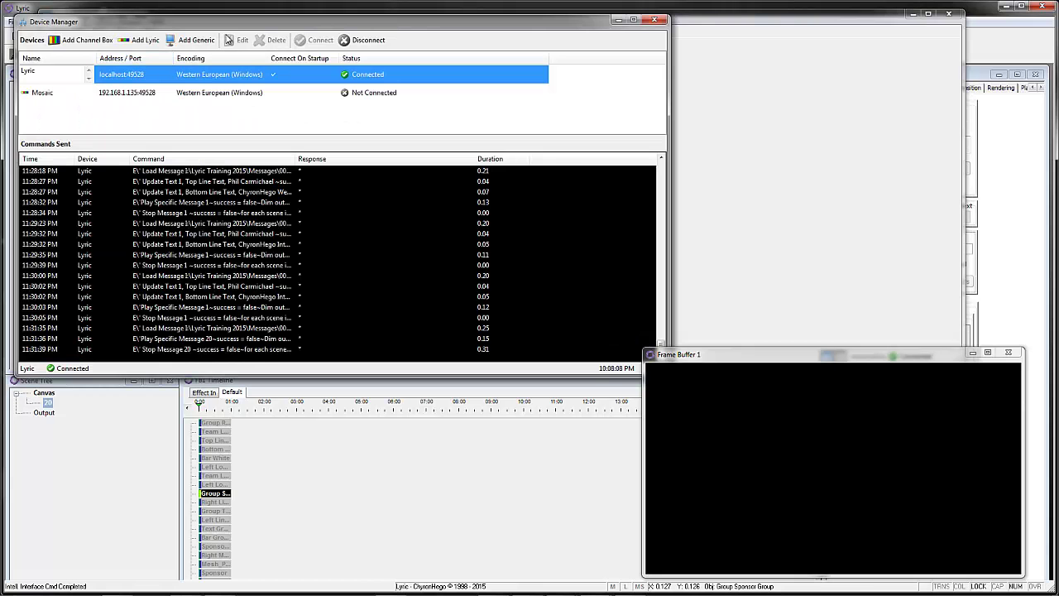
left_click_drag(228, 27, 236, 56)
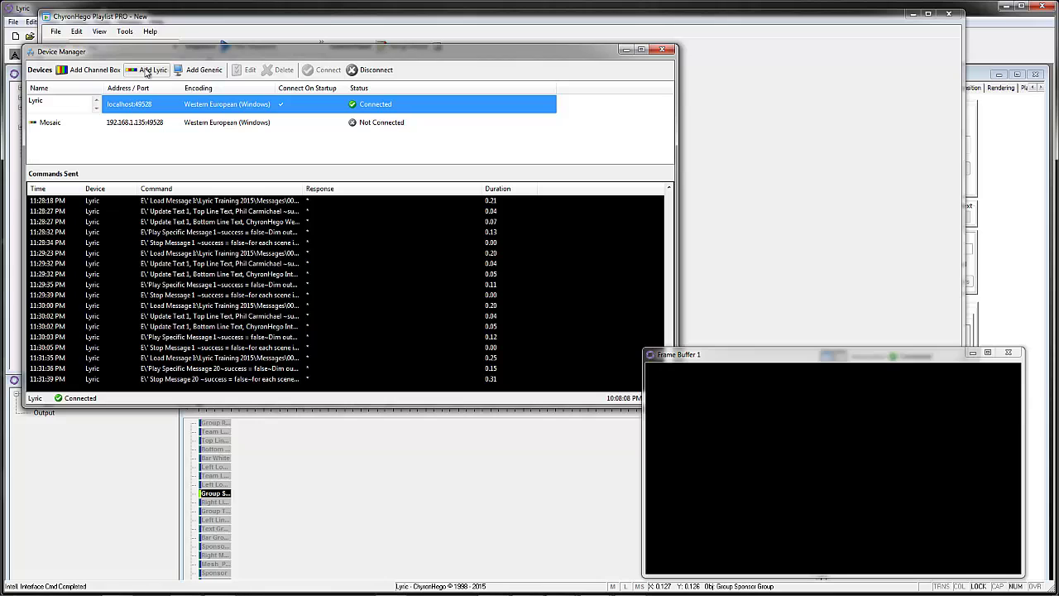
Step: Try the generic device's Serial and Network connection types, cancel, and minimize Device Manager
left_click(201, 71)
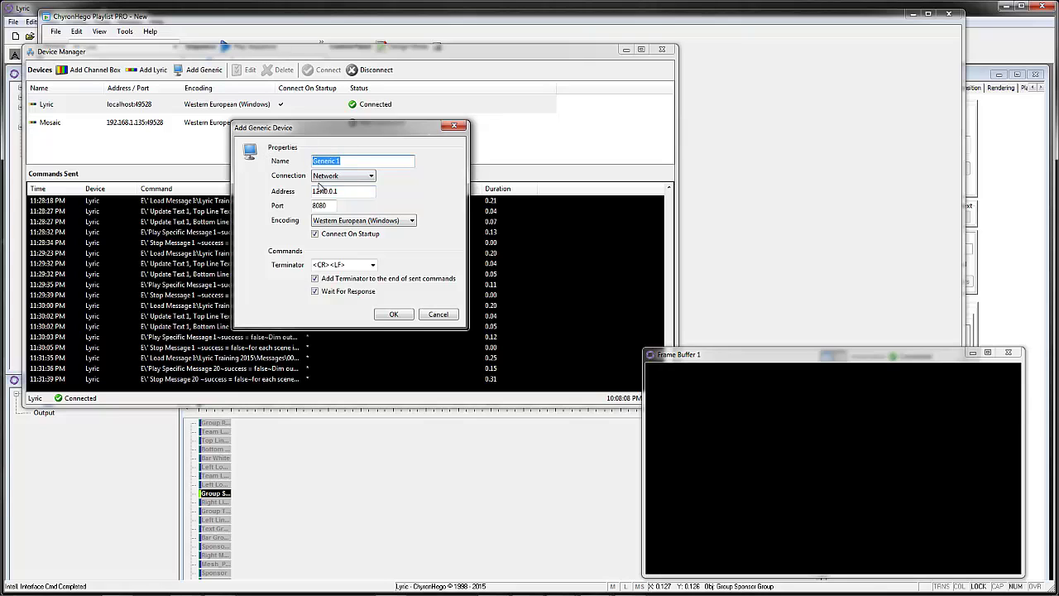
left_click(347, 176)
left_click(346, 195)
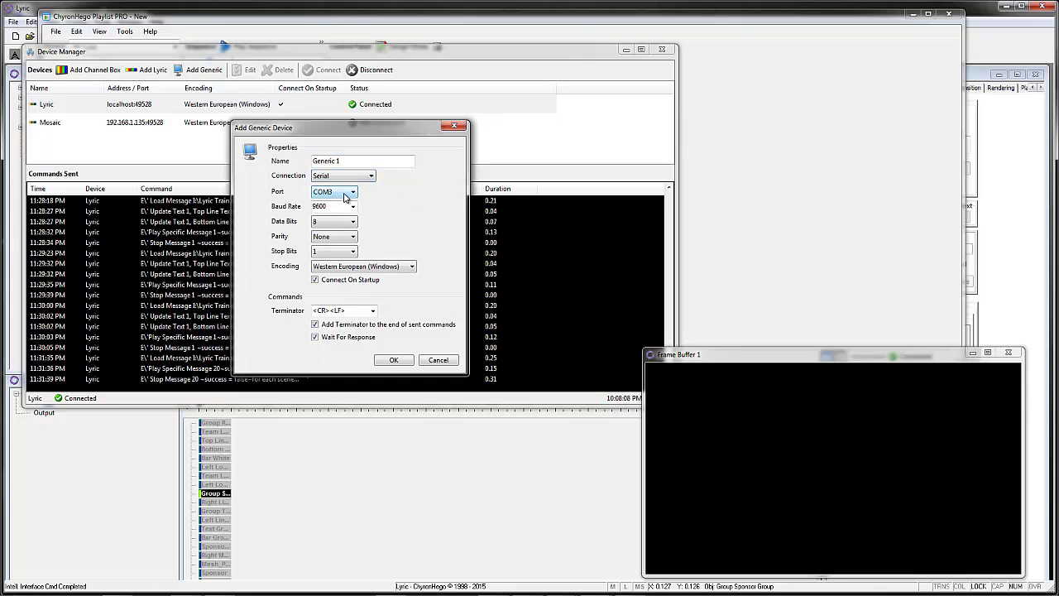
left_click(347, 175)
left_click(346, 184)
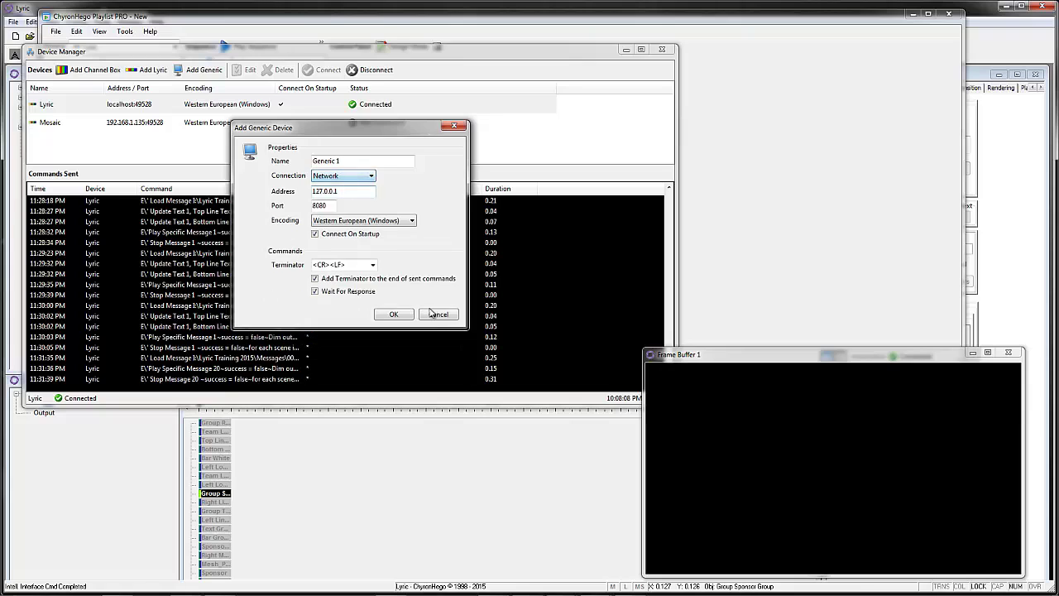
left_click(438, 315)
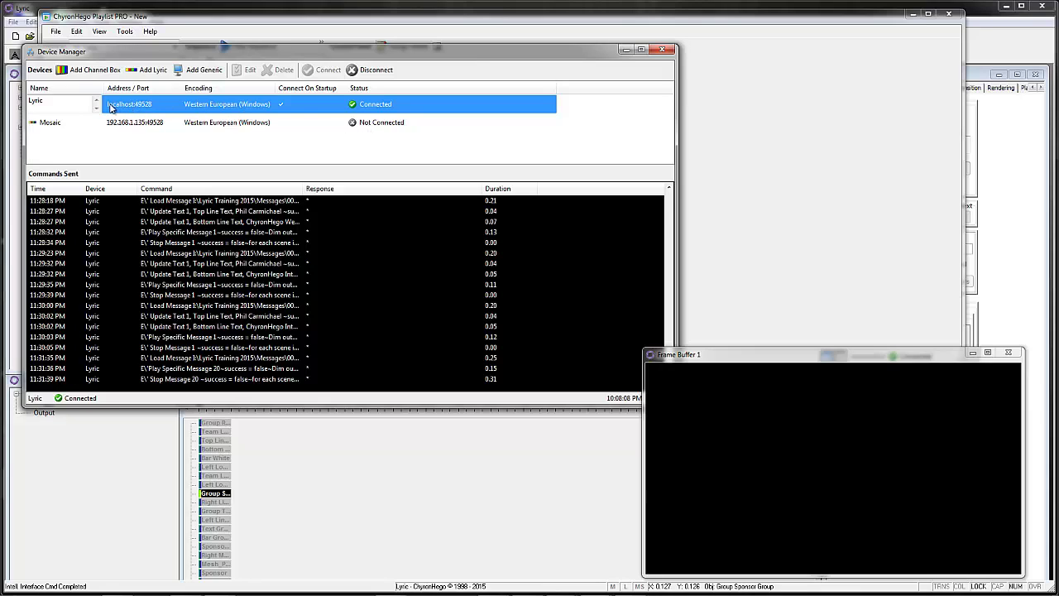
left_click(625, 50)
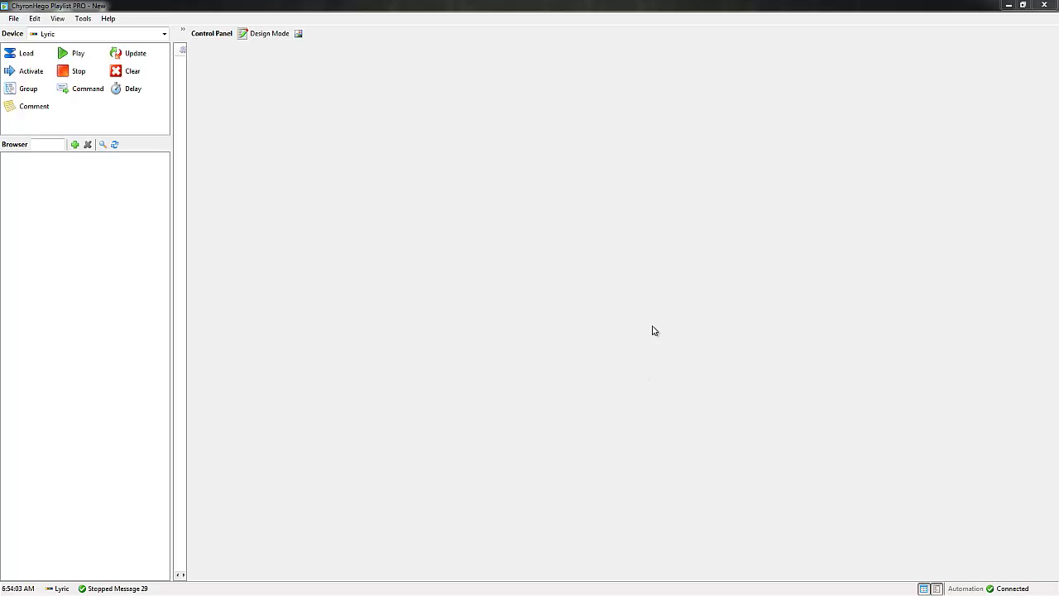
Step: Open Mets Demo.sqx from data (I:) > ChyronHego Lyric Demo > Playlist Pro Configs
left_click(14, 18)
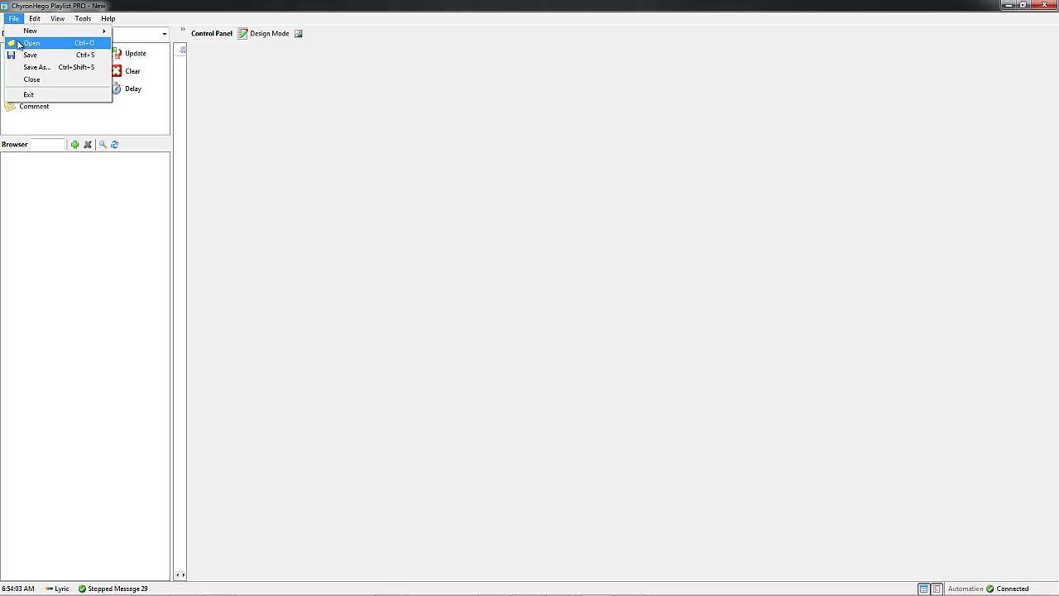
left_click(23, 43)
scroll(121, 252, "down", 2)
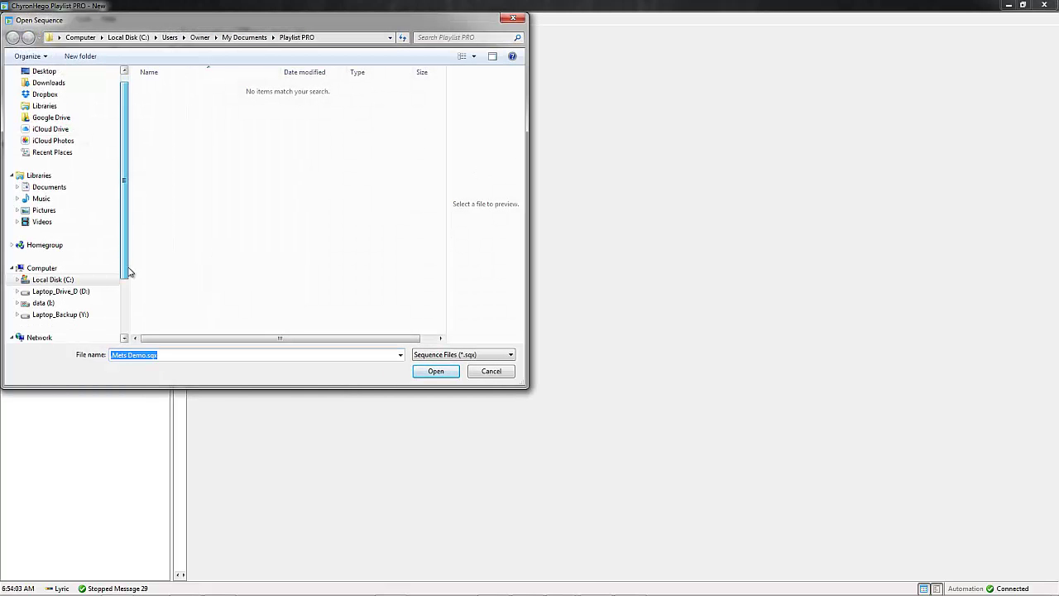
left_click(52, 282)
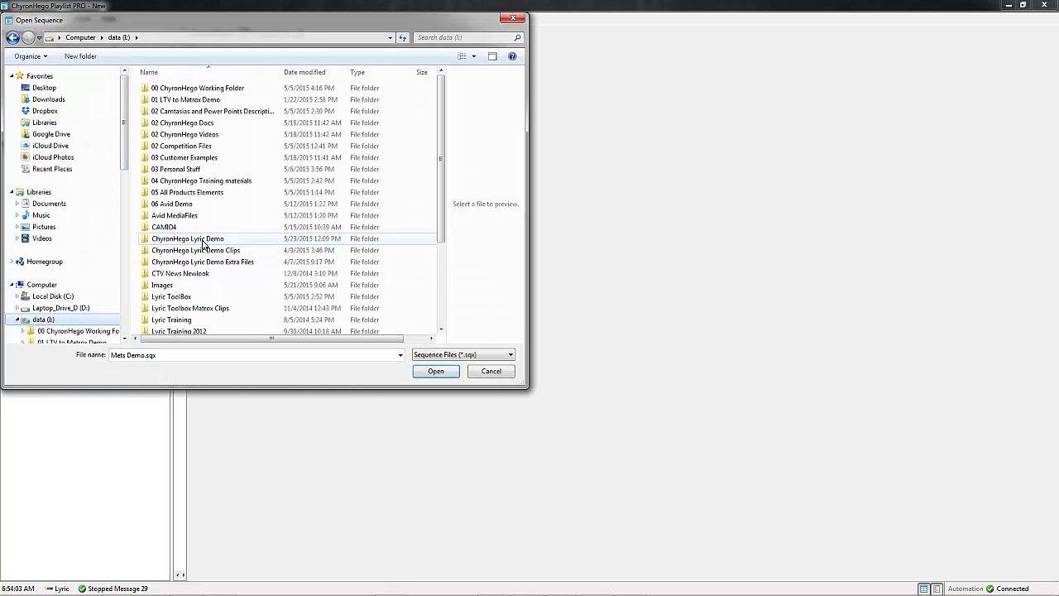
double_click(204, 239)
double_click(192, 240)
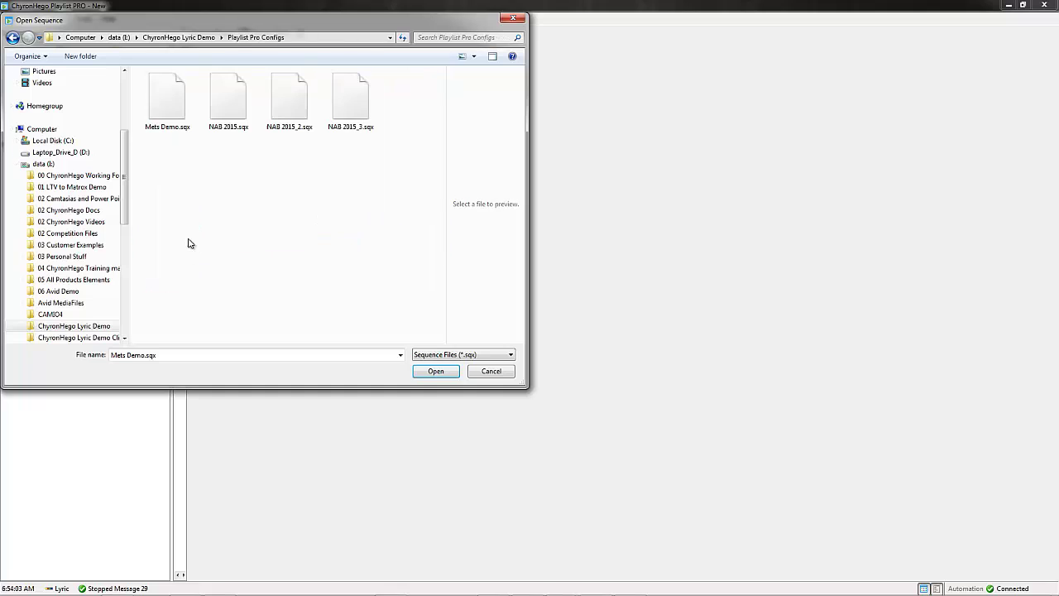
double_click(170, 95)
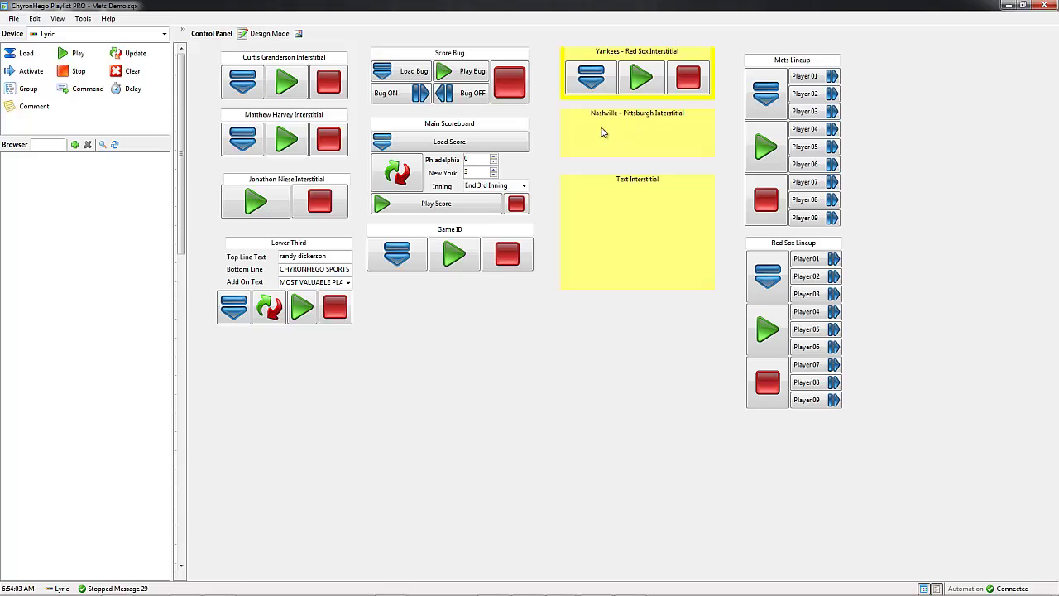
Step: In Design Mode, send the Text Interstitial and Nashville - Pittsburgh labels behind their buttons
left_click(265, 33)
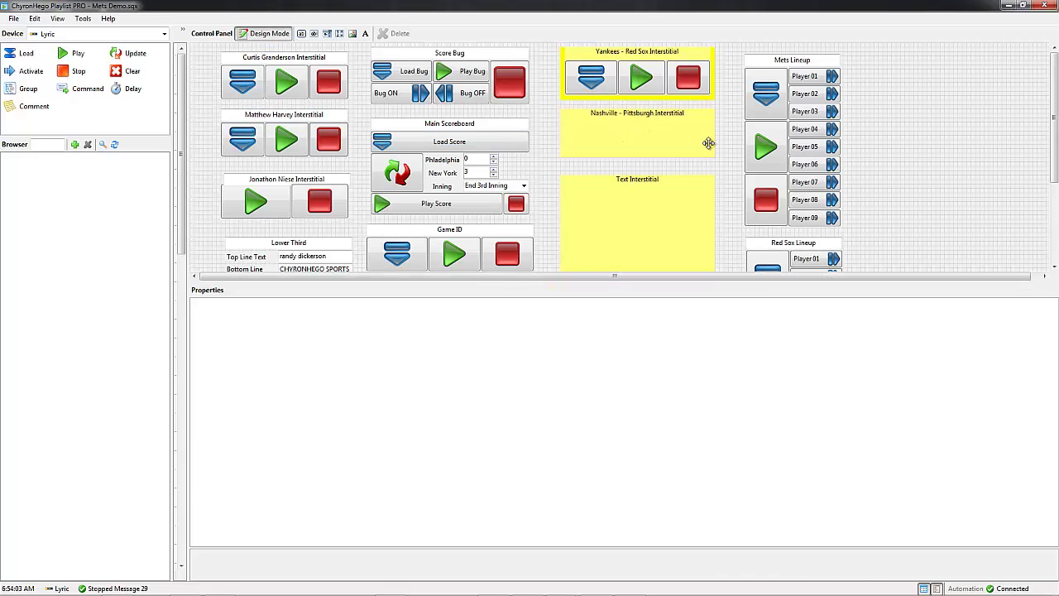
left_click(634, 132)
left_click(644, 223)
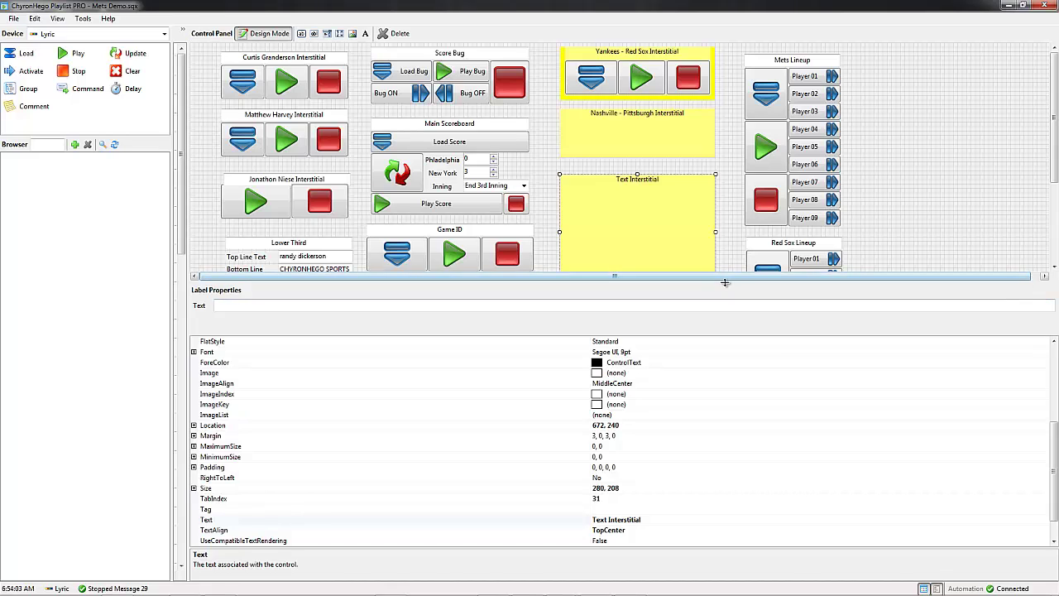
left_click_drag(725, 283, 723, 331)
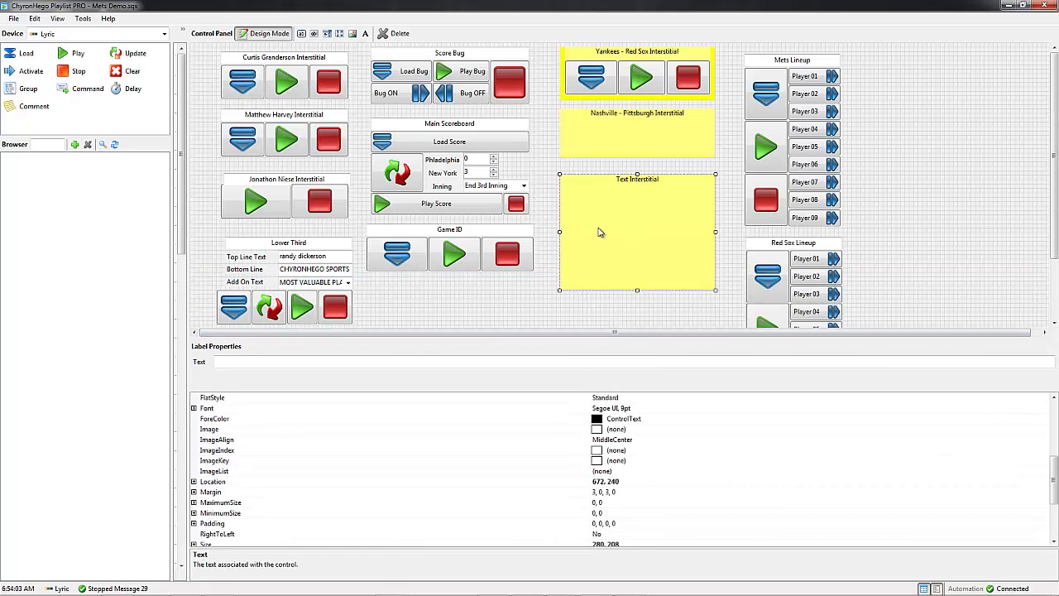
right_click(601, 232)
left_click(638, 260)
left_click(592, 135)
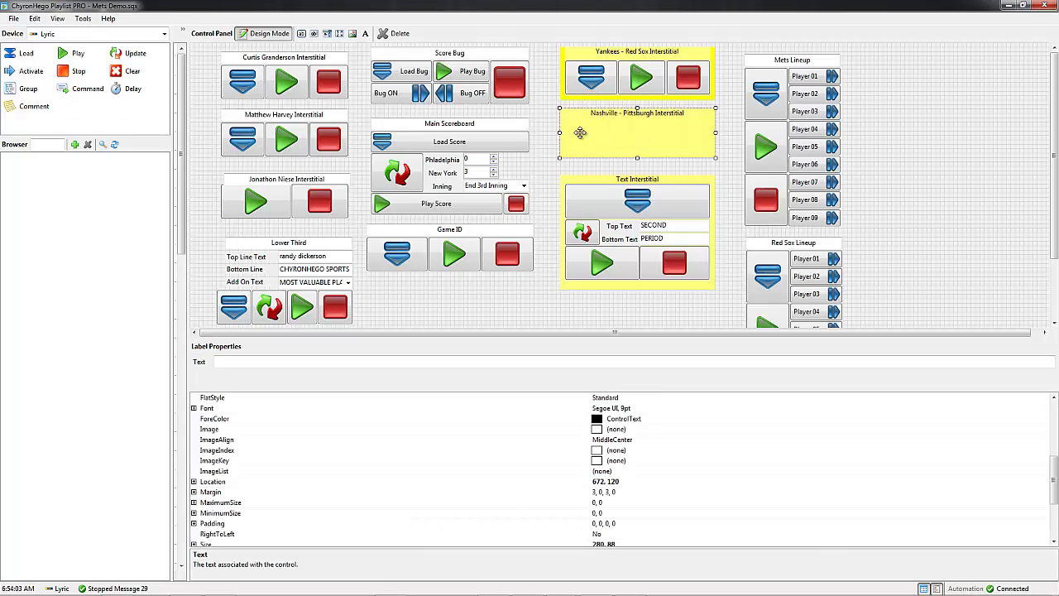
right_click(580, 134)
left_click(618, 162)
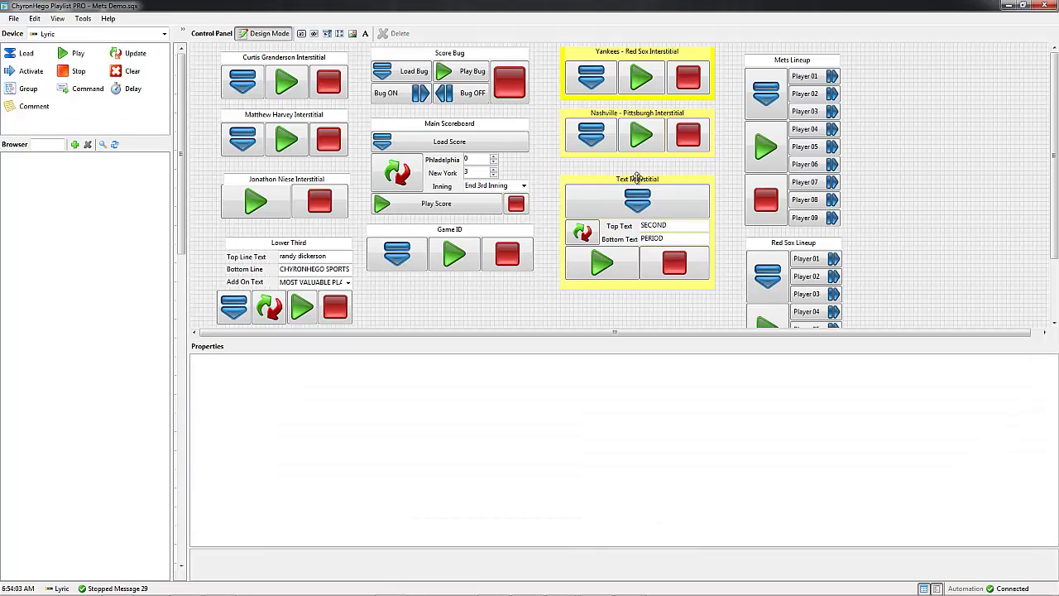
Step: Browse to data (I:) > ChyronHego Lyric Demo > Messages and select 00000029.lyr
left_click(75, 144)
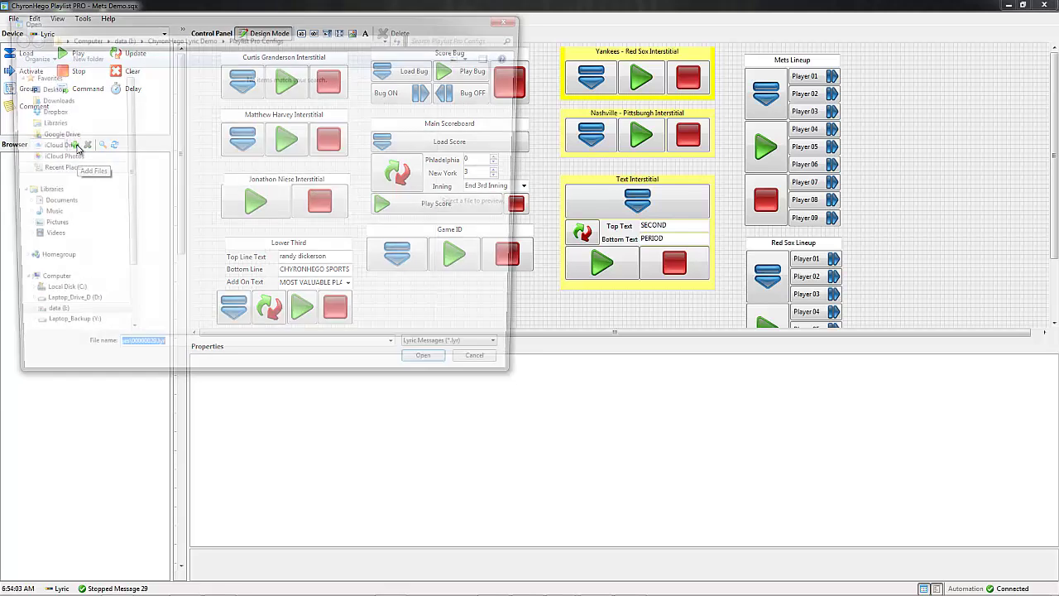
left_click(37, 320)
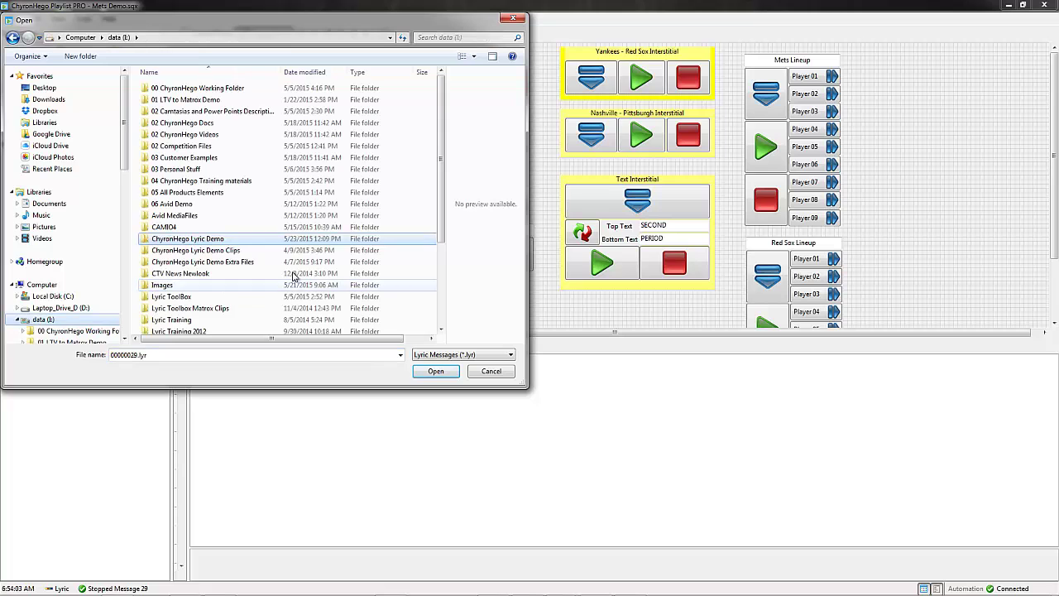
double_click(189, 240)
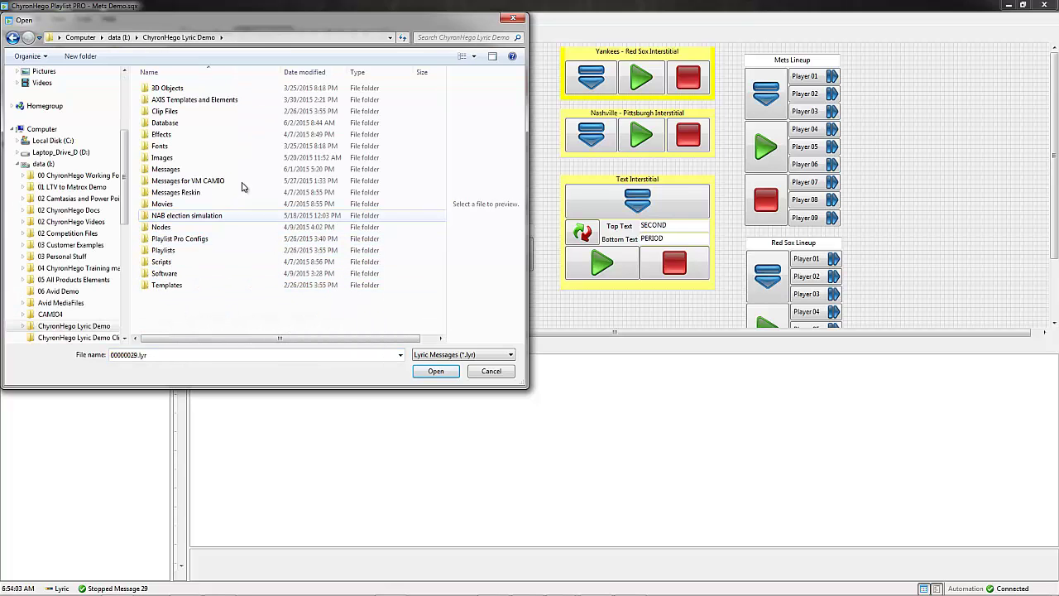
double_click(242, 168)
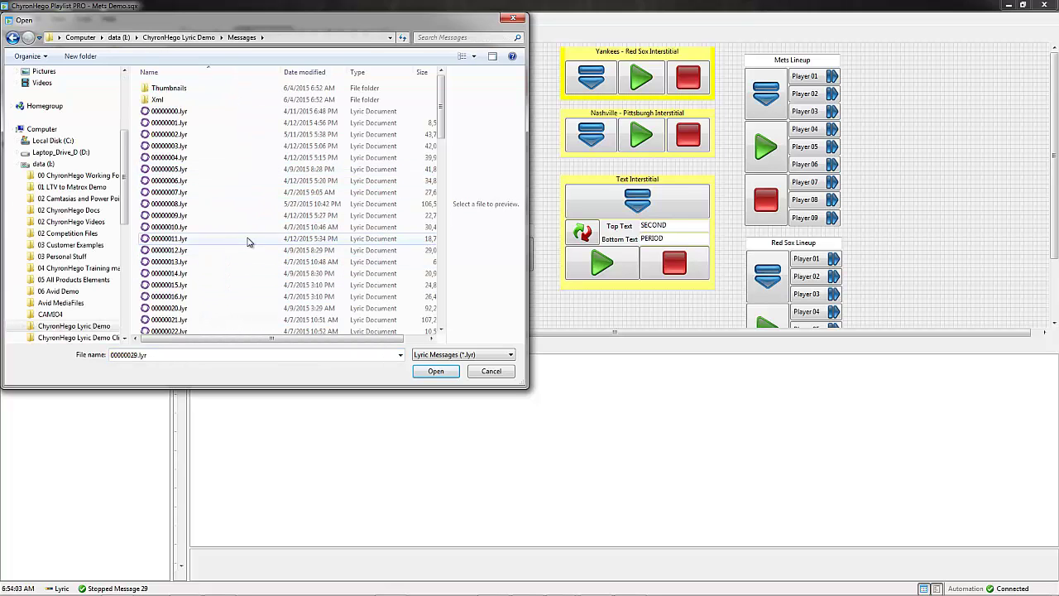
scroll(232, 265, "down", 6)
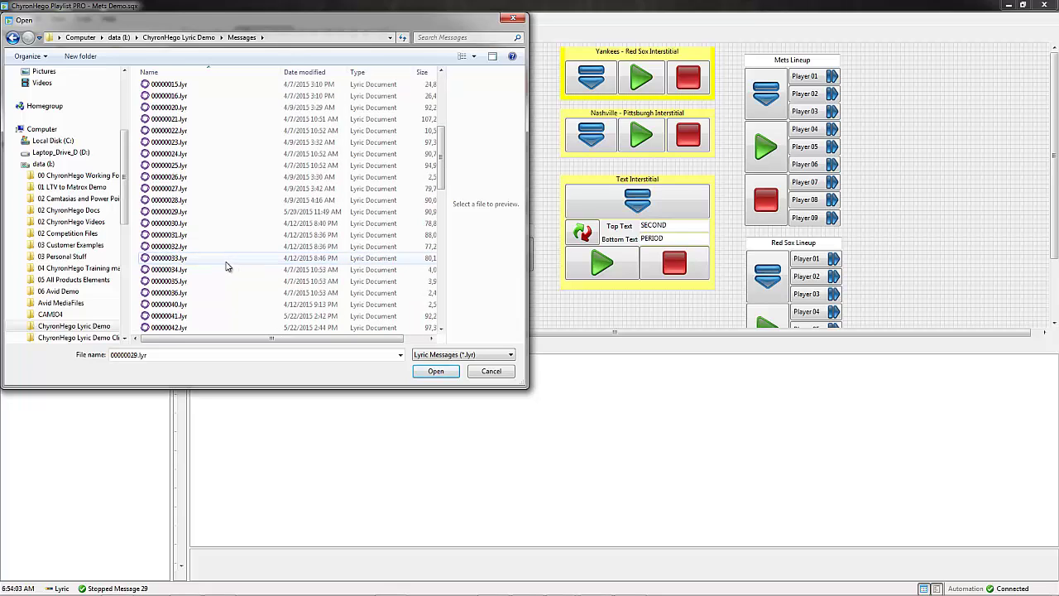
left_click(222, 212)
Step: Add 00000040 through 00000048.lyr to the selection, open them, and select message 24
scroll(213, 269, "down", 2)
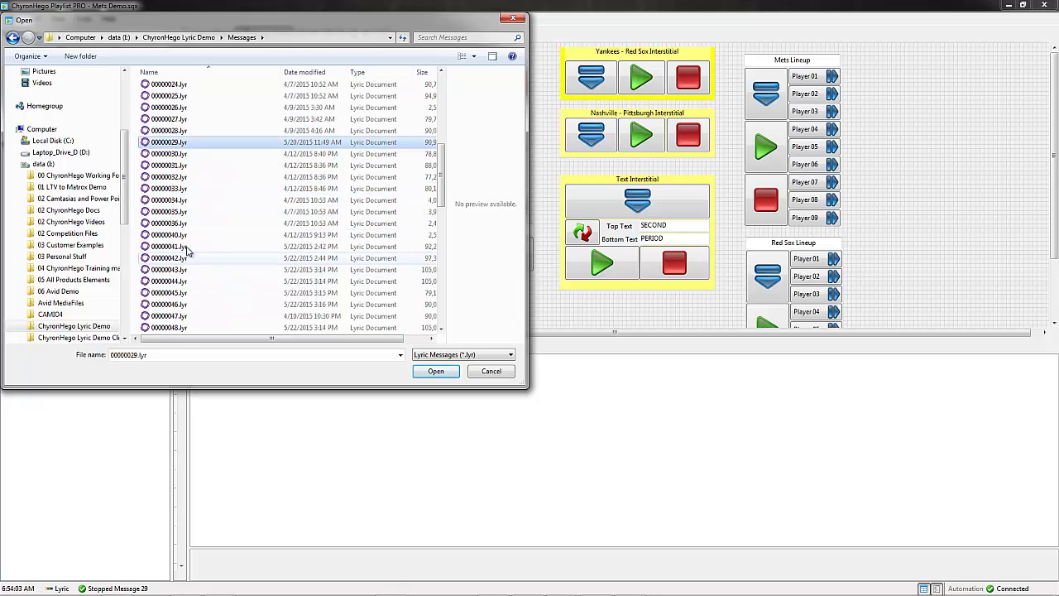
left_click(184, 235, "ctrl")
left_click(182, 246, "ctrl")
left_click(181, 258, "ctrl")
left_click(179, 270, "ctrl")
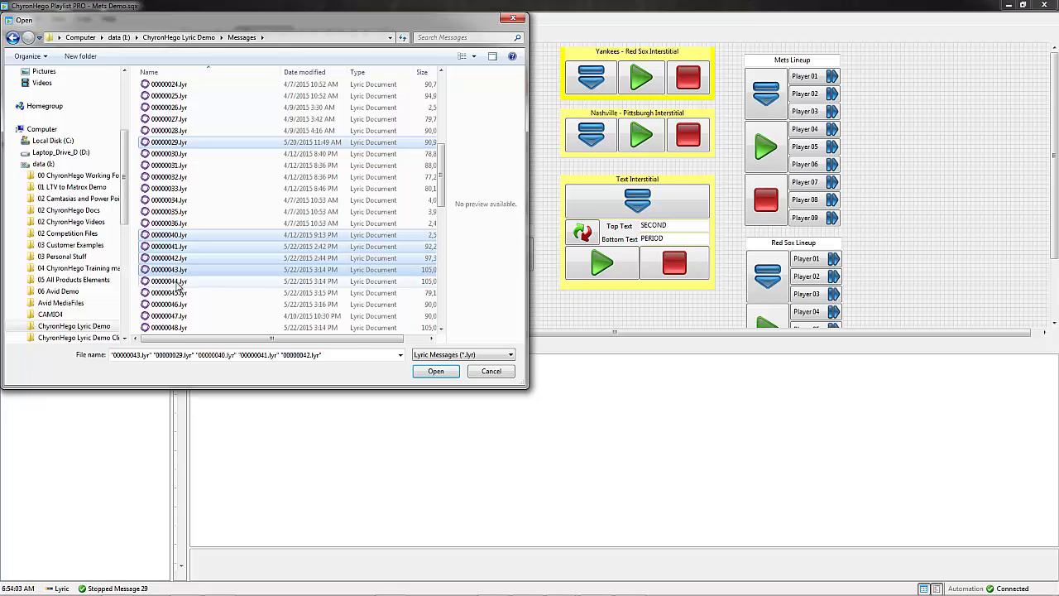
left_click(179, 281, "ctrl")
left_click(182, 293, "ctrl")
left_click(187, 305, "ctrl")
left_click(192, 316, "ctrl")
scroll(195, 313, "down", 1)
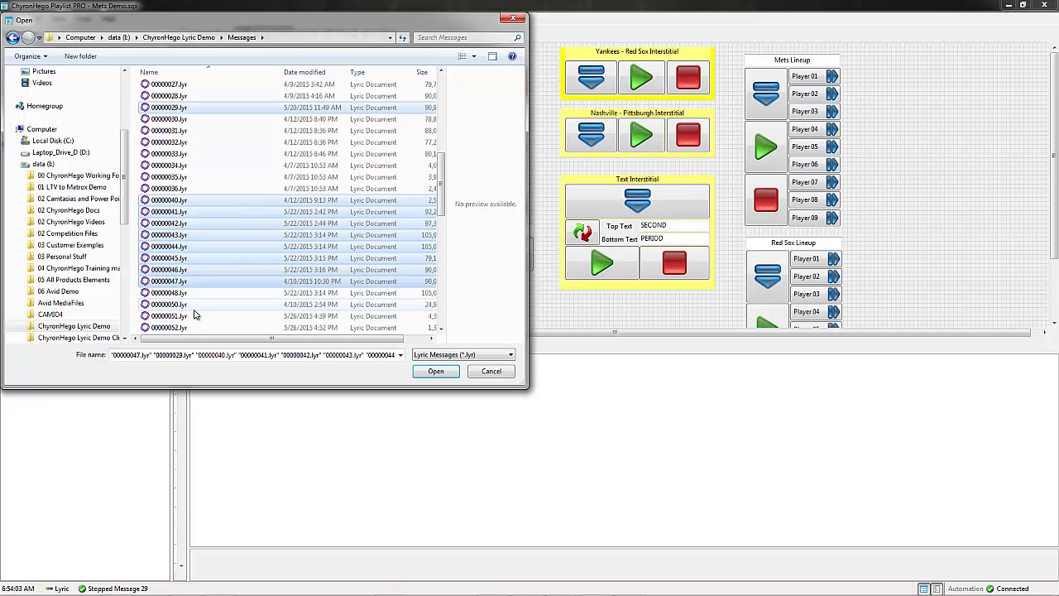
left_click(175, 294, "ctrl")
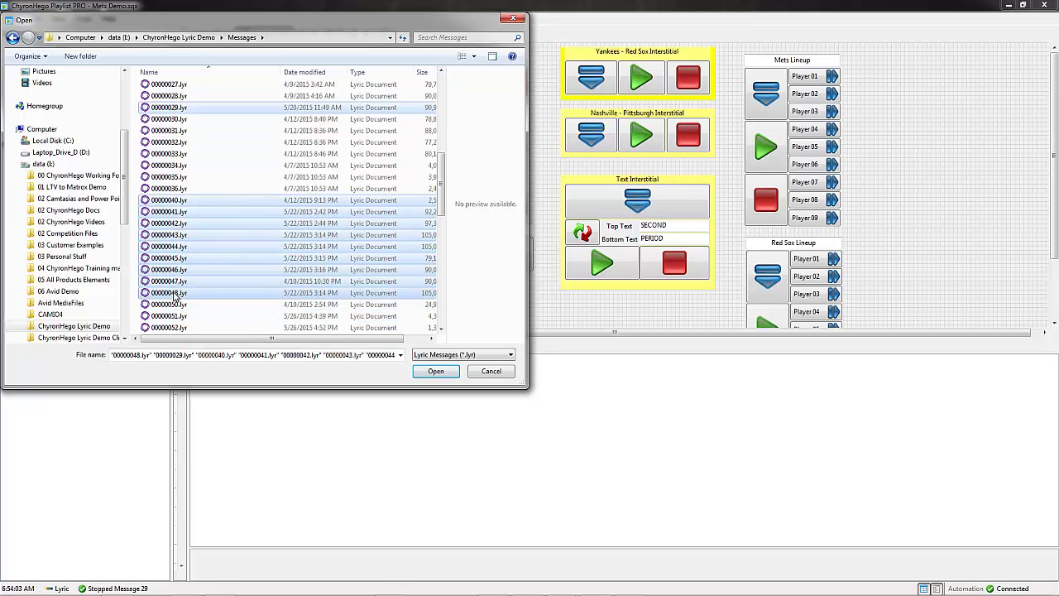
left_click(436, 371)
left_click(104, 318)
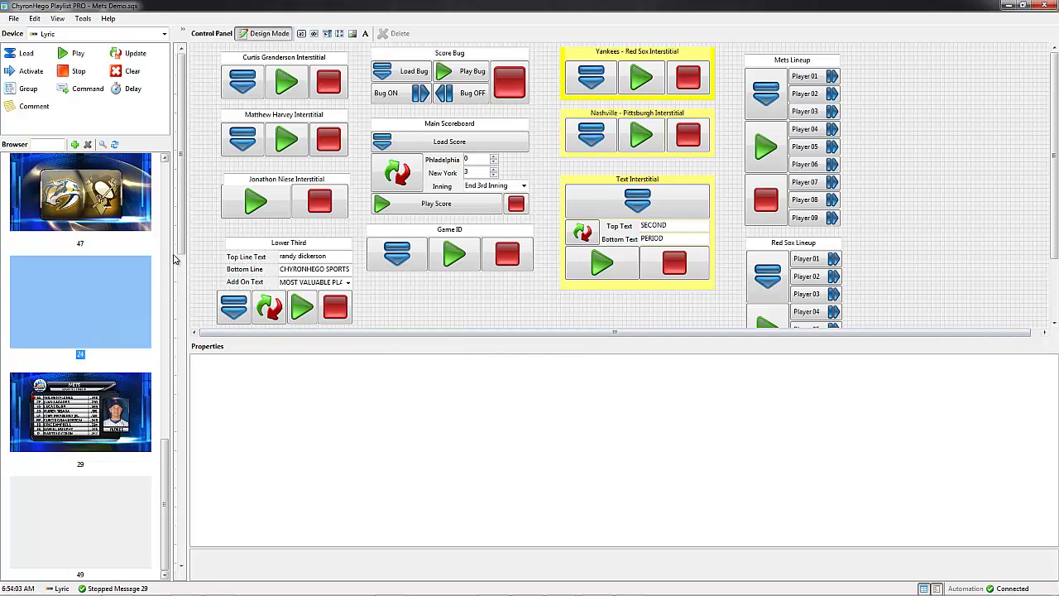
Step: Turn off Design Mode and bring Frame Buffer 1 to the front
left_click_drag(168, 447, 168, 233)
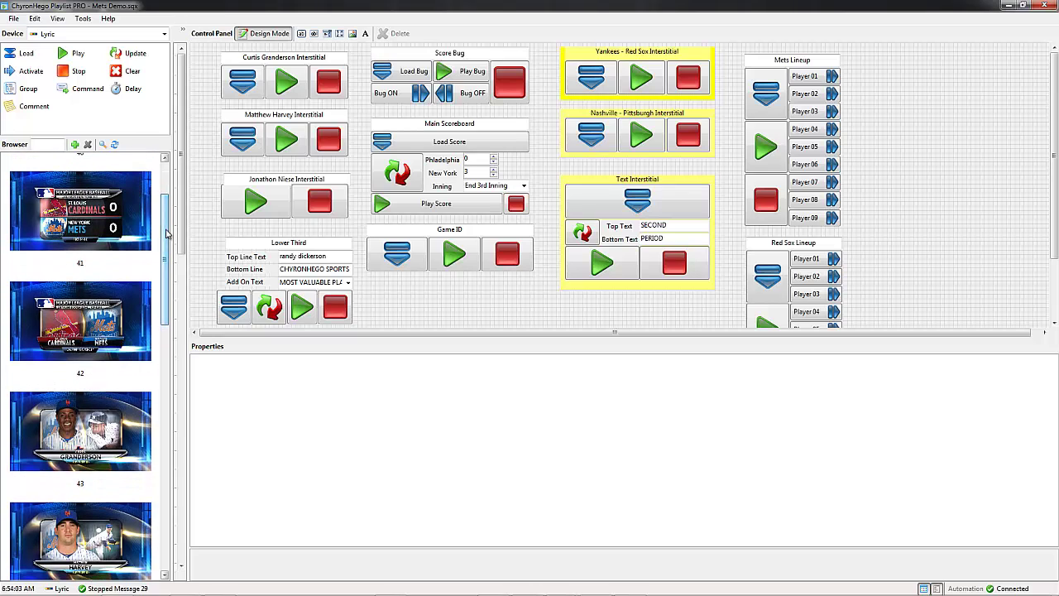
left_click(270, 34)
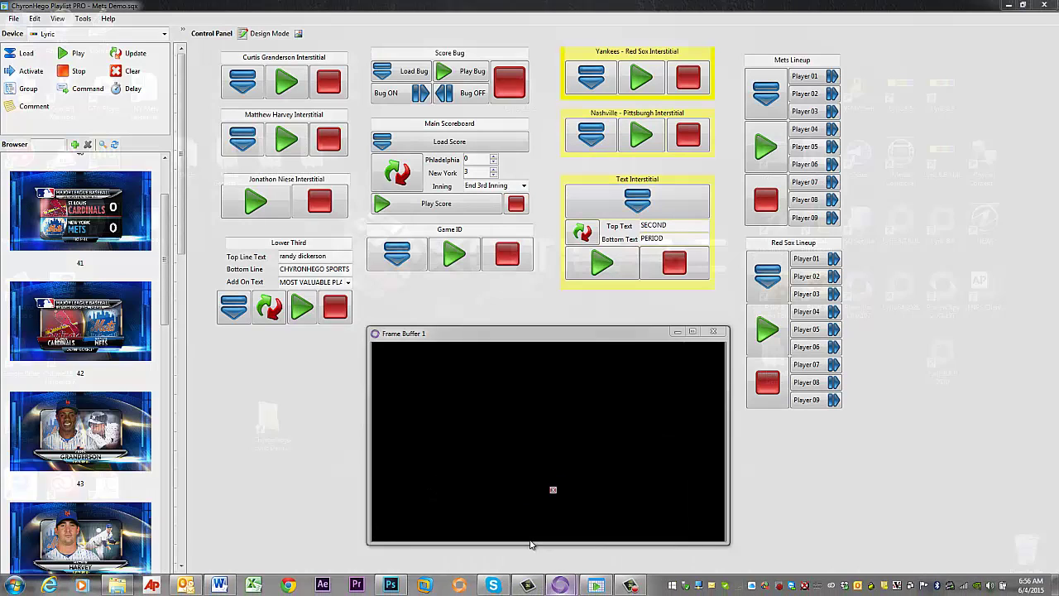
left_click(532, 545)
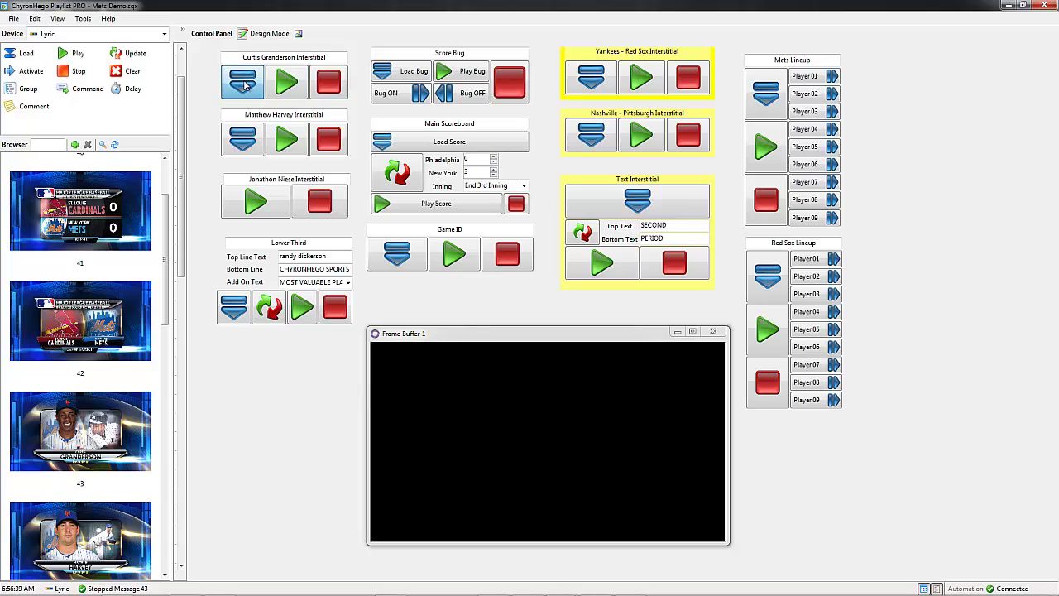
Step: Load, play and stop the Curtis Granderson interstitial
left_click(242, 82)
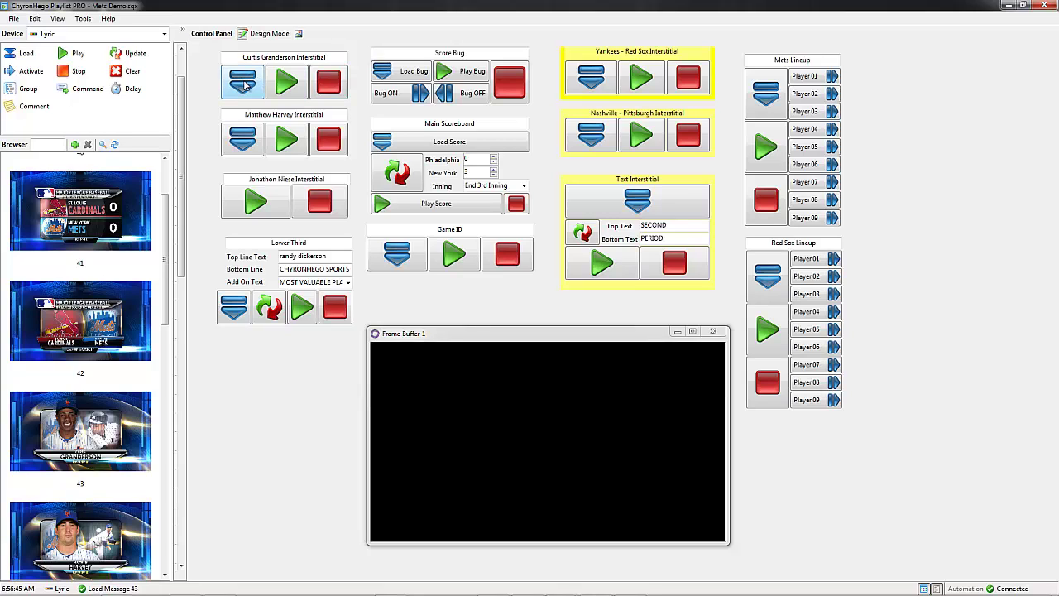
left_click(287, 80)
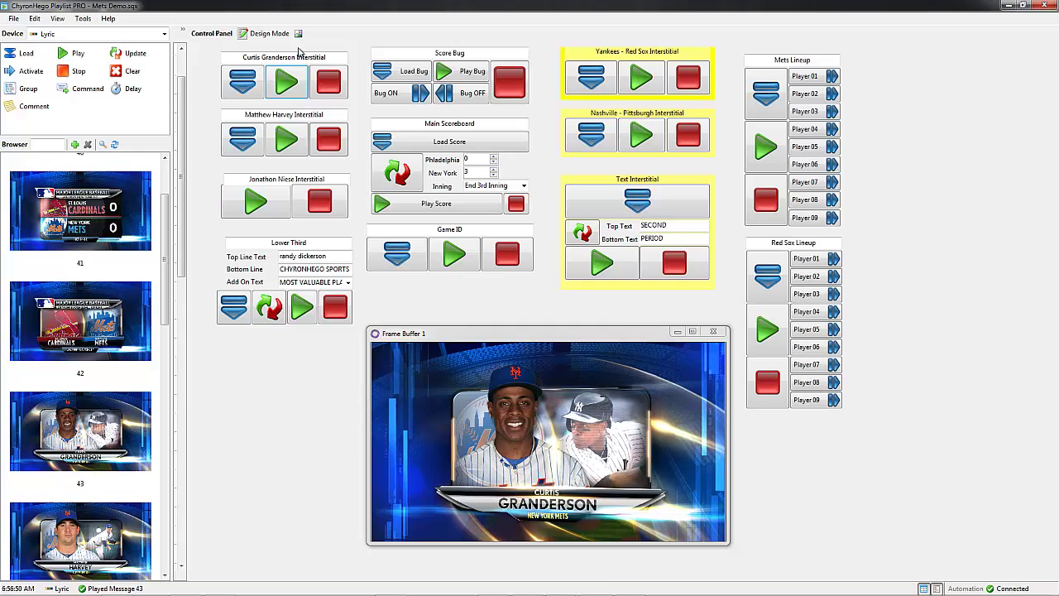
left_click(329, 80)
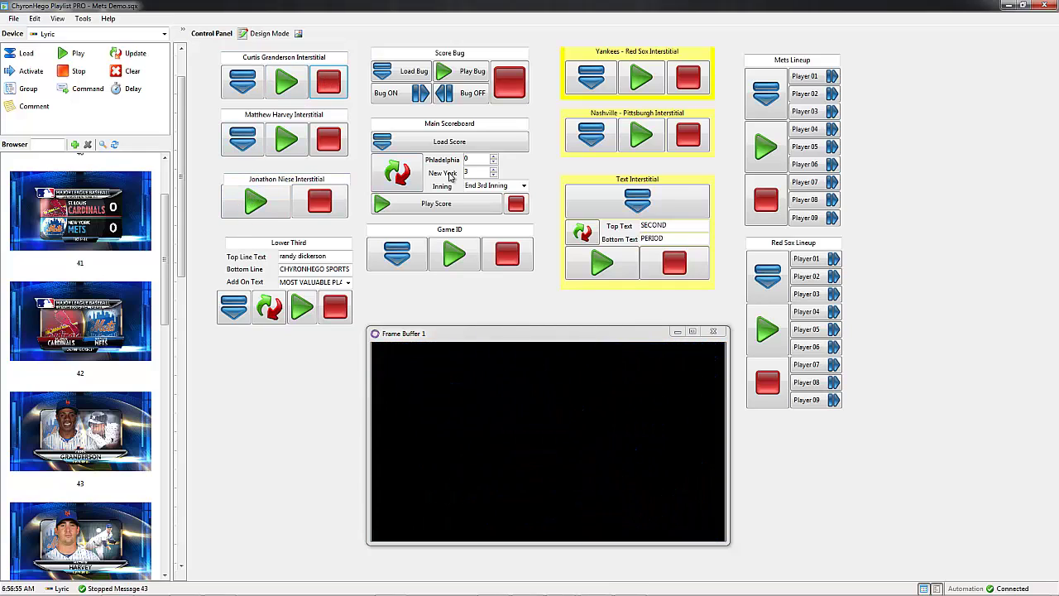
Step: Update the scoreboard to Cardinals 4, Mets 3, End 5th Inning, air it, then stop it
left_click(426, 143)
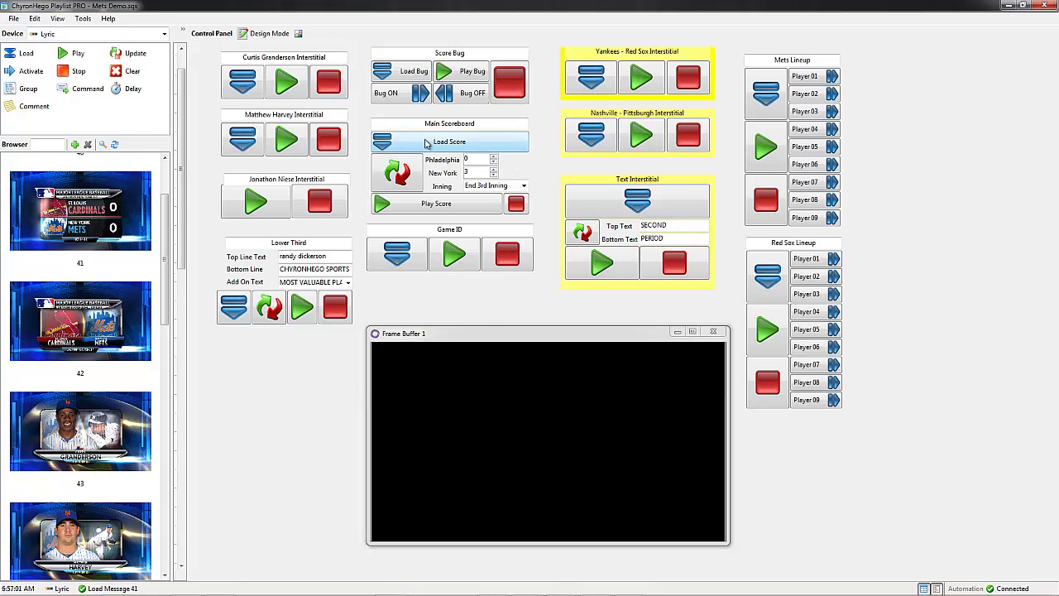
left_click(493, 156)
left_click(493, 157)
left_click(439, 203)
left_click(523, 186)
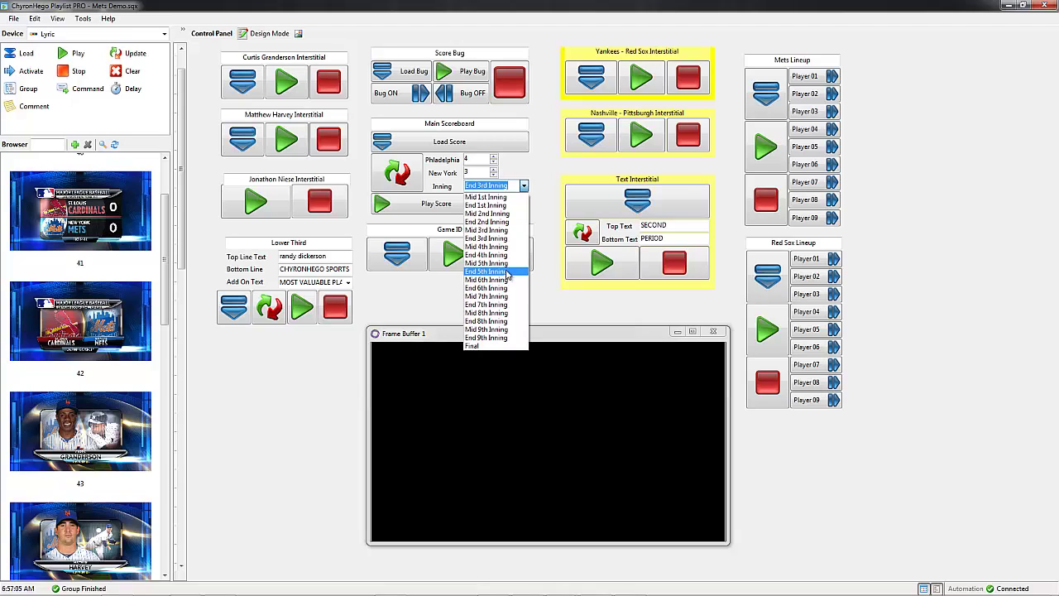
left_click(508, 272)
left_click(401, 172)
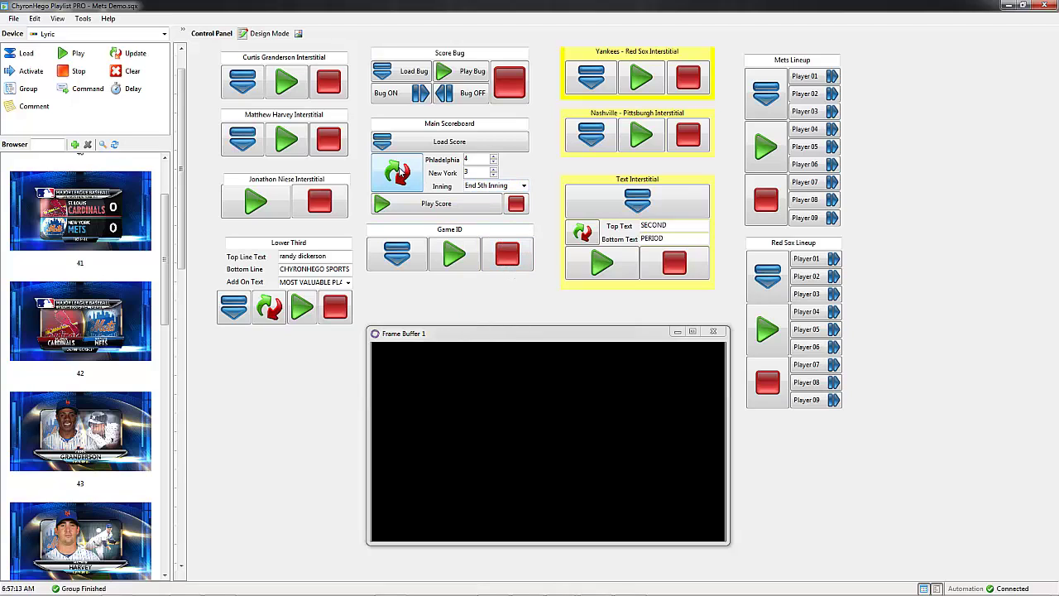
left_click(441, 207)
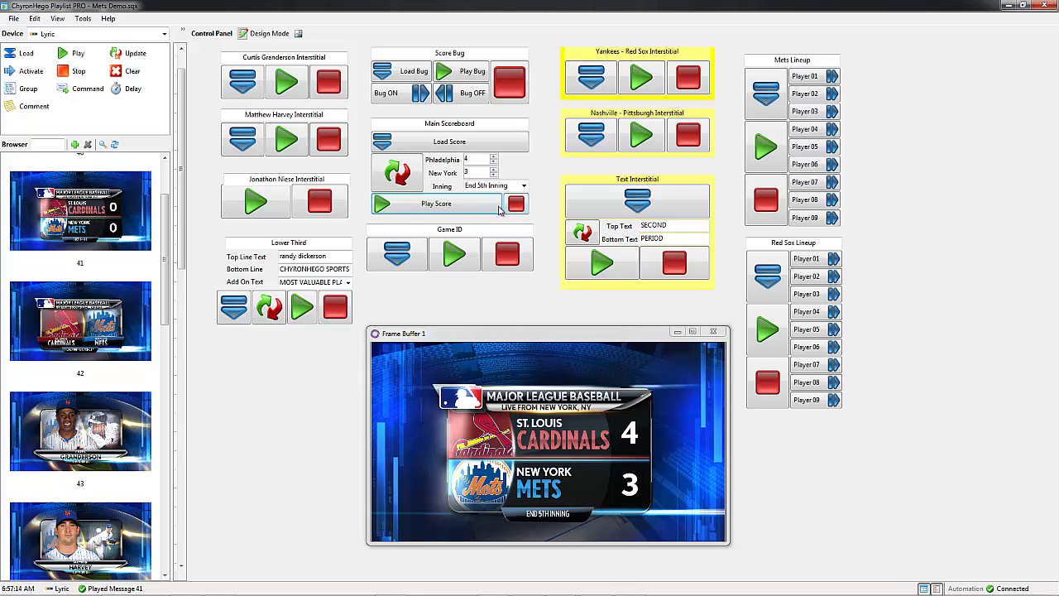
left_click(517, 204)
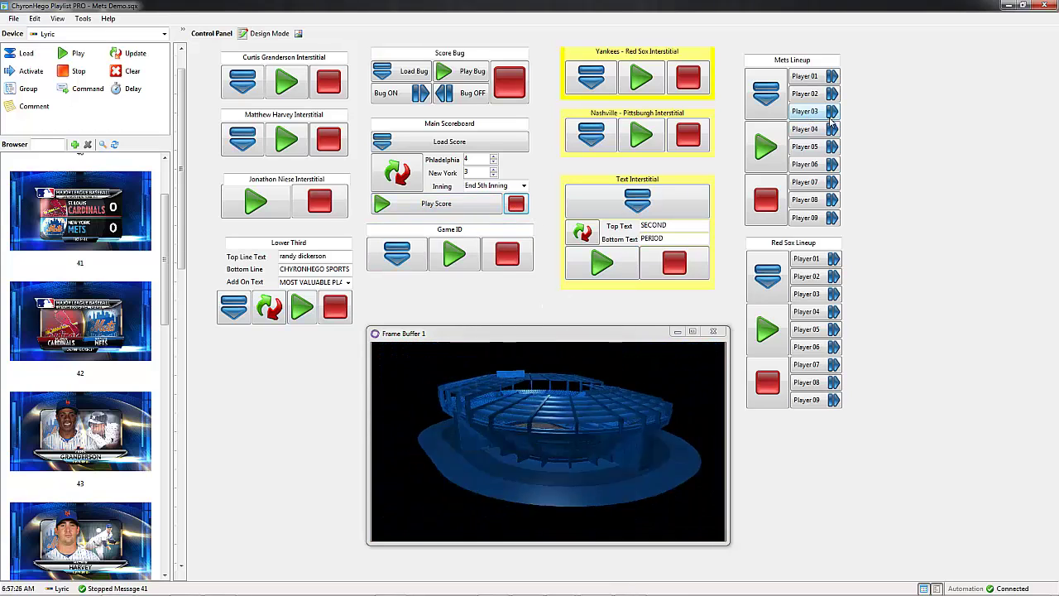
Step: Air the Mets lineup, highlight LAGARES, MAYBERRY JR. and COLON, then stop it
left_click(768, 92)
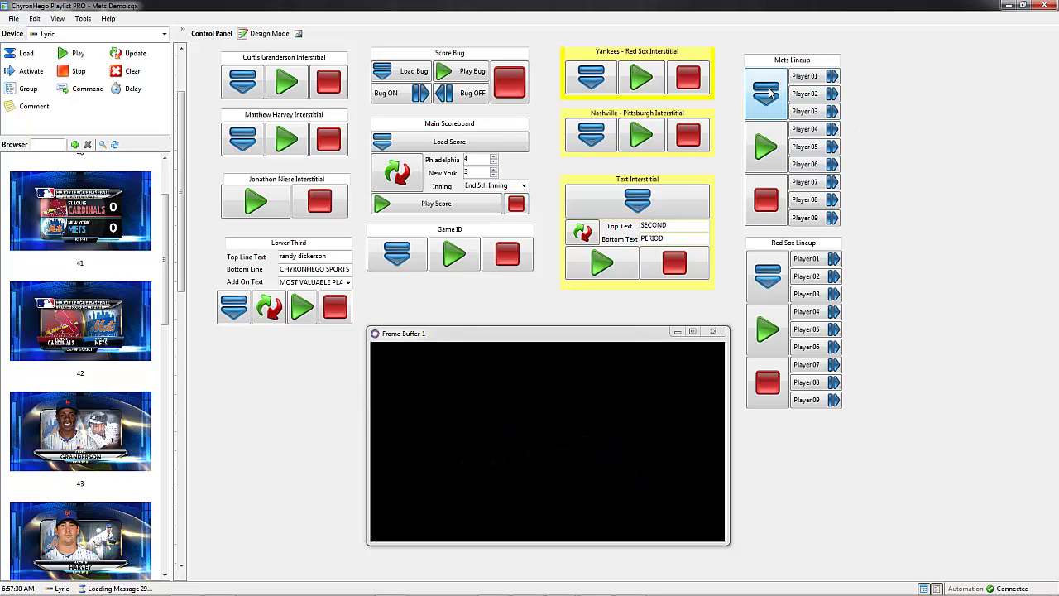
left_click(769, 147)
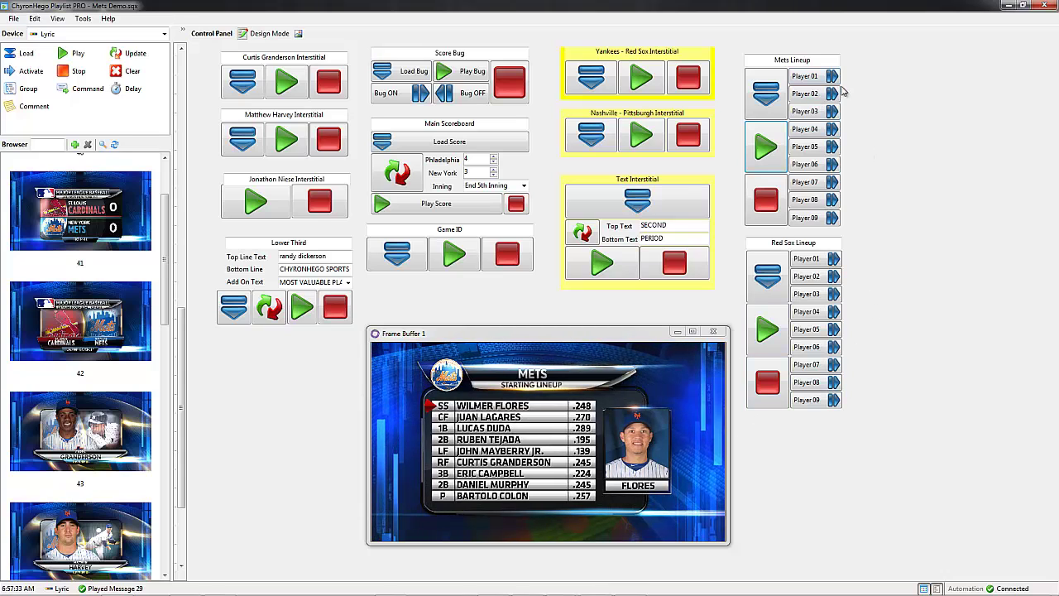
left_click(812, 96)
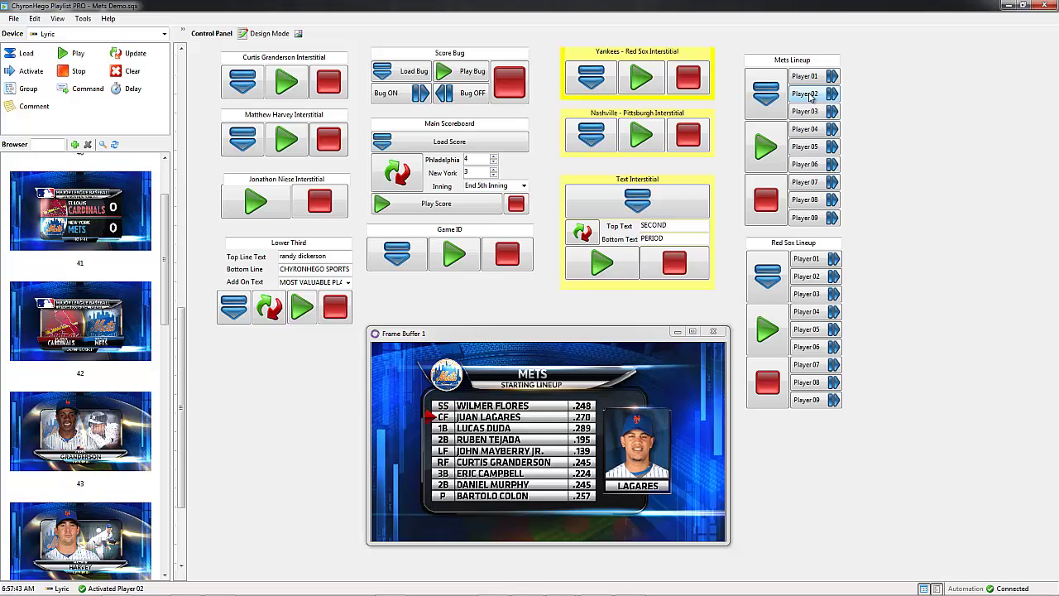
left_click(806, 148)
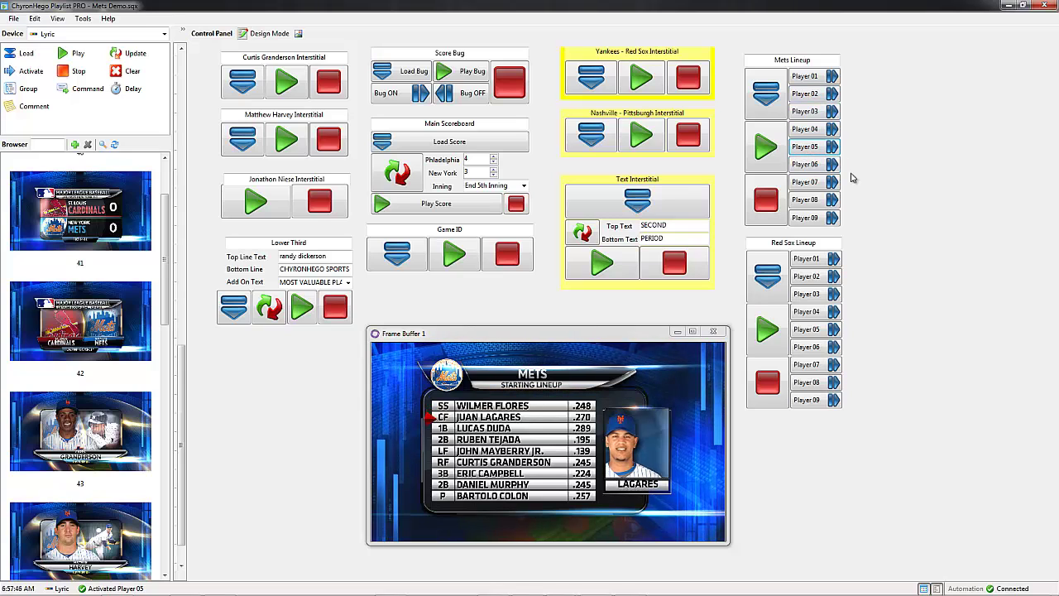
left_click(807, 219)
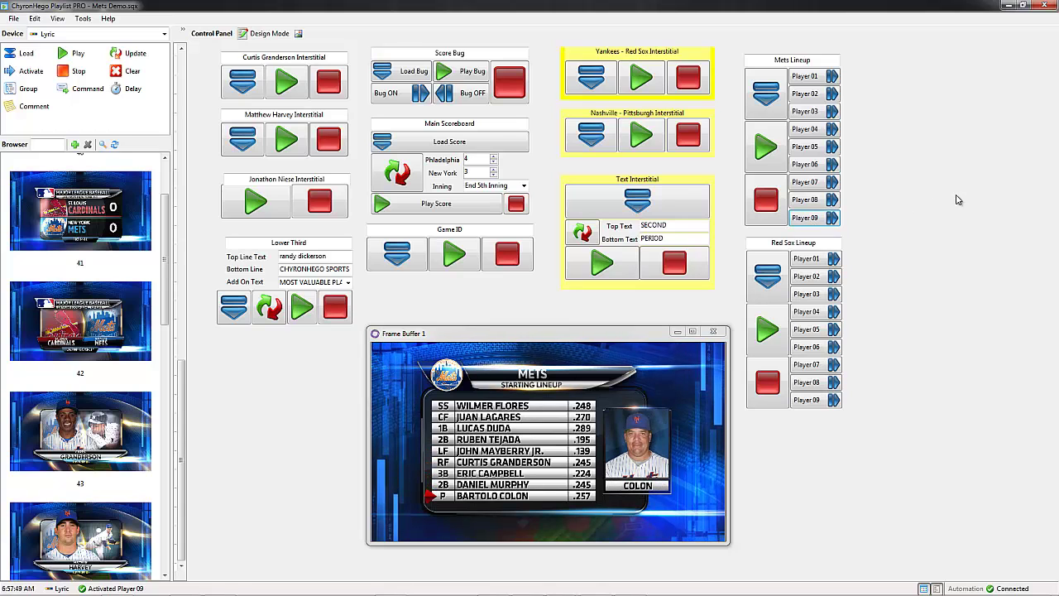
left_click(766, 201)
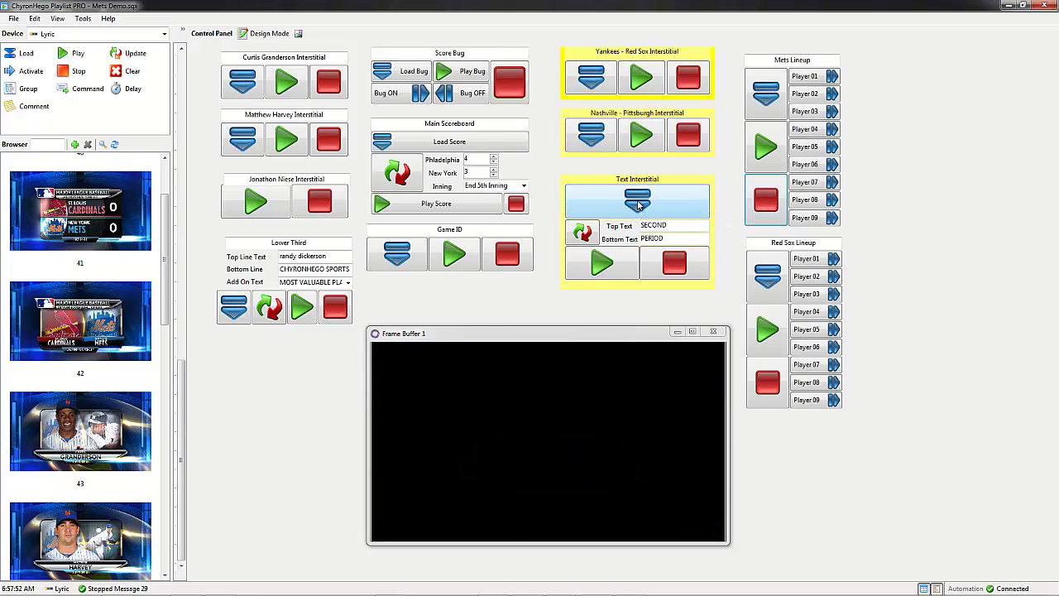
Step: Set the text interstitial to Third over INNING, update, air it, then take it off
left_click(638, 203)
left_click(682, 226)
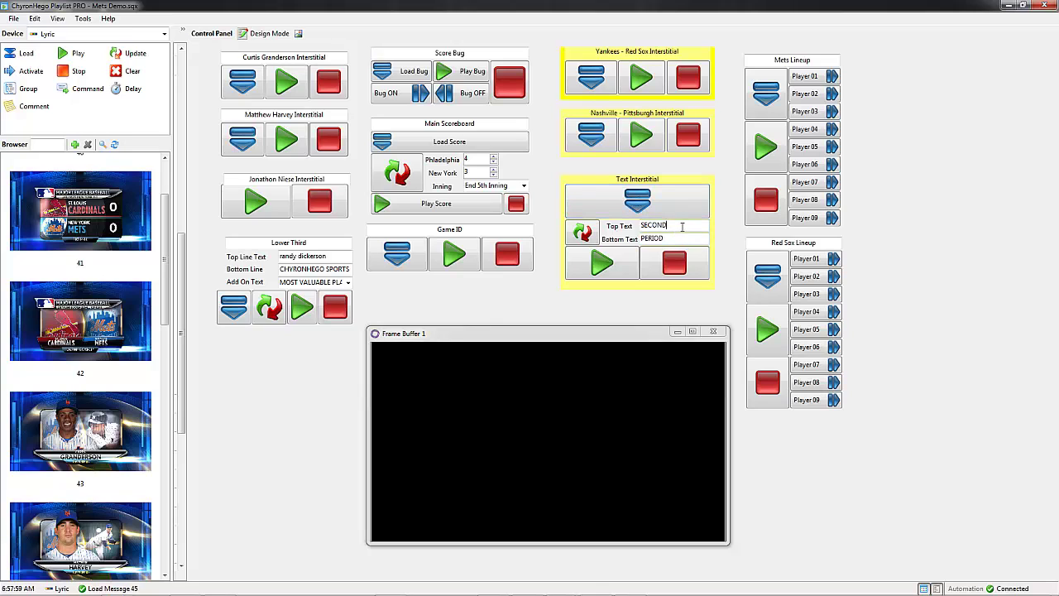
left_click_drag(682, 225, 617, 234)
key("Tab")
type("IN")
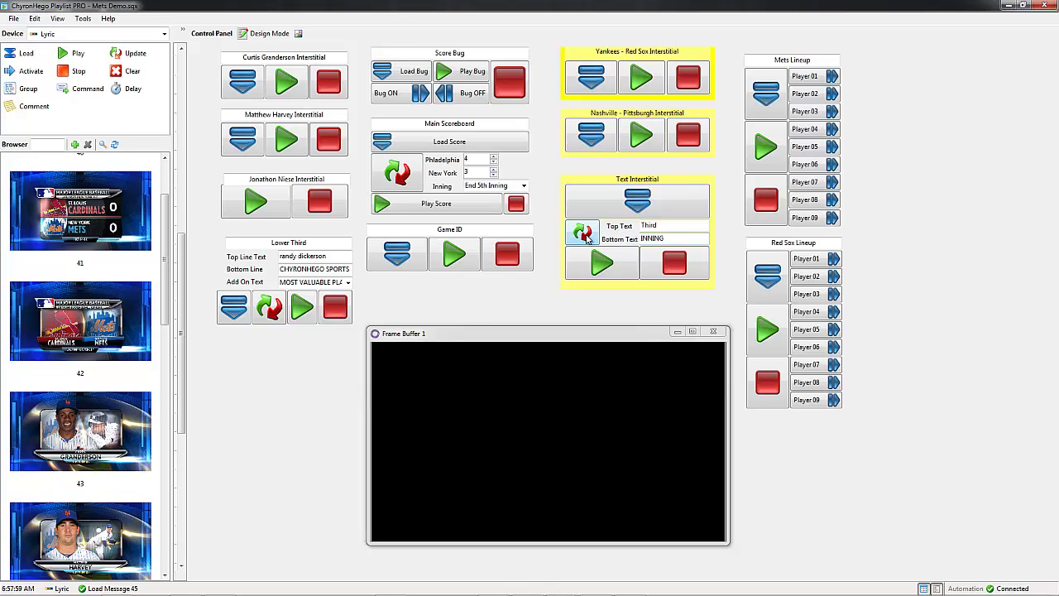
left_click(585, 235)
left_click(603, 265)
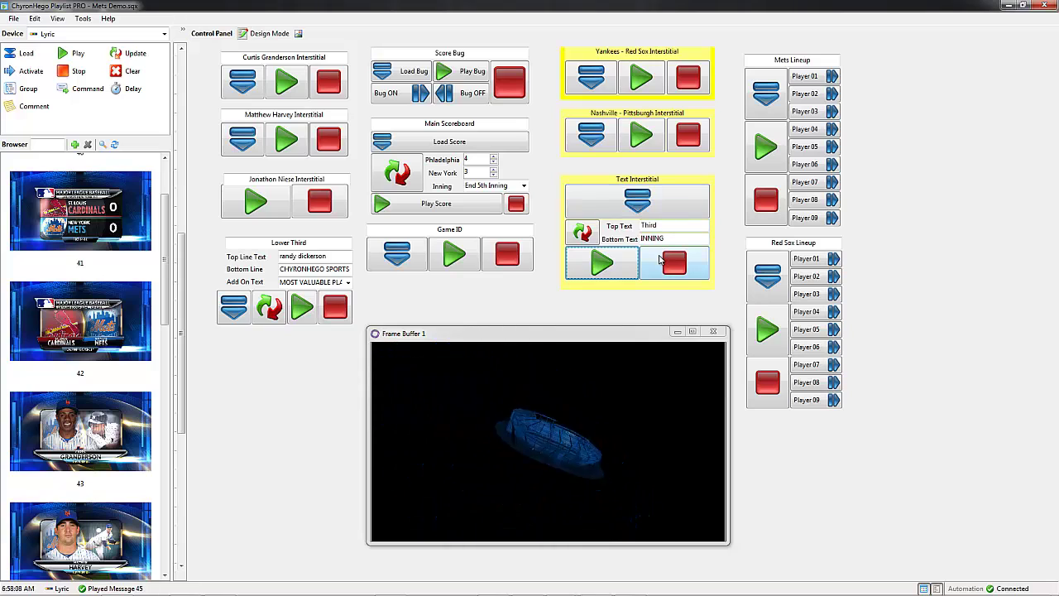
left_click(670, 262)
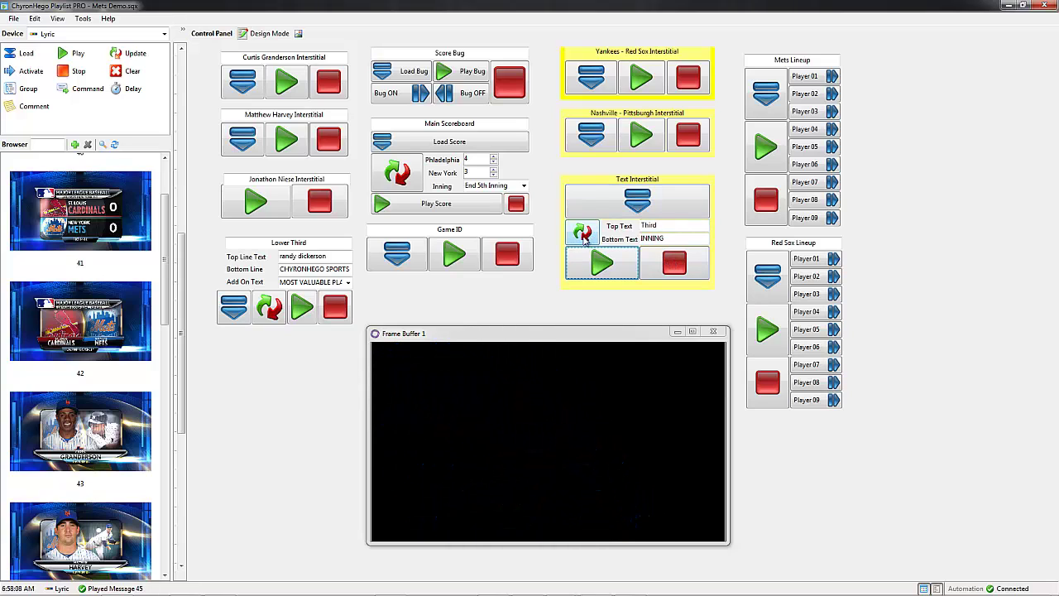
left_click(602, 269)
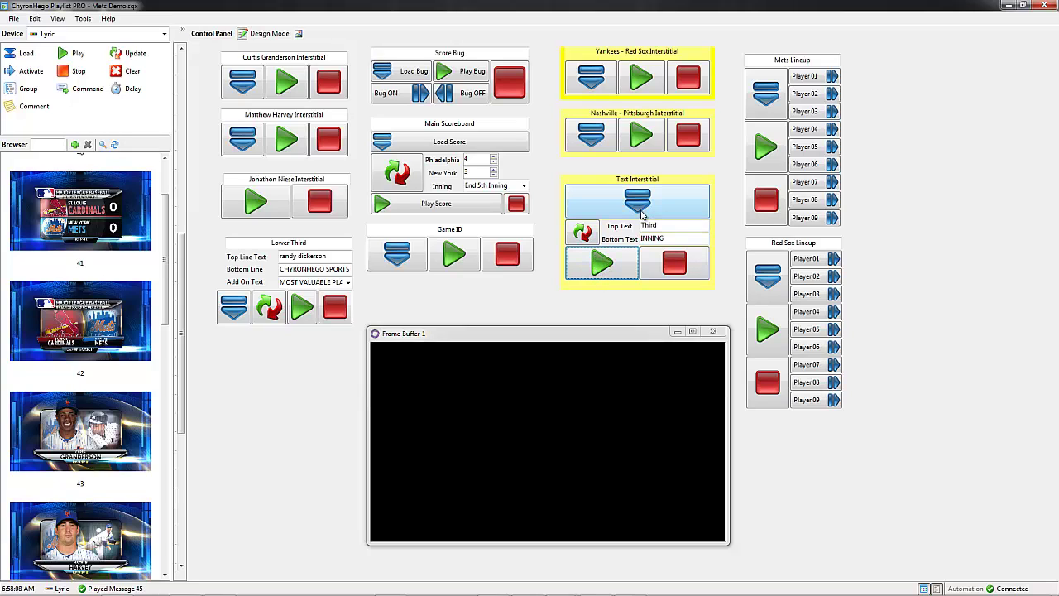